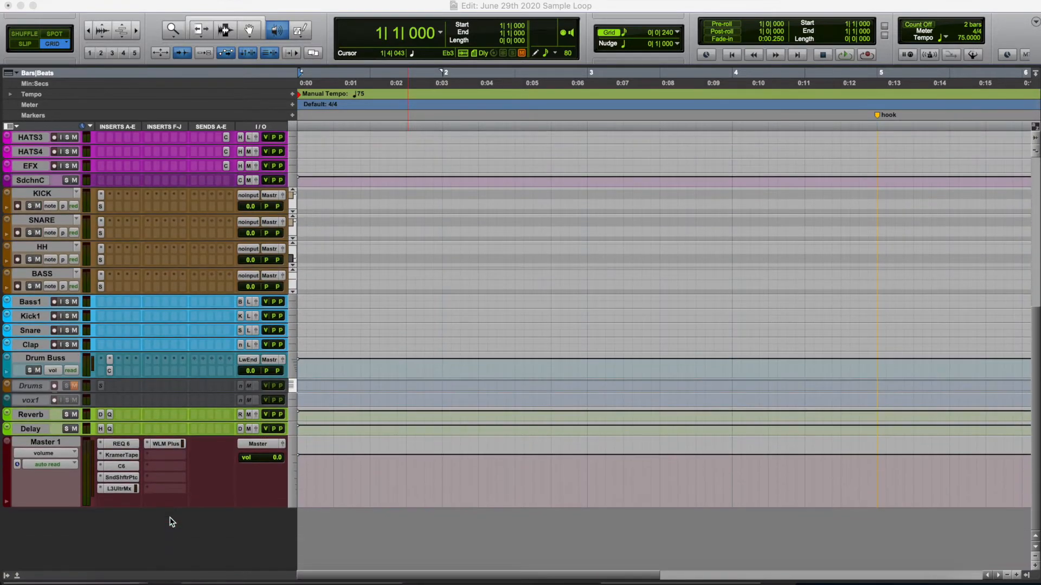
# Step: Hide and make inactive all tracks from KICK through Drum Buss
pyautogui.scroll(10, 163, 260)
pyautogui.scroll(-5, 163, 260)
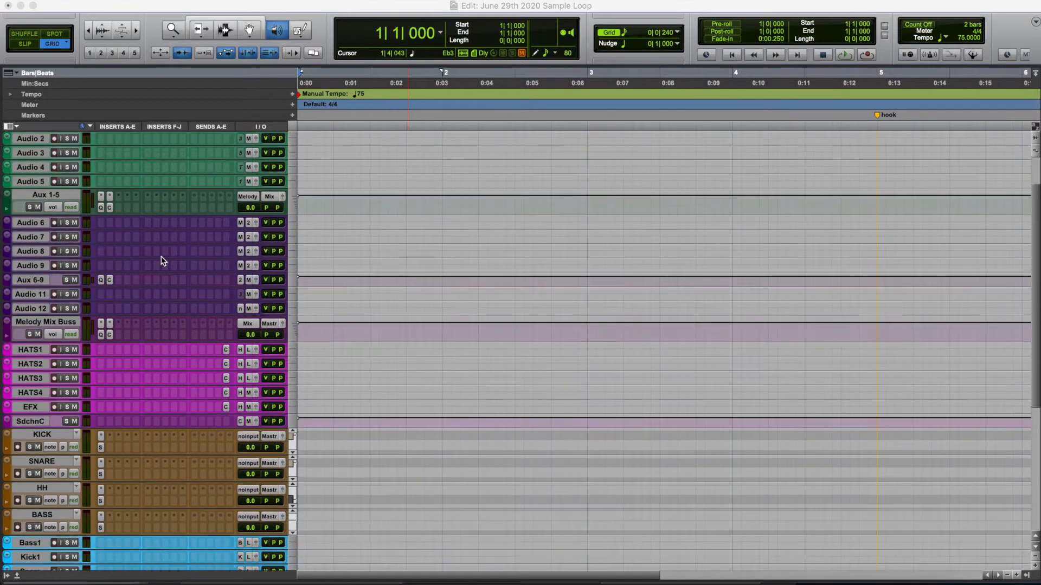
pyautogui.scroll(-5, 163, 260)
pyautogui.scroll(8, 162, 265)
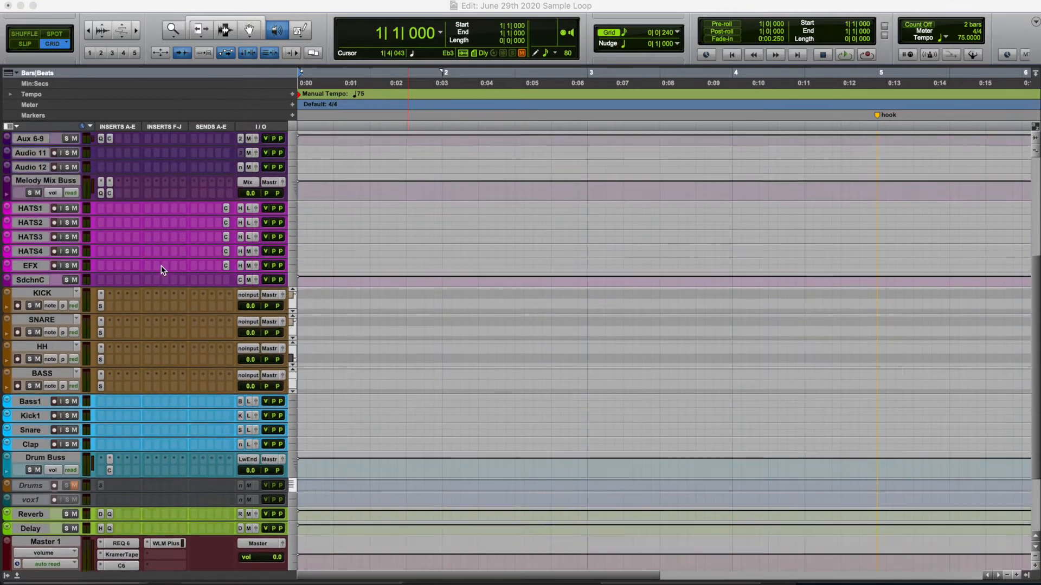
pyautogui.scroll(3, 161, 268)
pyautogui.scroll(-5, 162, 269)
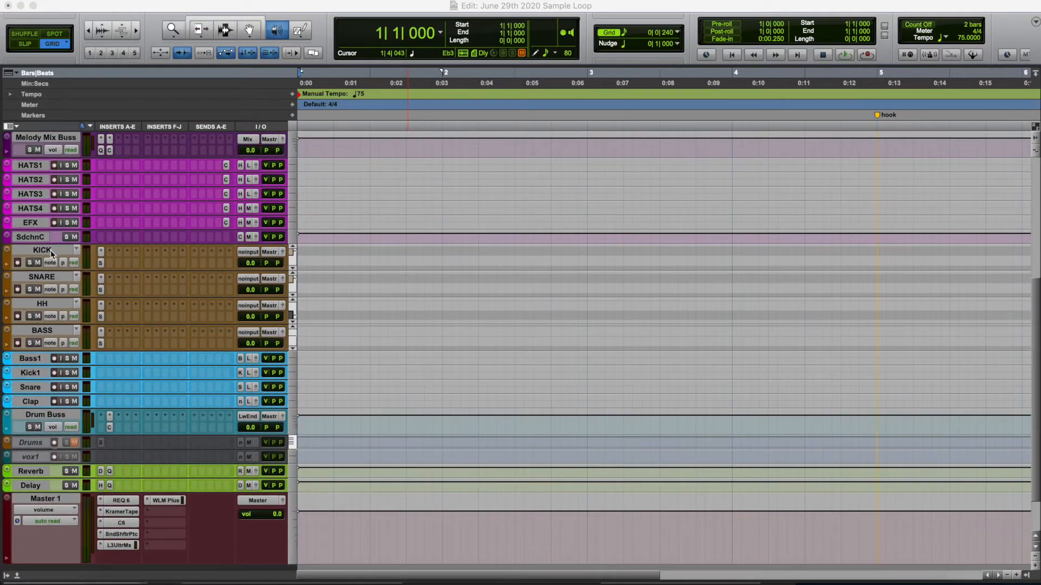
pyautogui.click(50, 250)
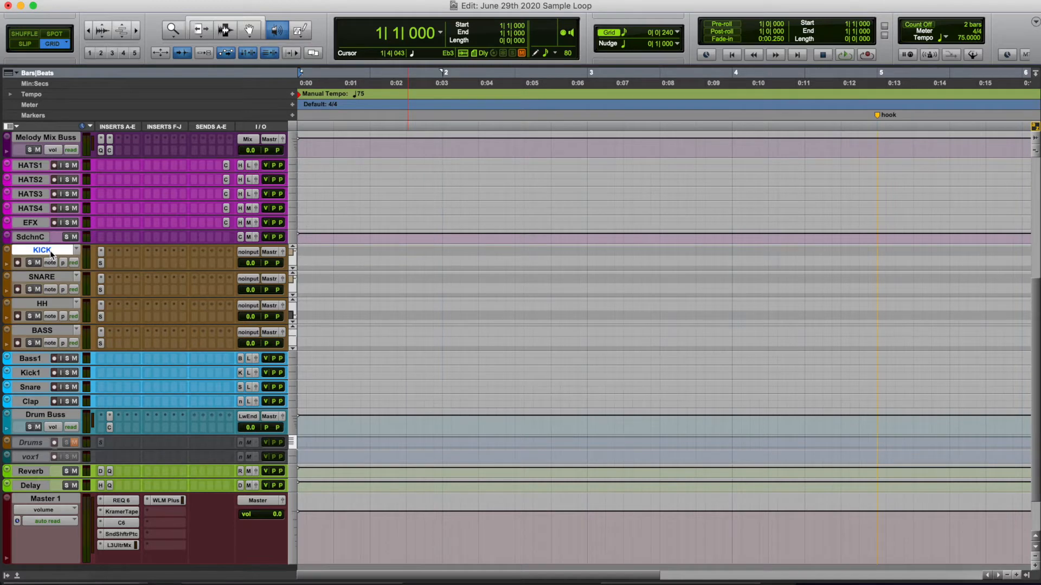
pyautogui.keyDown('shift'); pyautogui.click(54, 413); pyautogui.keyUp('shift')
pyautogui.rightClick(59, 414)
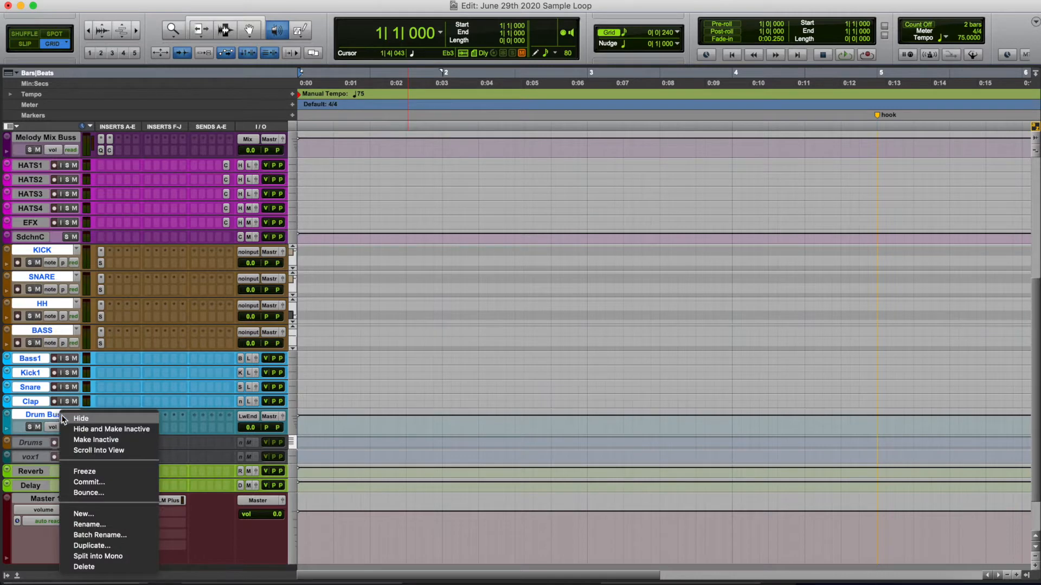
pyautogui.click(119, 429)
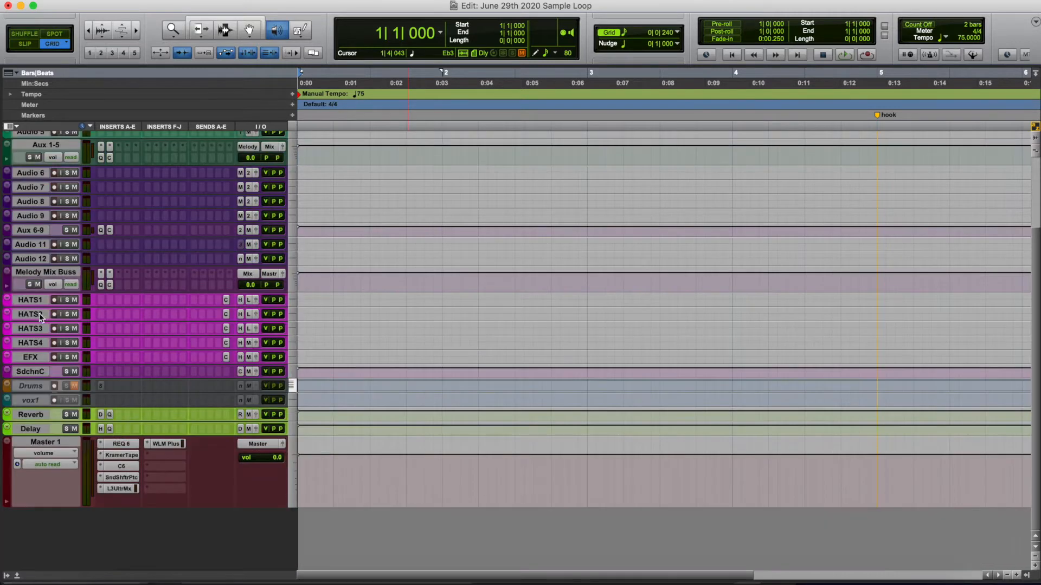
# Step: Hide the tracks from HATS1 through vox1 and check them in the session's track list
pyautogui.keyDown('shift'); pyautogui.click(41, 401); pyautogui.keyUp('shift')
pyautogui.rightClick(43, 401)
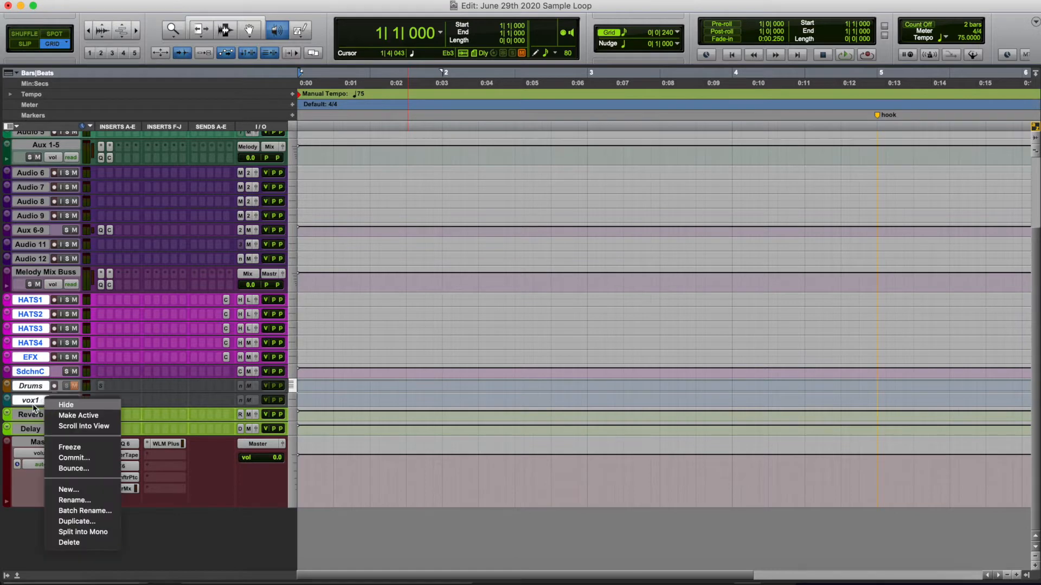
pyautogui.click(66, 406)
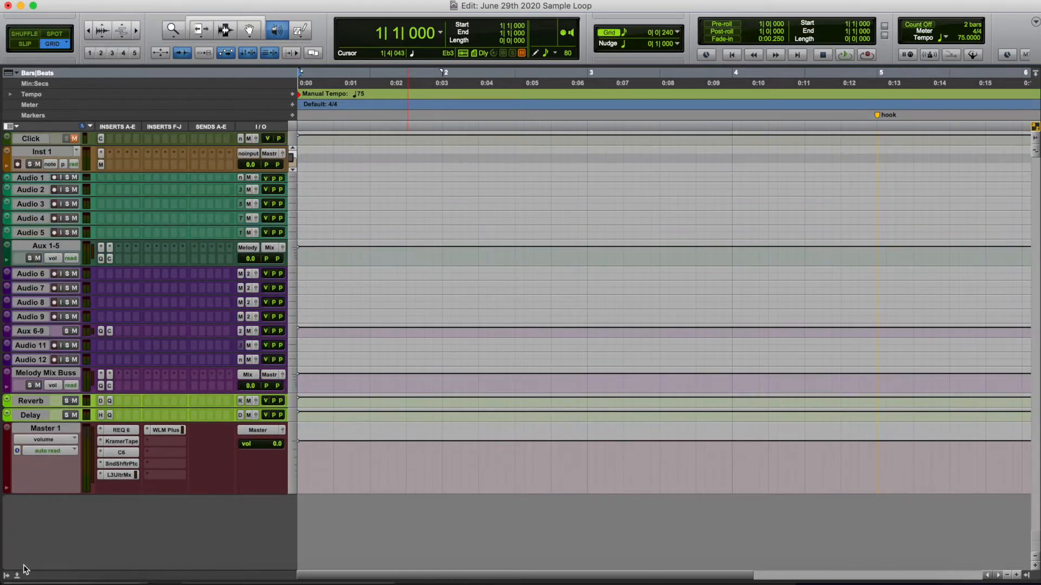
pyautogui.click(9, 577)
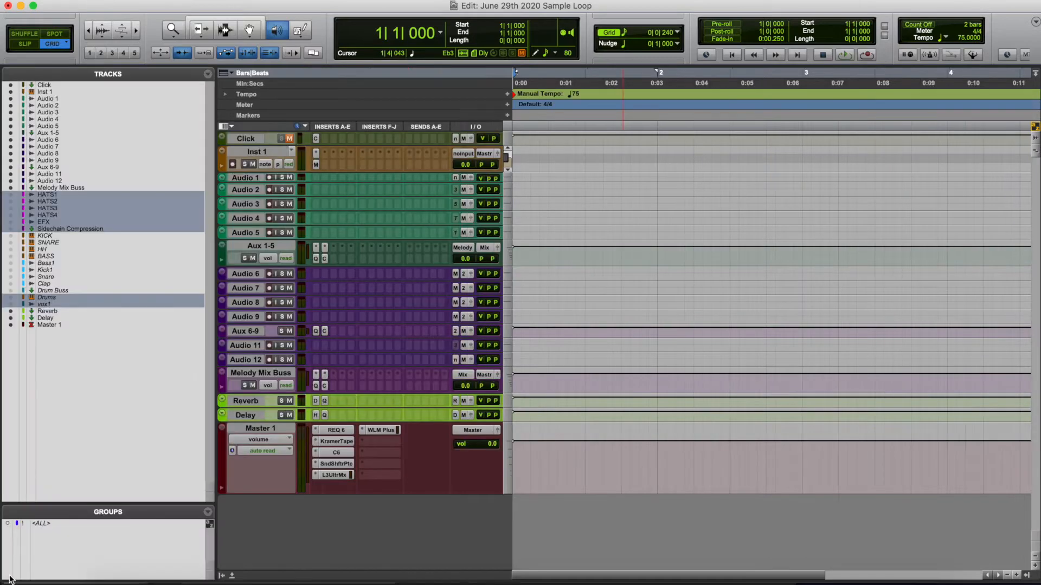
pyautogui.click(222, 576)
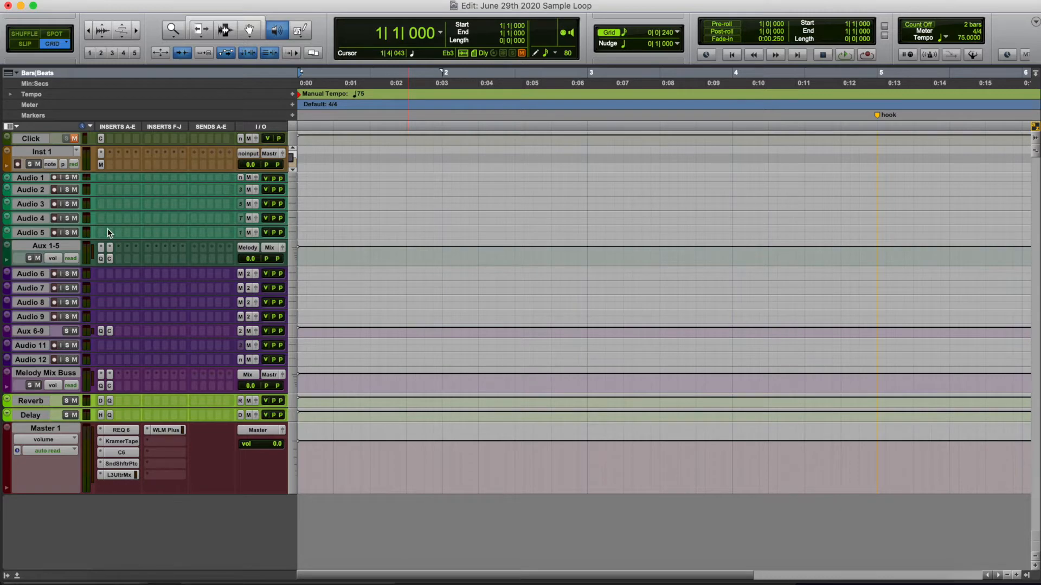
# Step: Enlarge the Inst 1 track and open its Mini Grand instrument to browse the piano presets
pyautogui.moveTo(133, 189); pyautogui.dragTo(147, 363)
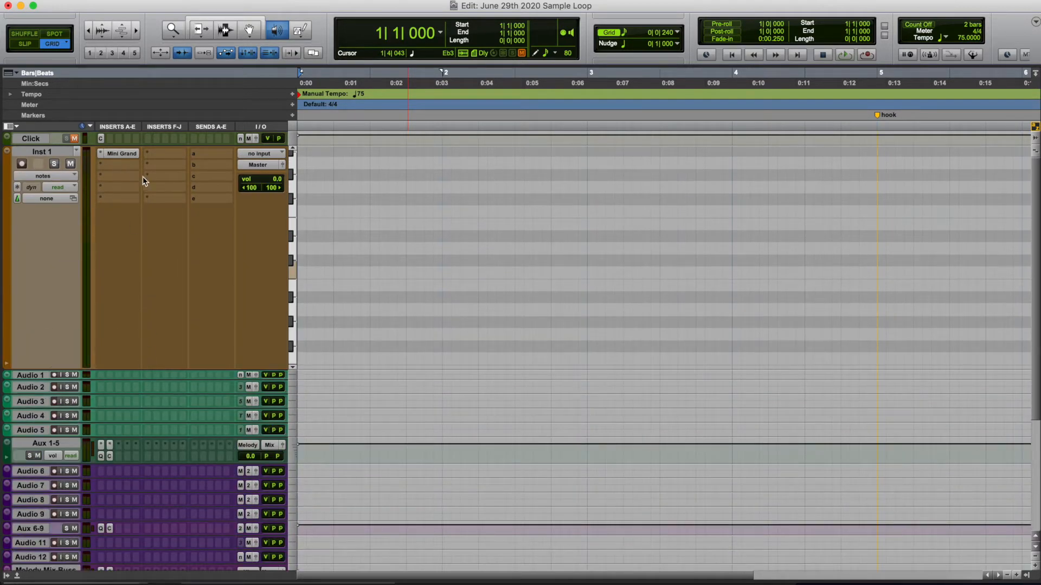
pyautogui.click(121, 153)
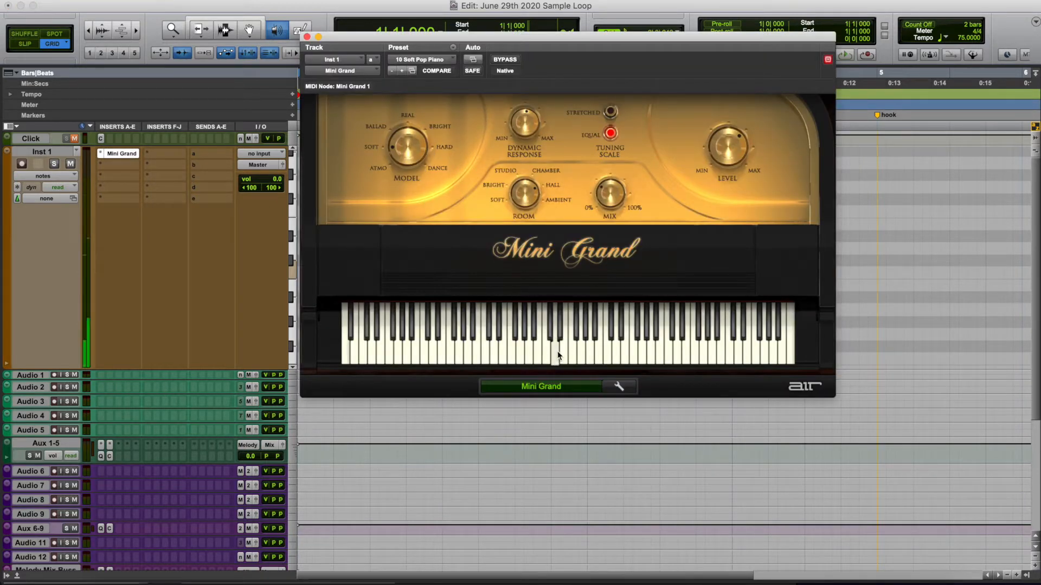
pyautogui.click(440, 60)
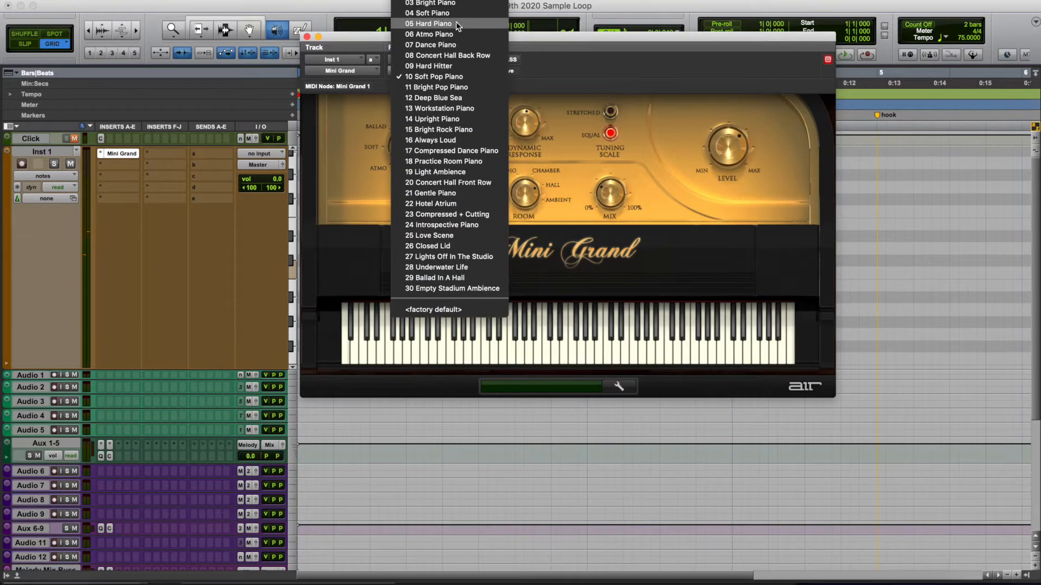
pyautogui.scroll(2, 456, 25)
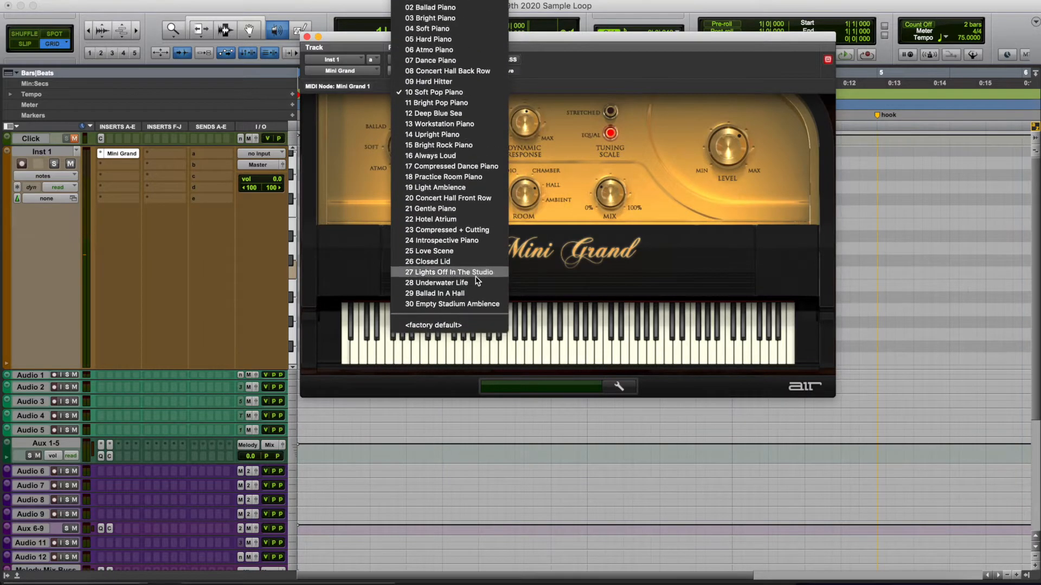
pyautogui.click(592, 36)
# Step: Replace Mini Grand on the Inst 1 track with the Spitfire LABS (stereo) instrument
pyautogui.click(101, 156)
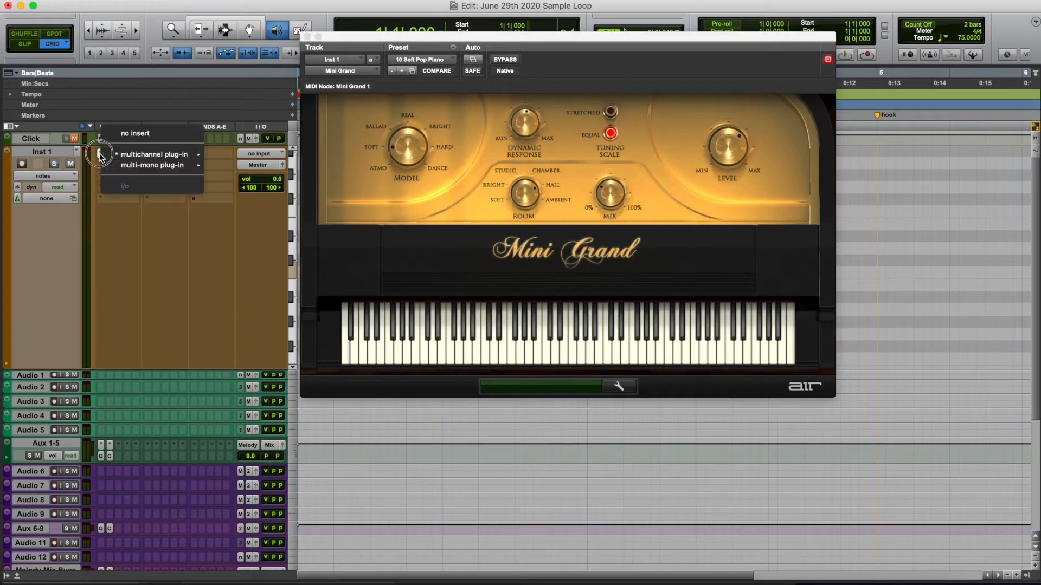
pyautogui.moveTo(155, 154)
pyautogui.moveTo(242, 263)
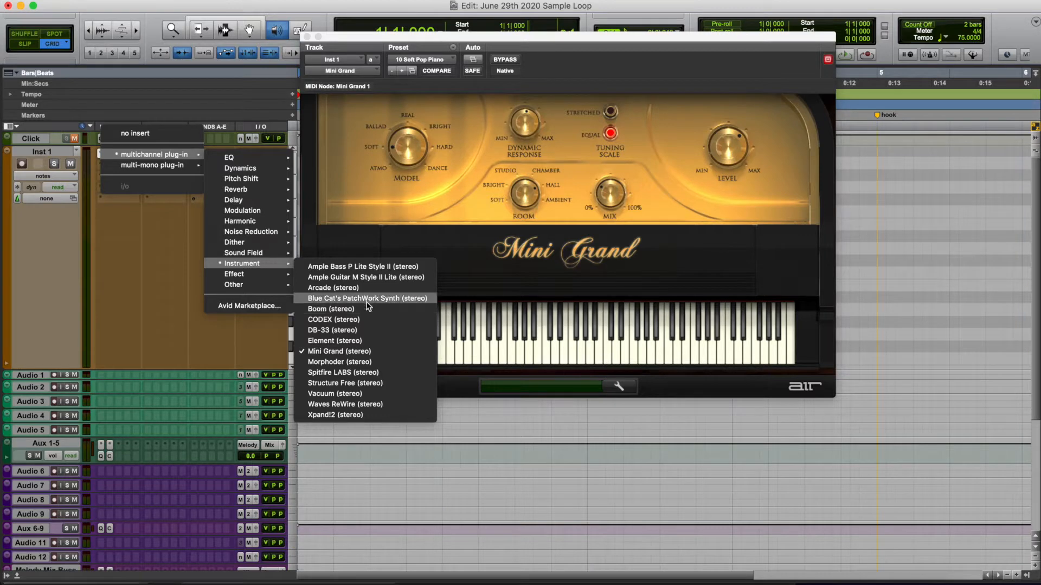
pyautogui.click(367, 373)
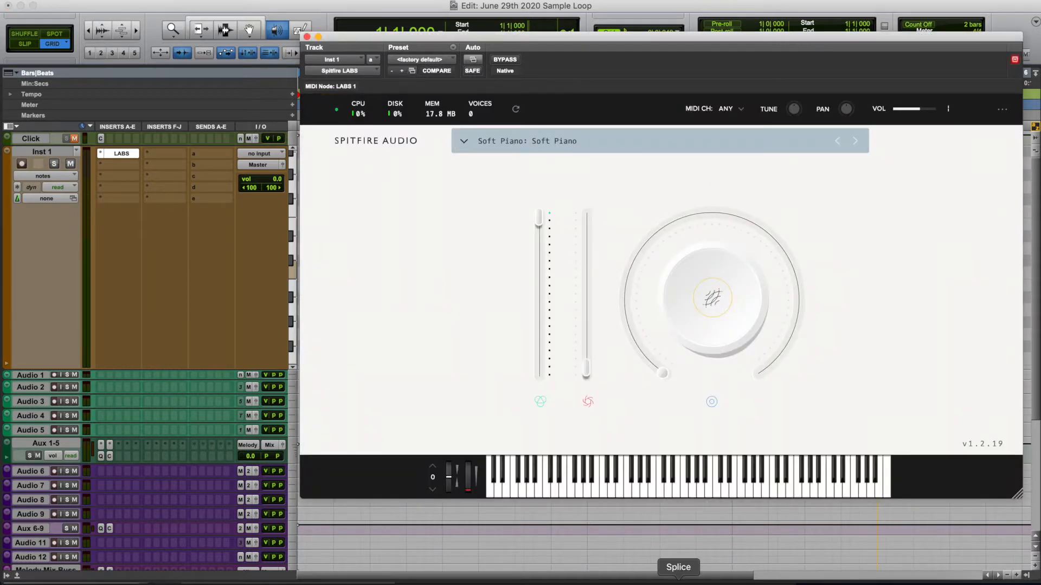
# Step: Audition several notes of the LABS Soft Piano on its virtual keyboard and close the plug-in window
pyautogui.click(753, 490)
pyautogui.click(754, 491)
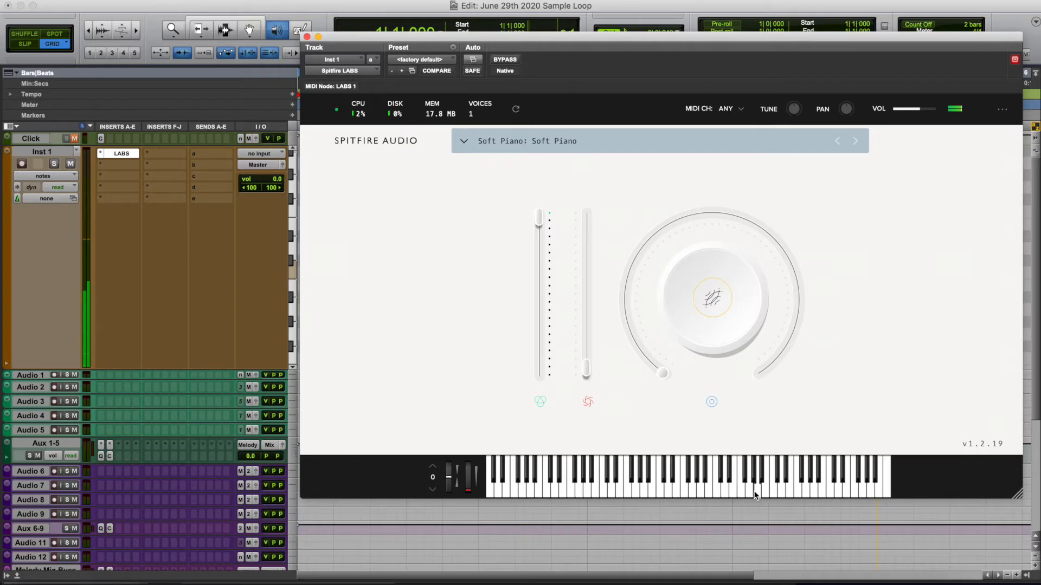
pyautogui.click(630, 489)
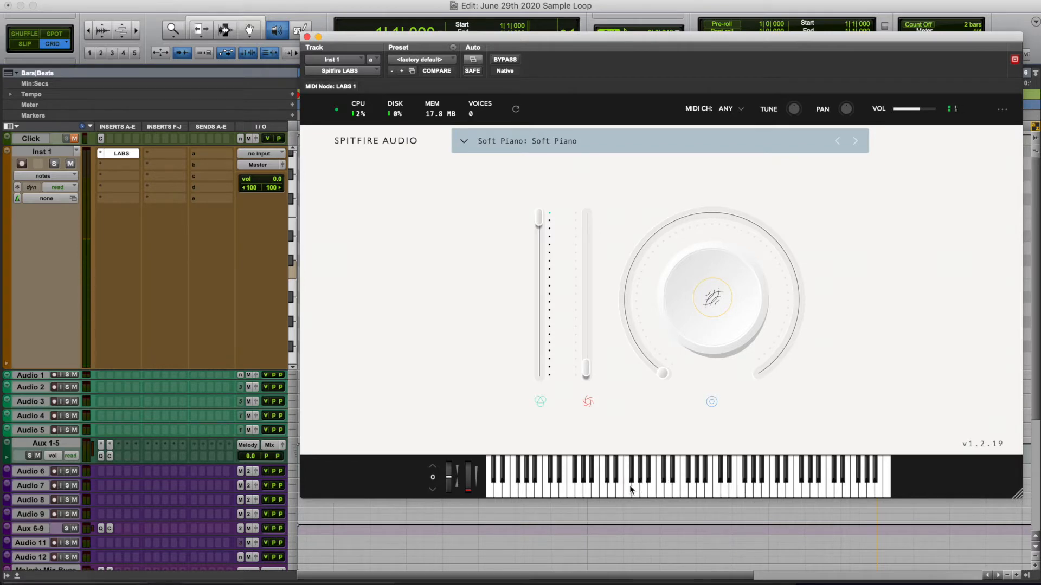
pyautogui.moveTo(378, 44); pyautogui.dragTo(353, 88)
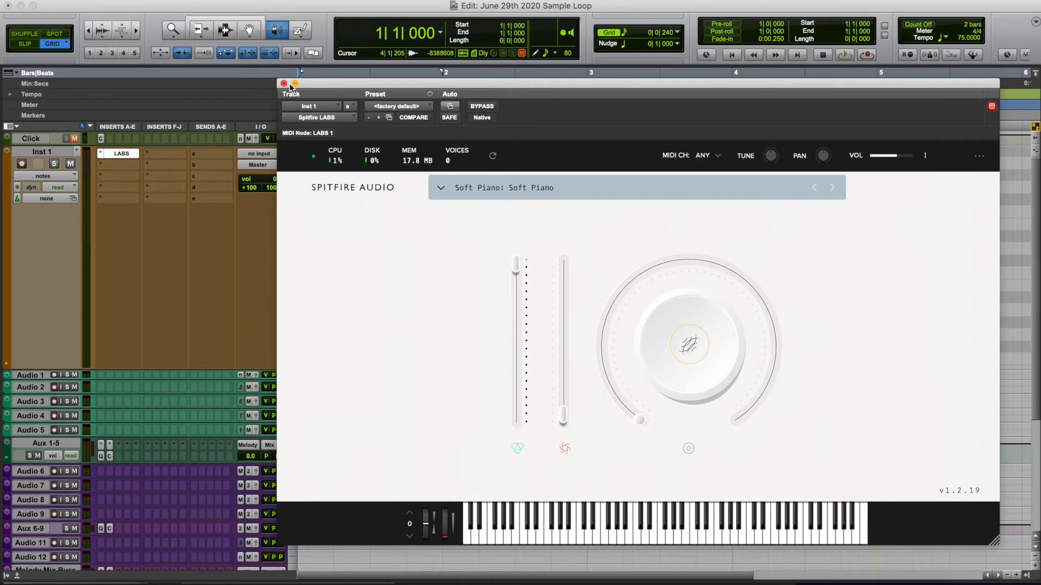
pyautogui.click(589, 519)
pyautogui.click(284, 84)
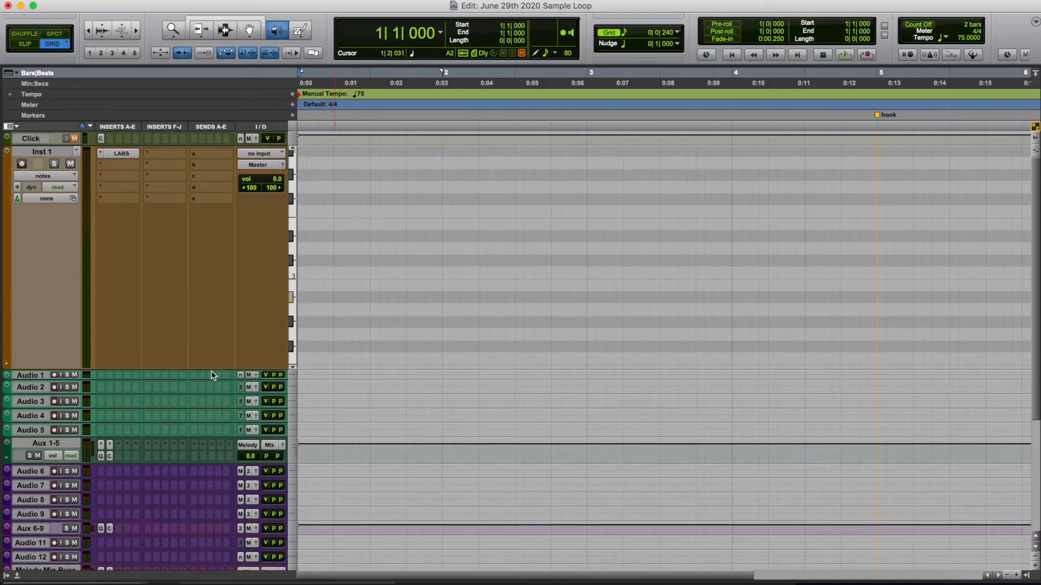
# Step: Enlarge the Inst 1 track further and set the default note duration to one bar
pyautogui.moveTo(211, 369); pyautogui.dragTo(211, 481)
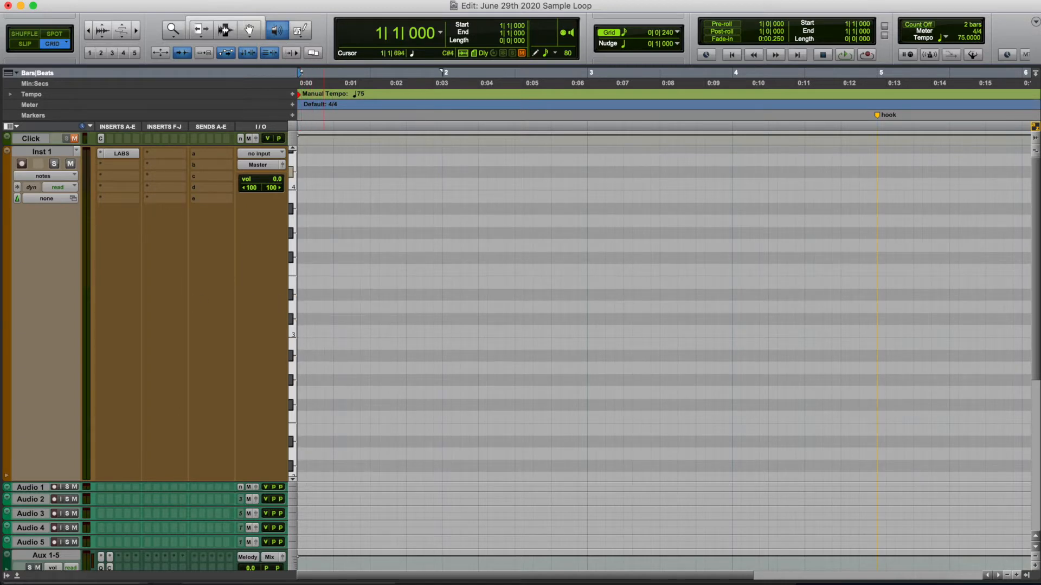
pyautogui.click(555, 53)
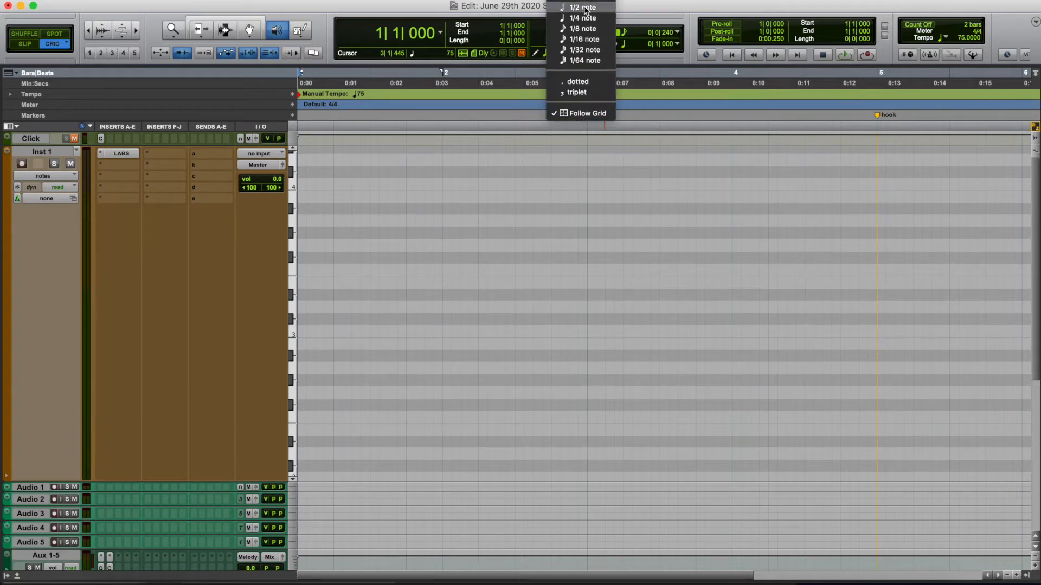
pyautogui.click(585, 7)
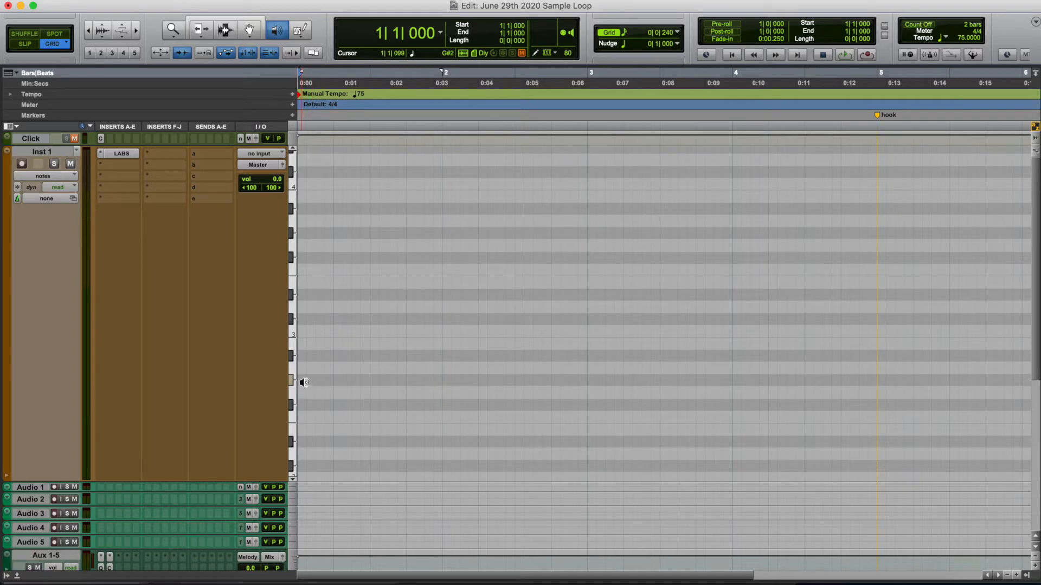
# Step: Activate the Pencil tool and try out notes from E3 upward in bar 1 of Inst 1
pyautogui.click(303, 283)
pyautogui.click(306, 281)
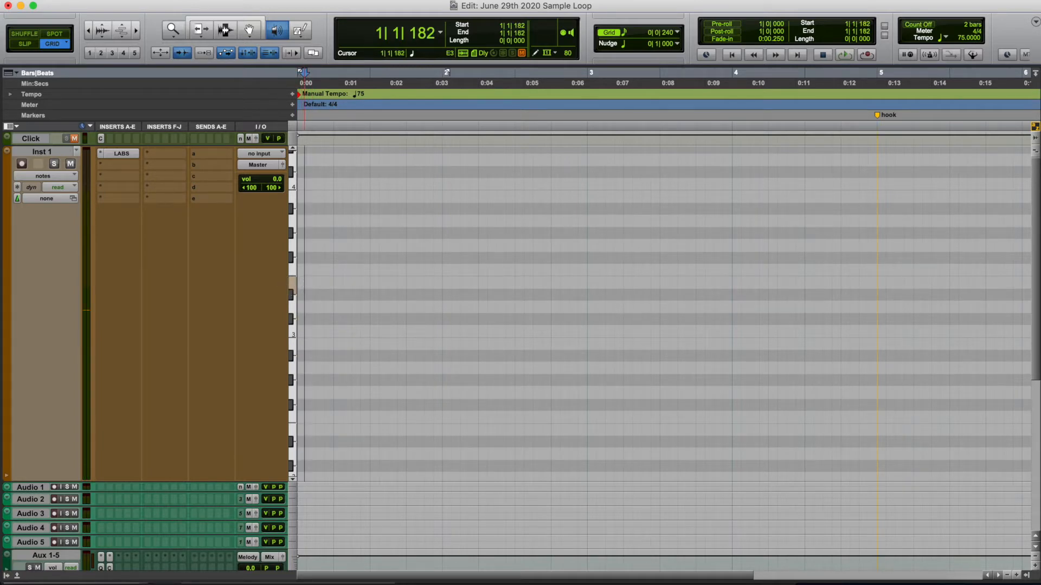
pyautogui.press('F10')
pyautogui.click(303, 282)
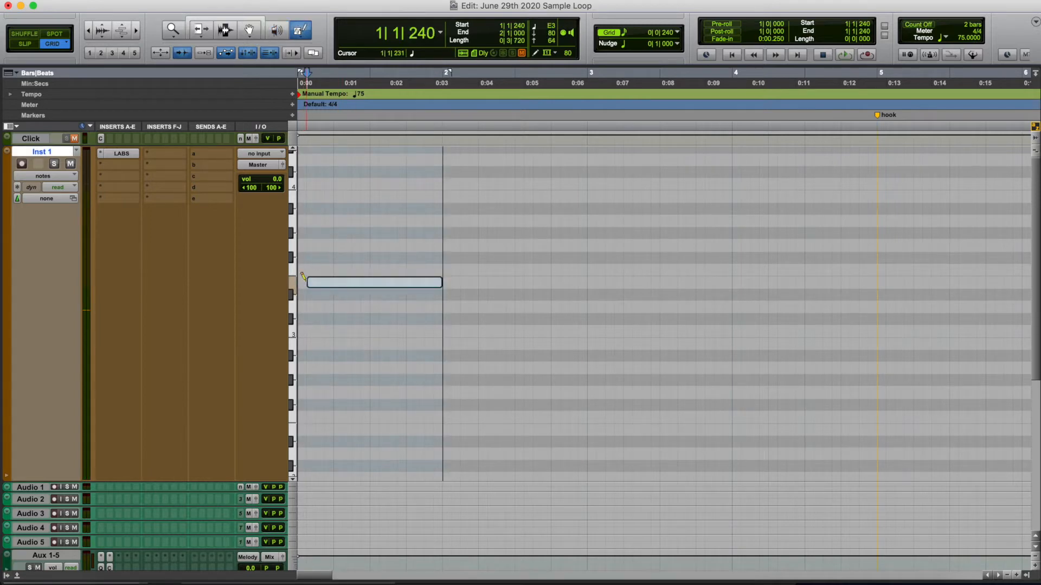
pyautogui.moveTo(332, 257)
pyautogui.mouseDown()
pyautogui.moveTo(332, 246)
pyautogui.moveTo(332, 255)
pyautogui.mouseUp()
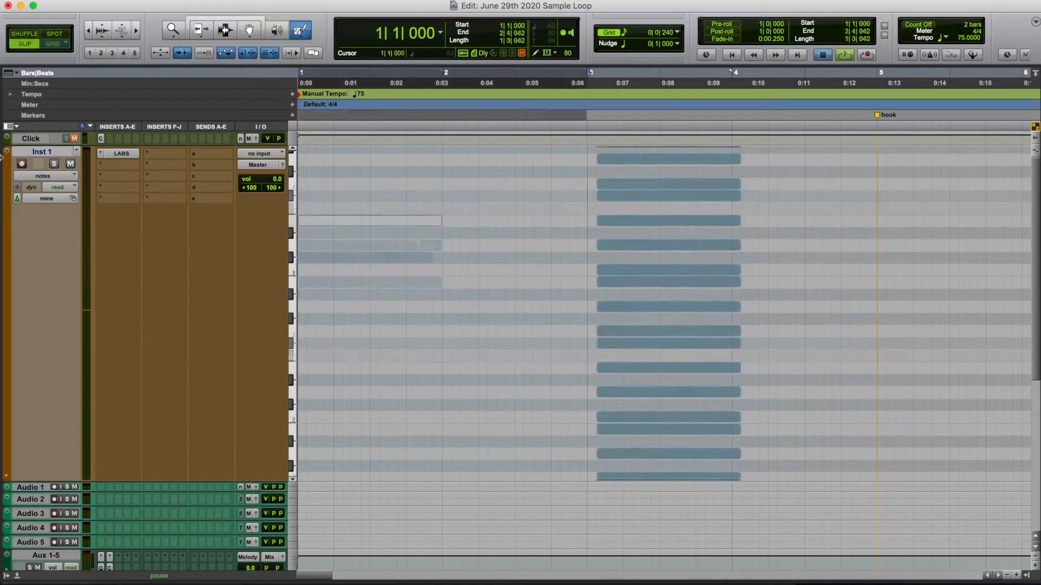
# Step: Start loop playback and draw a one-bar chord of D2, E2, G2, B2 and C3 at the start of bar 1
pyautogui.press('space')
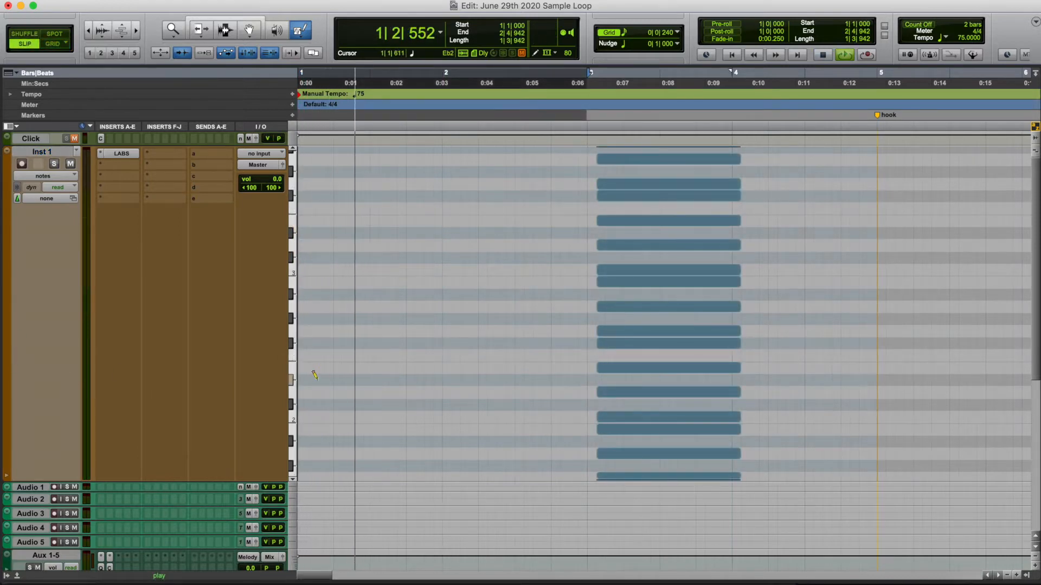
pyautogui.click(298, 389)
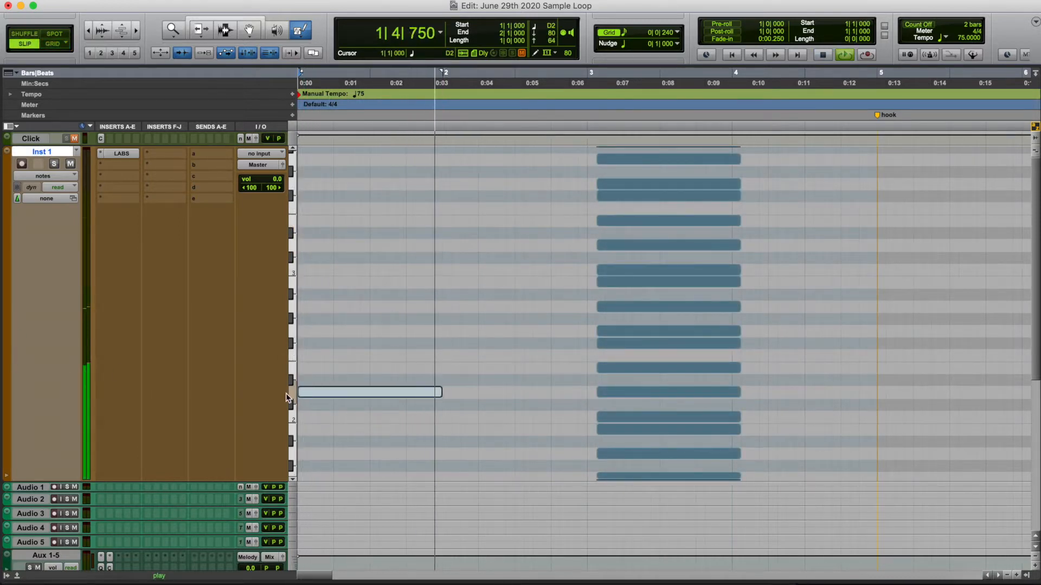
pyautogui.click(301, 367)
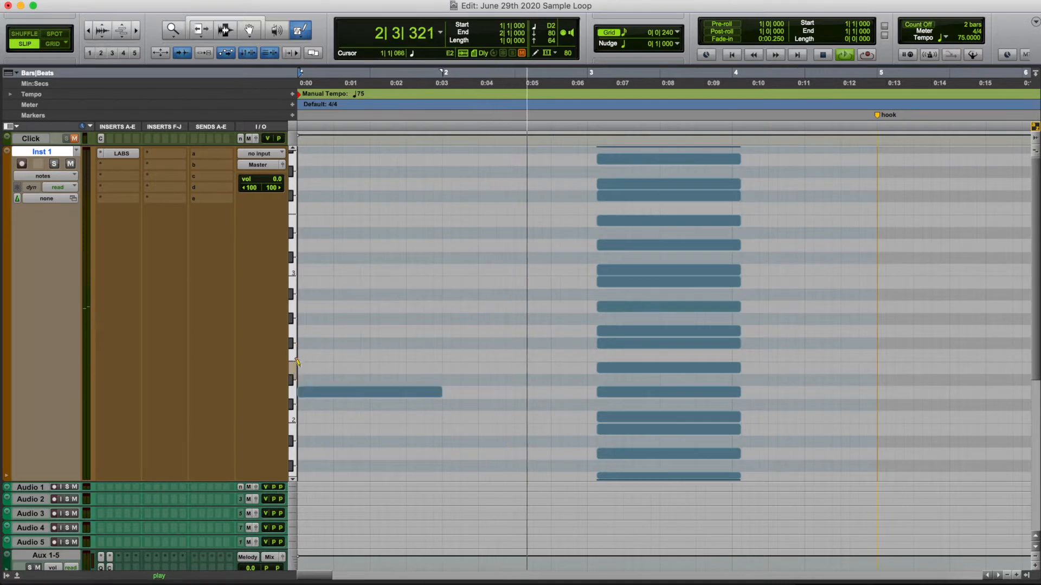
pyautogui.moveTo(303, 367); pyautogui.dragTo(299, 367)
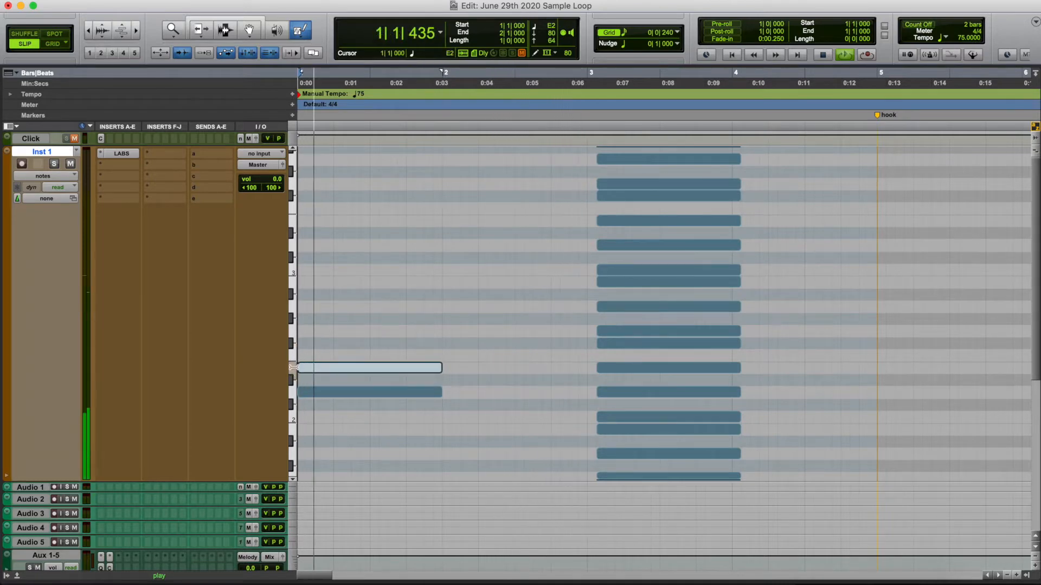
pyautogui.click(298, 331)
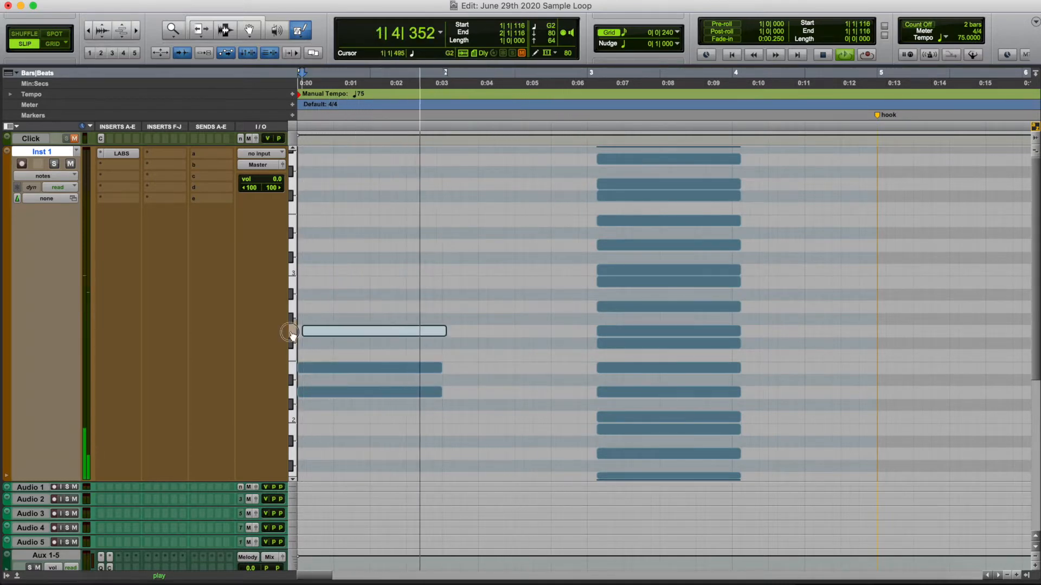
pyautogui.click(301, 281)
pyautogui.moveTo(367, 283); pyautogui.dragTo(364, 283)
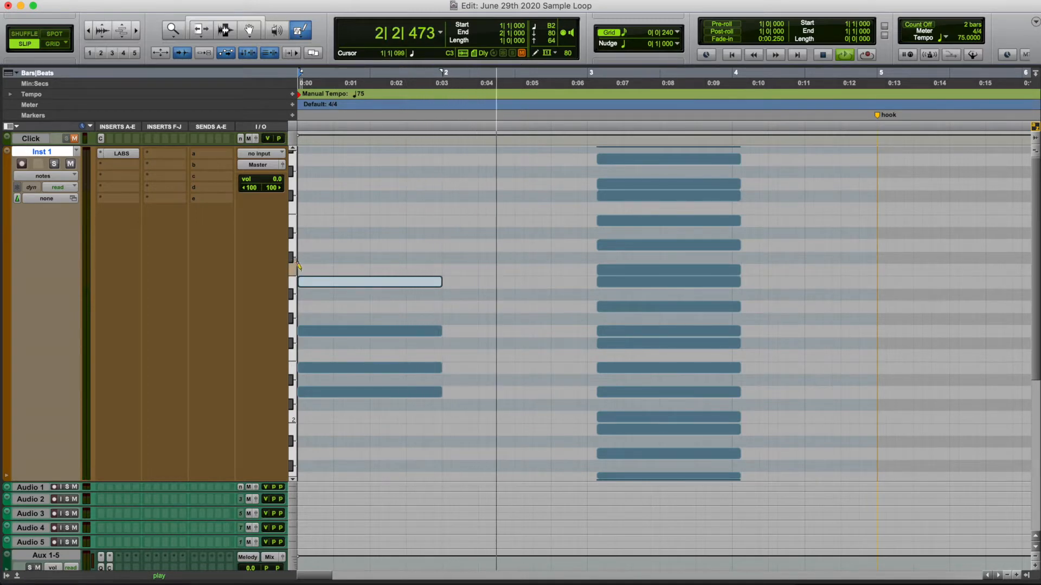
pyautogui.click(323, 270)
pyautogui.moveTo(325, 277); pyautogui.dragTo(320, 277)
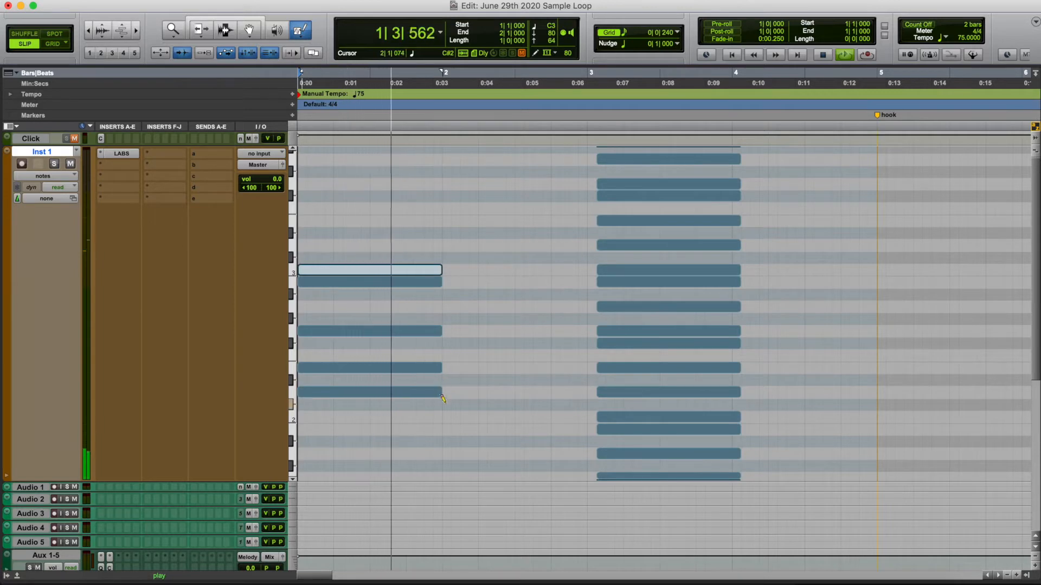
# Step: Draw a one-bar chord of C2, D2, F#2, A2, B2 and C3 at the start of bar 2 in Inst 1
pyautogui.click(443, 417)
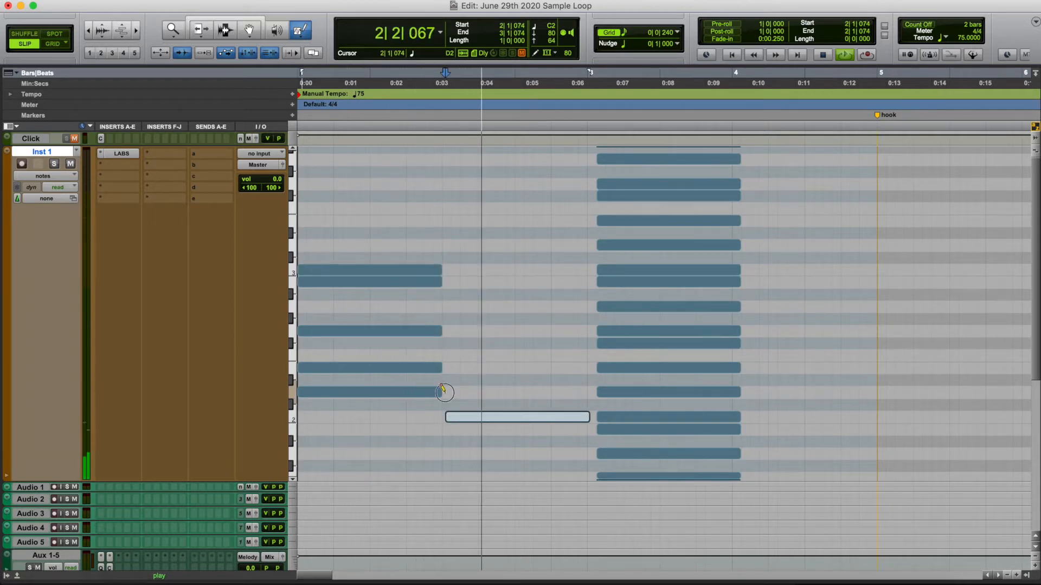
pyautogui.click(446, 392)
pyautogui.click(446, 343)
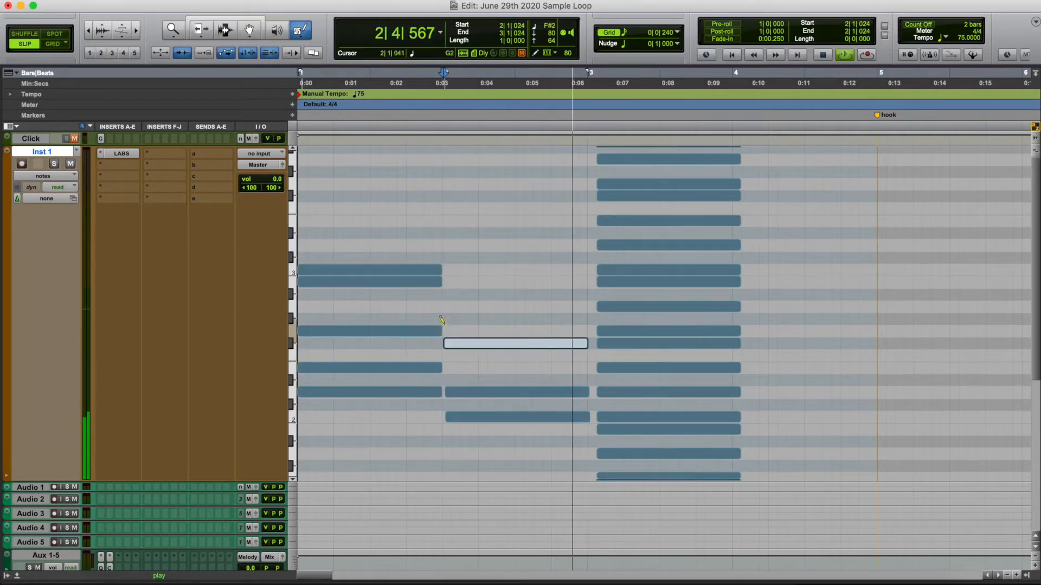
pyautogui.click(444, 307)
pyautogui.click(445, 282)
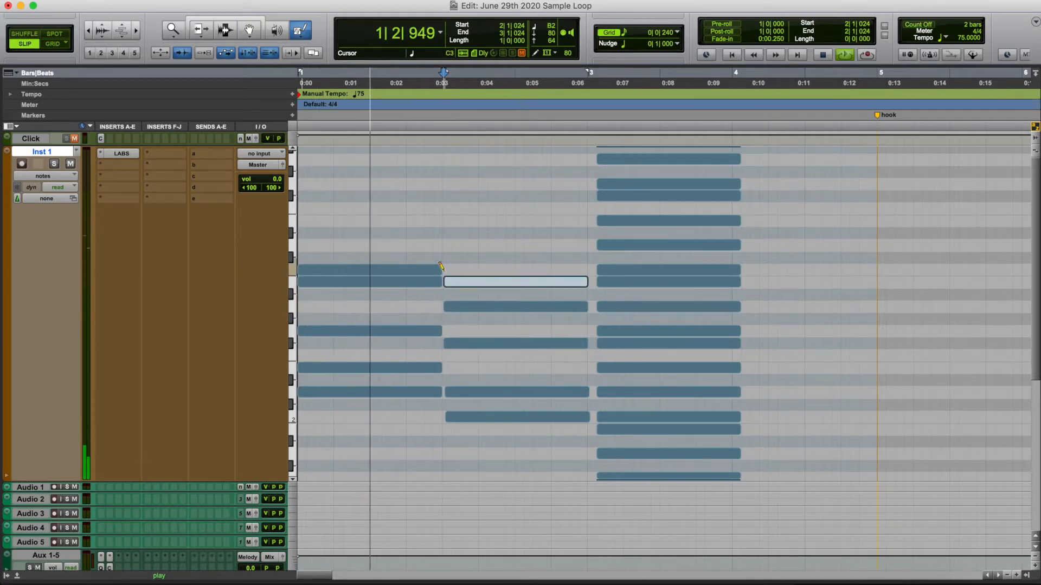
pyautogui.click(445, 270)
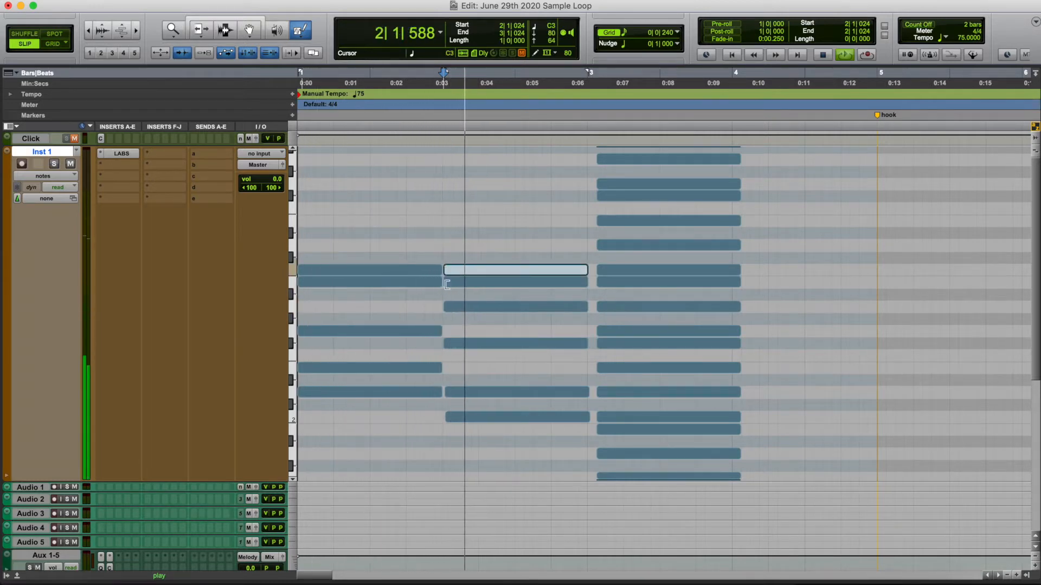
# Step: Shift the C2 note of the bar 2 chord slightly earlier and delete that chord's C3 note
pyautogui.moveTo(482, 418); pyautogui.dragTo(481, 415)
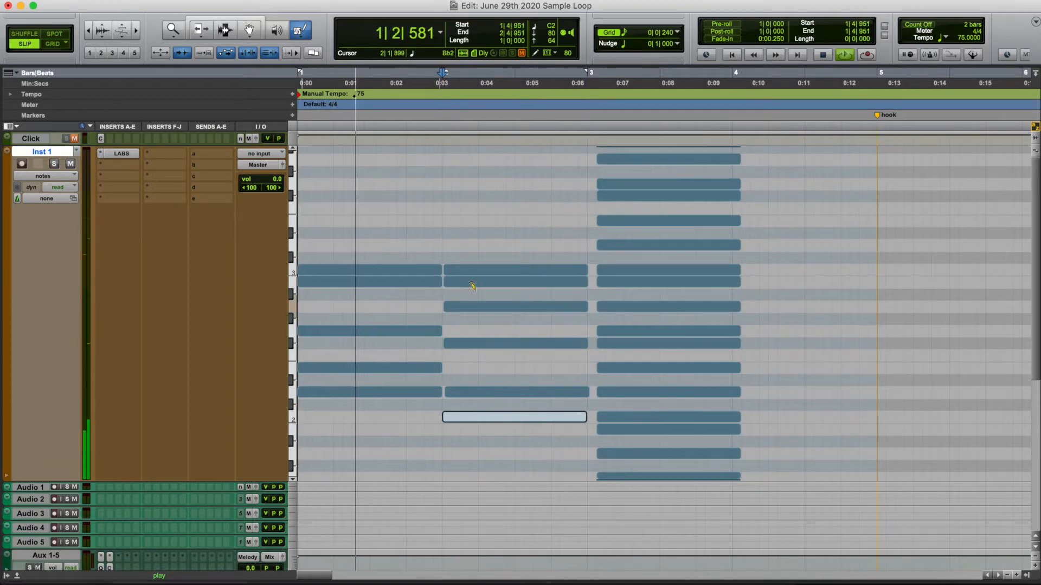
pyautogui.click(479, 271)
pyautogui.press('Delete')
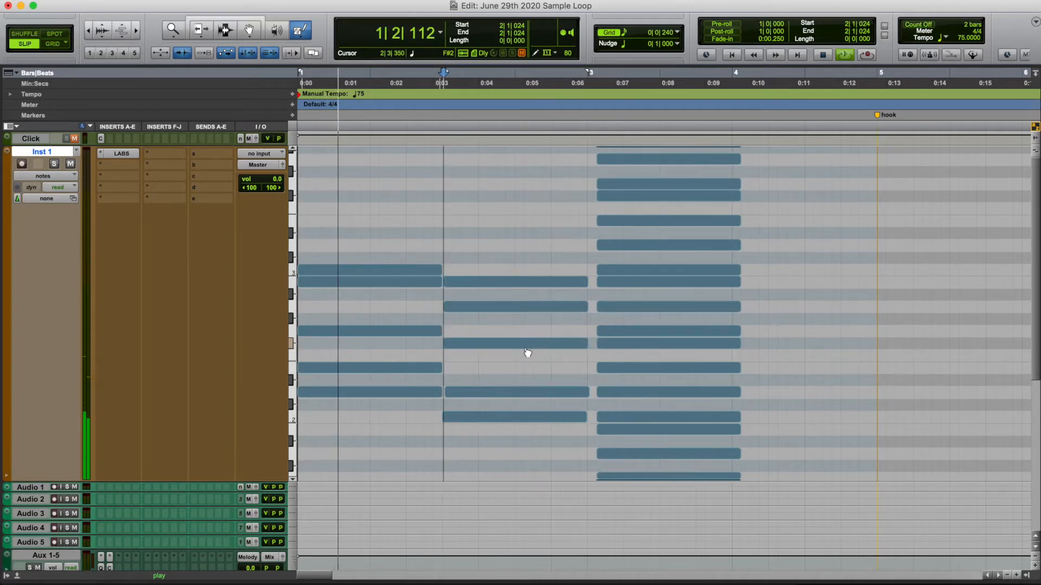
# Step: Stop playback and move the stack of reference notes from bar 3 to bar 5
pyautogui.press('space')
pyautogui.moveTo(591, 127); pyautogui.dragTo(828, 129)
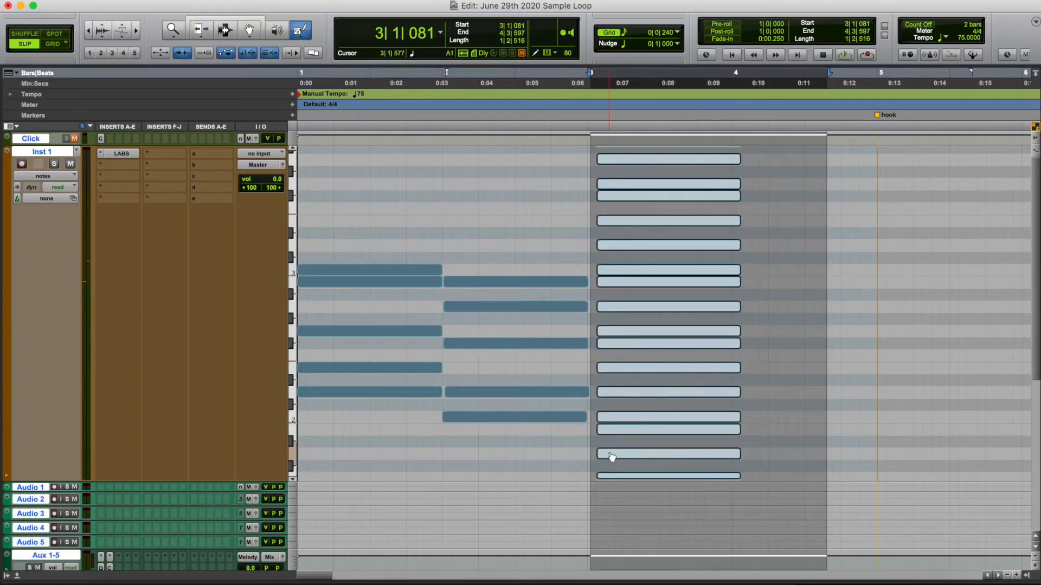
pyautogui.moveTo(610, 455); pyautogui.dragTo(897, 455)
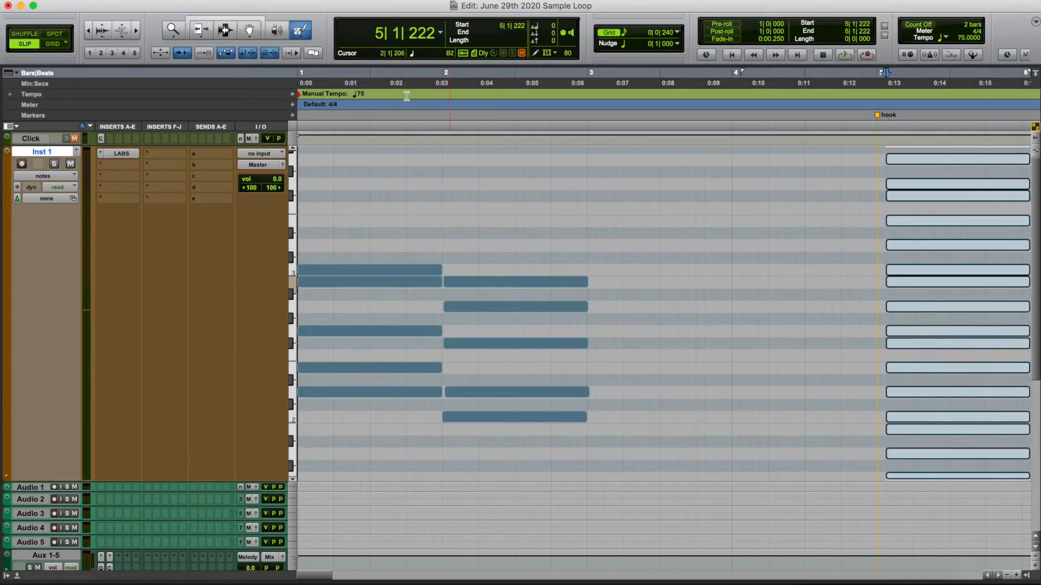
# Step: Duplicate the chords of bars 1 and 2 into bars 3 and 4 with the Smart tool, then play the four-bar progression
pyautogui.click(229, 25)
pyautogui.click(227, 22)
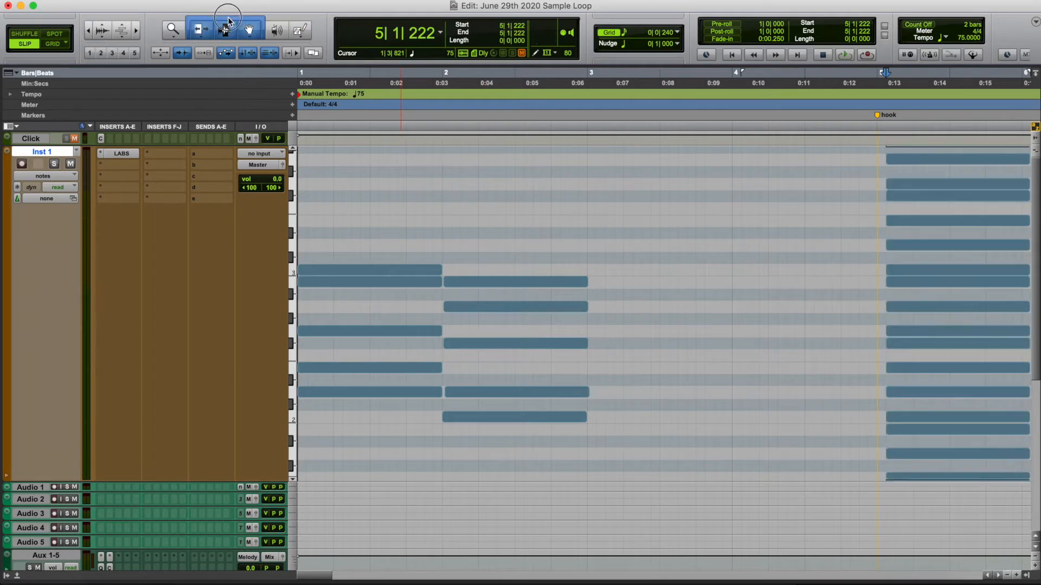
pyautogui.moveTo(514, 439); pyautogui.dragTo(294, 214)
pyautogui.press('super+d')
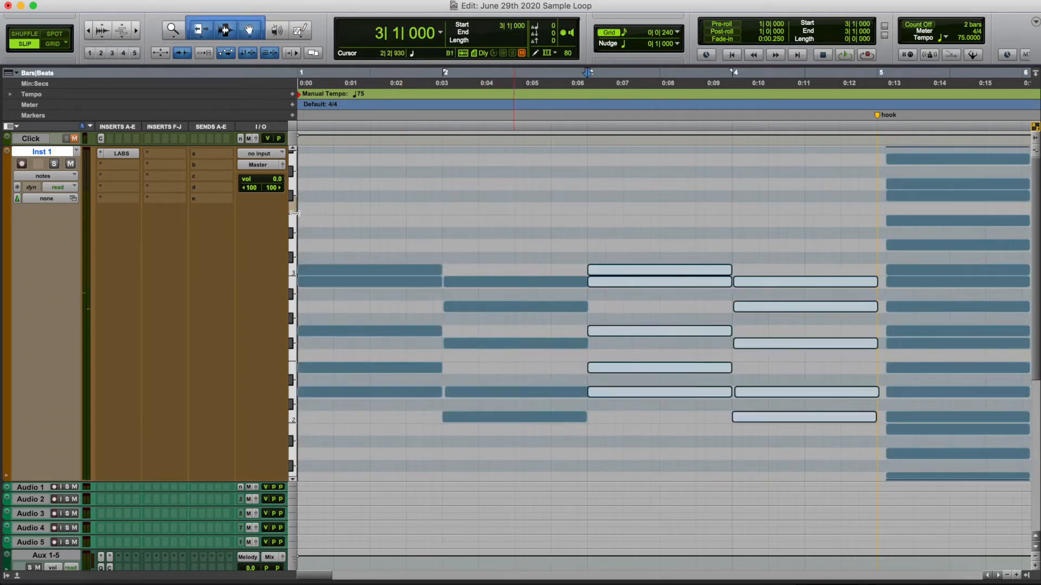
pyautogui.doubleClick(534, 179)
pyautogui.press('space')
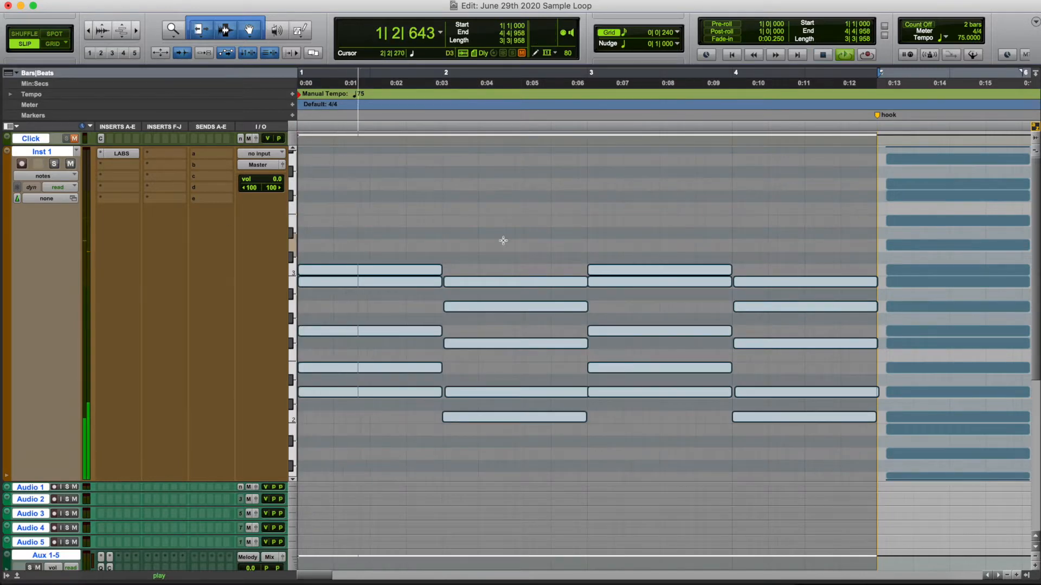
# Step: Draw a one-bar A1 note with the Pencil under the bar 3 chord and play the progression from late in bar 2
pyautogui.click(301, 31)
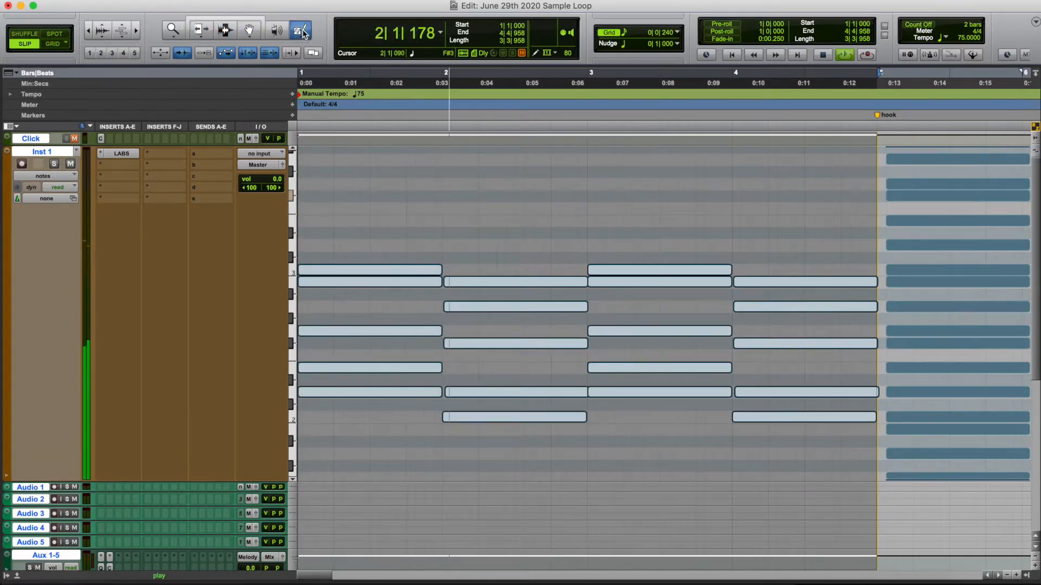
pyautogui.click(345, 133)
pyautogui.press('space')
pyautogui.click(667, 405)
pyautogui.moveTo(690, 410); pyautogui.dragTo(613, 455)
pyautogui.click(553, 129)
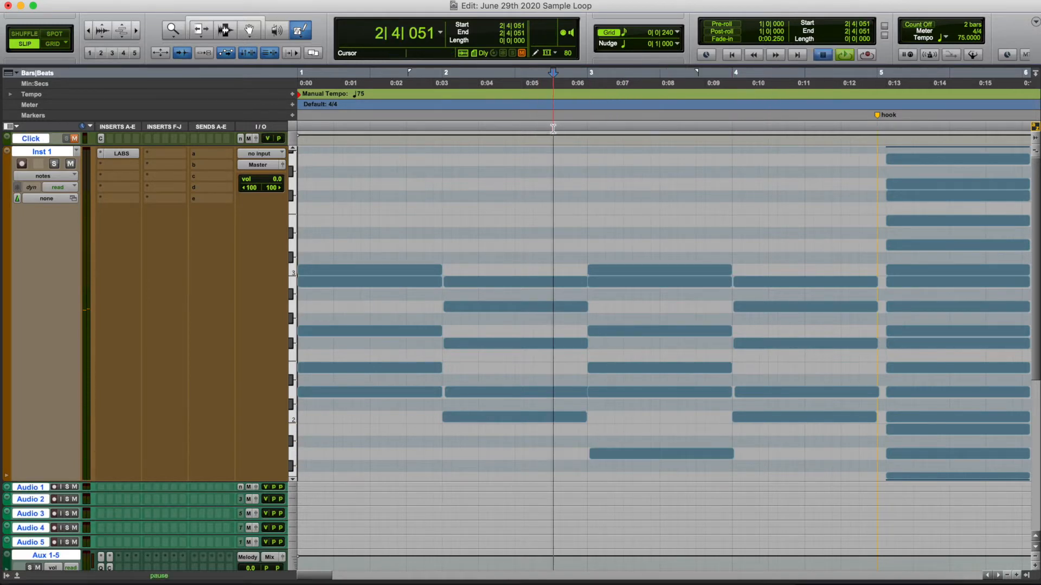
pyautogui.press('space')
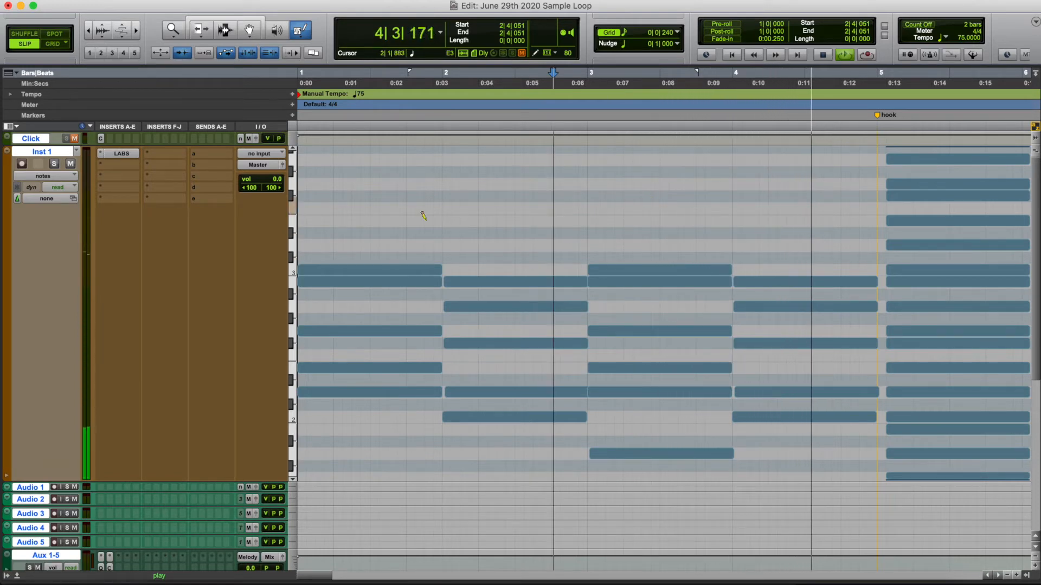
pyautogui.press('space')
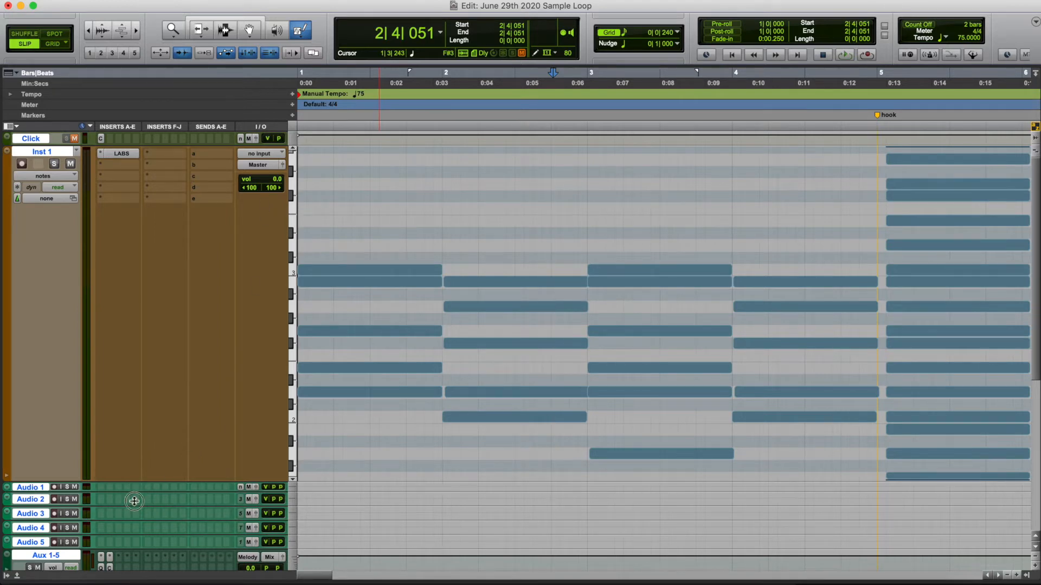
# Step: Enlarge the Audio 1 track and try to record-enable it
pyautogui.scroll(-1, 170, 426)
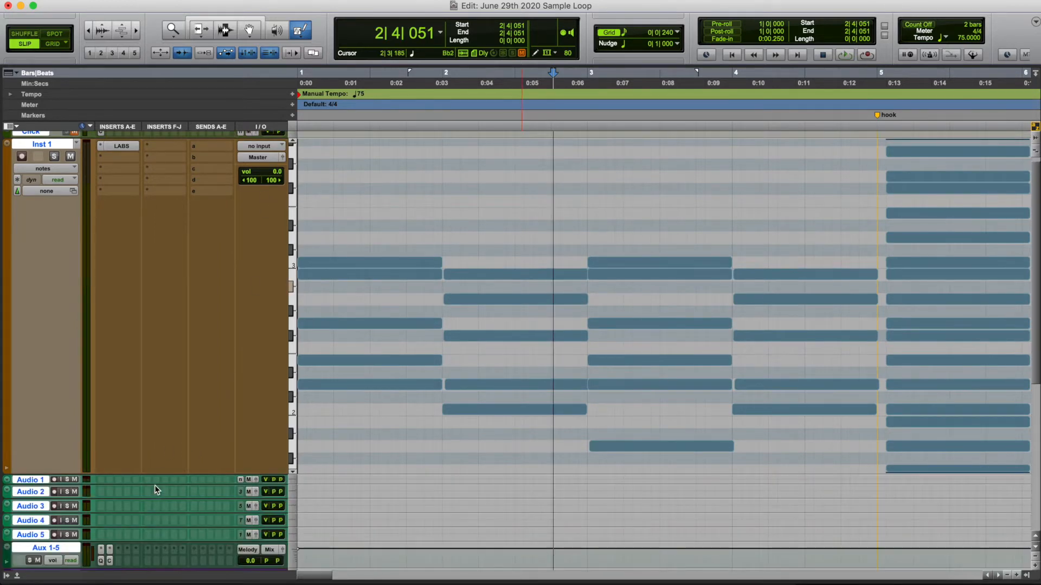
pyautogui.moveTo(154, 484); pyautogui.dragTo(142, 561)
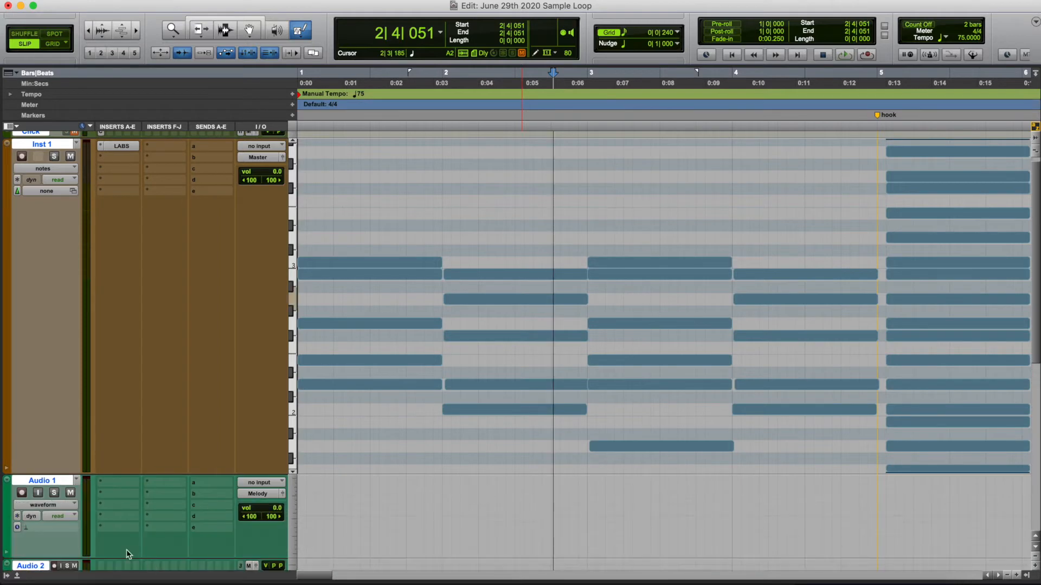
pyautogui.click(22, 493)
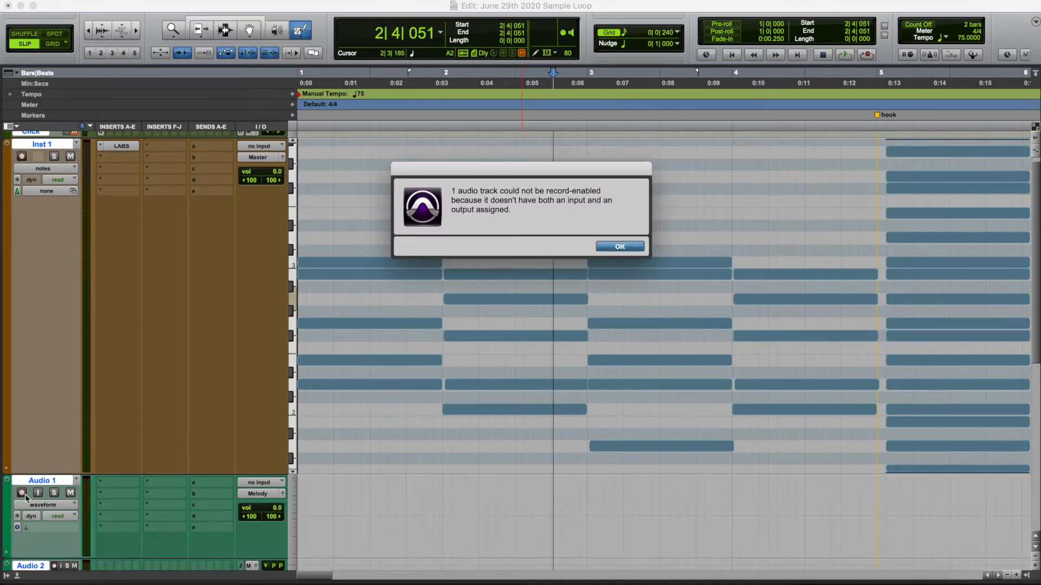
pyautogui.click(616, 247)
# Step: Route the Inst 1 output to Bus 27-28 and set the Audio 1 input to Bus 27-28
pyautogui.click(258, 157)
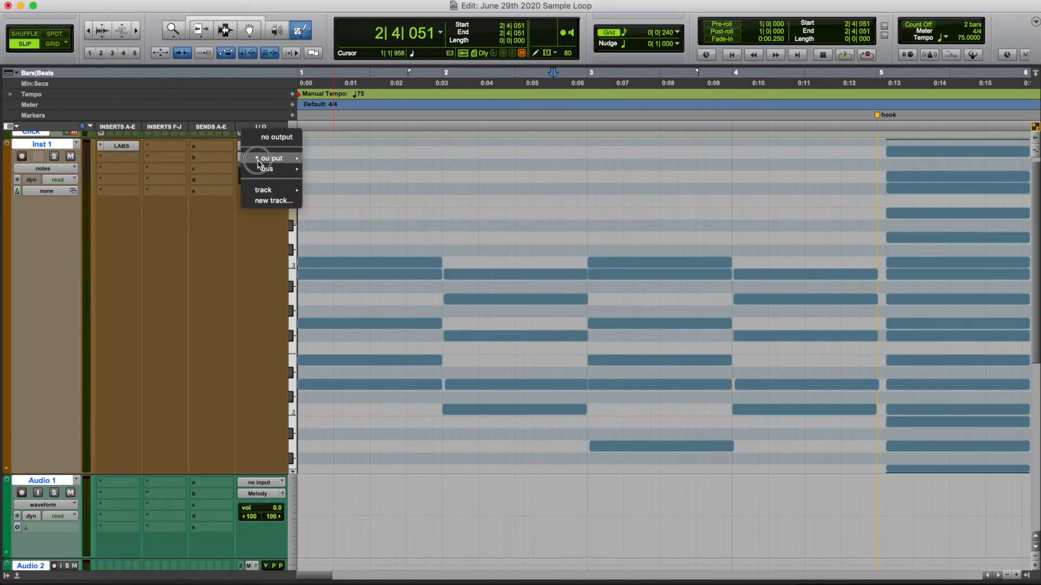
pyautogui.moveTo(267, 172)
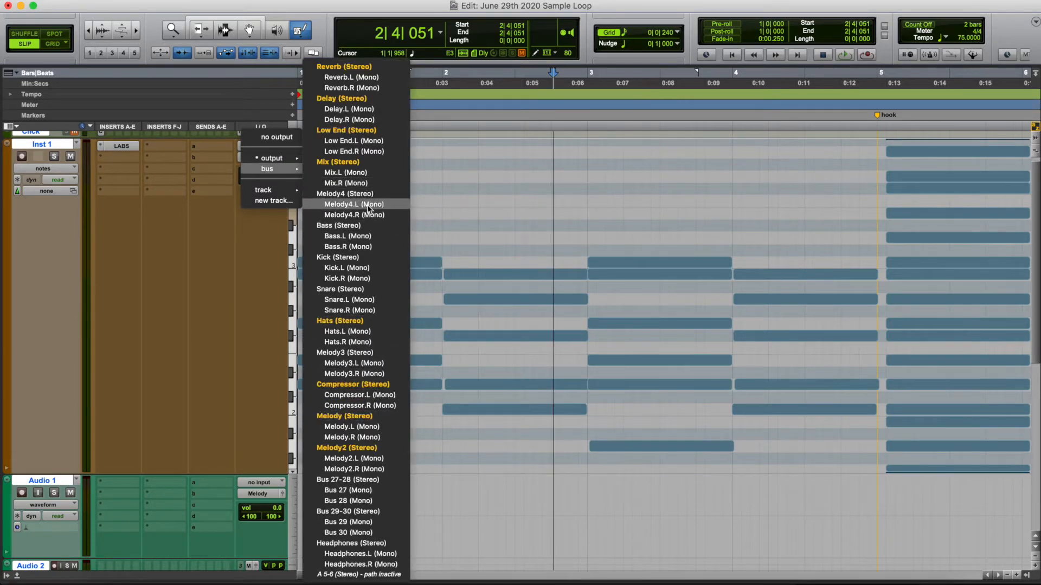
pyautogui.click(347, 480)
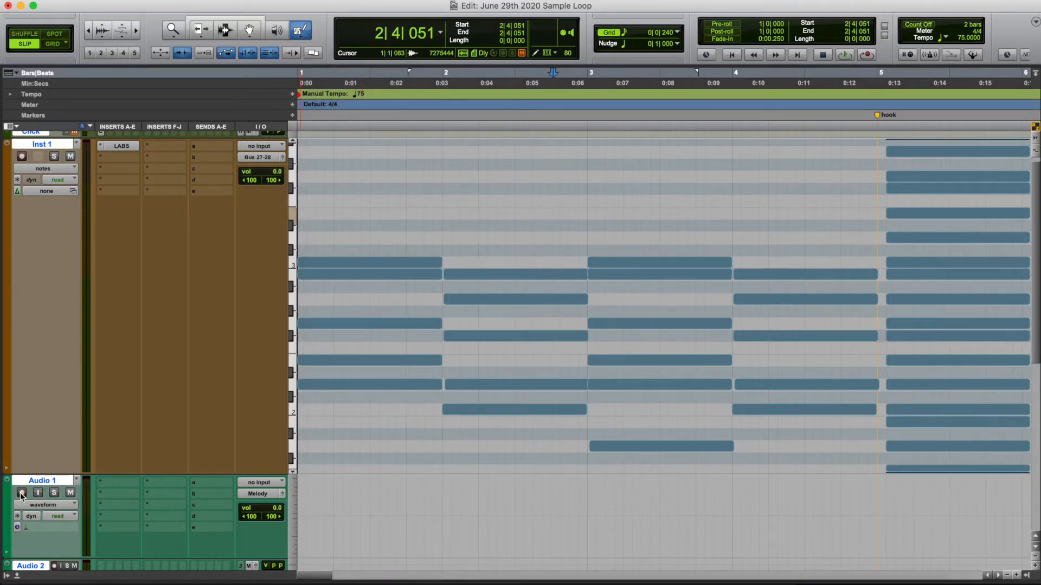
pyautogui.click(255, 485)
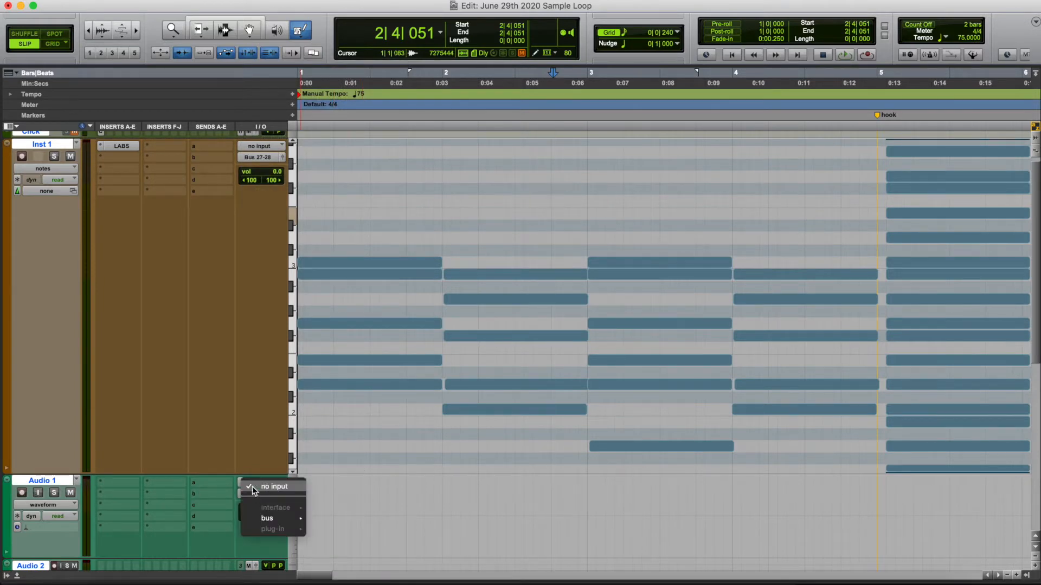
pyautogui.moveTo(267, 518)
pyautogui.click(378, 544)
pyautogui.click(269, 496)
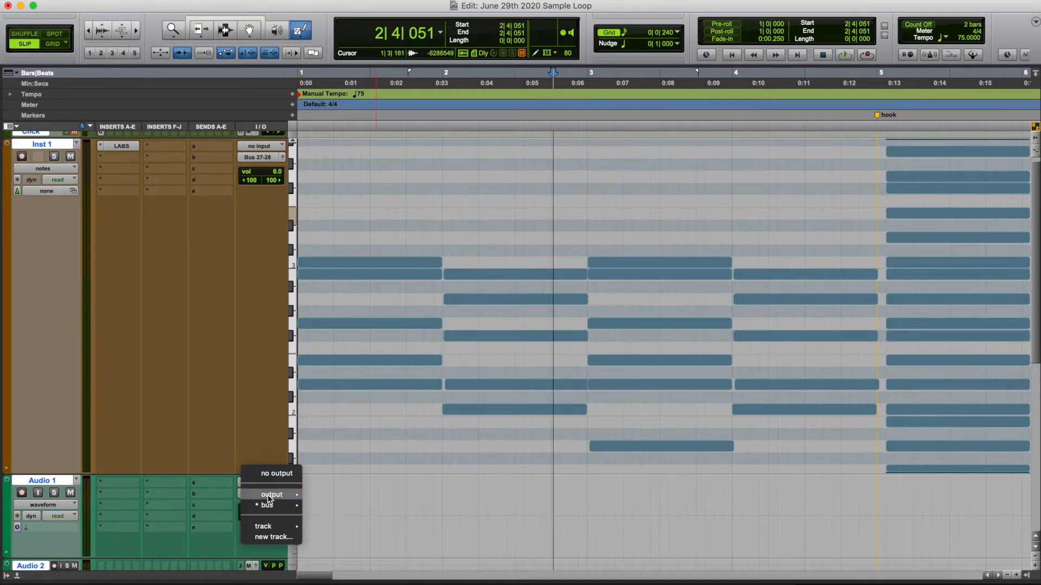
pyautogui.click(210, 499)
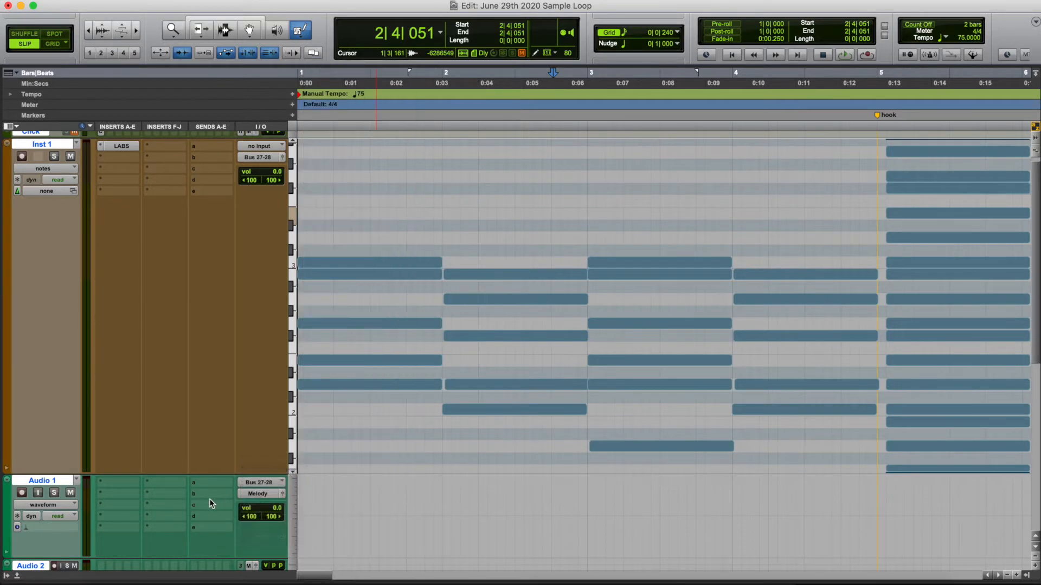
# Step: Enlarge the Aux 1-5 track and reduce the height of the Inst 1 track
pyautogui.scroll(-10, 260, 502)
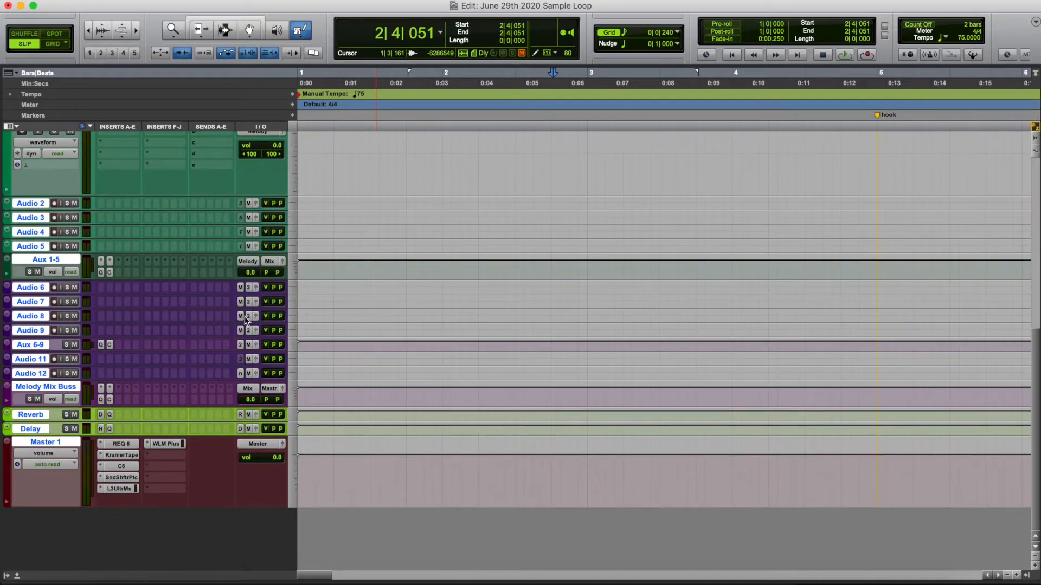
pyautogui.moveTo(210, 278); pyautogui.dragTo(209, 373)
pyautogui.scroll(10, 77, 187)
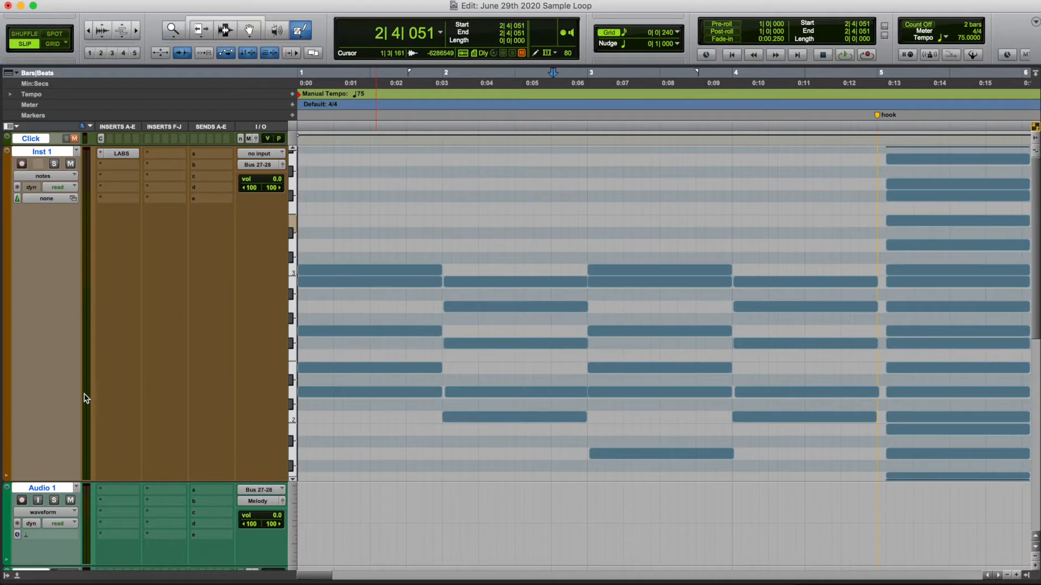
pyautogui.click(118, 487)
pyautogui.moveTo(118, 487); pyautogui.dragTo(123, 353)
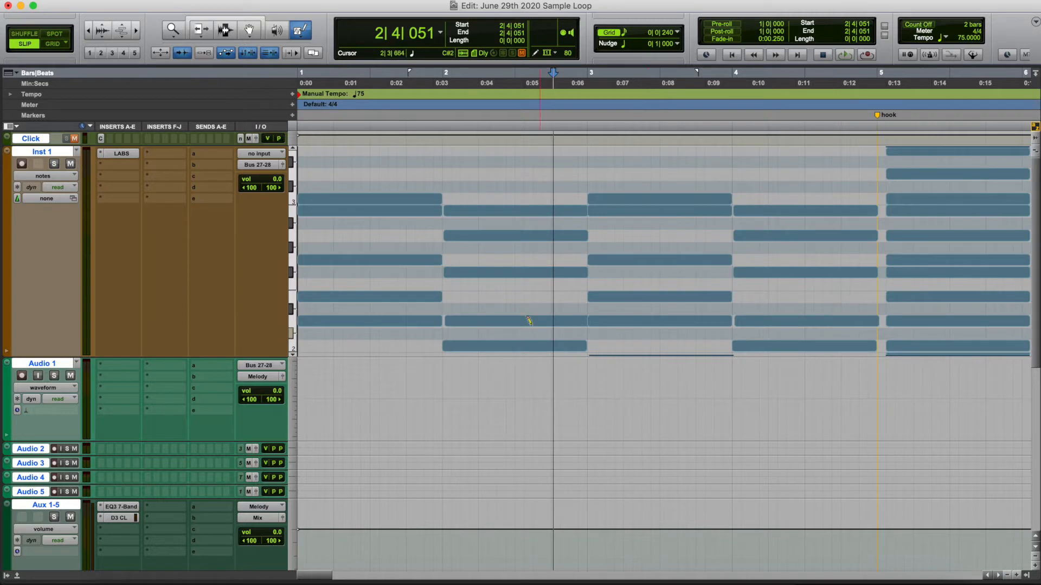
# Step: Record the piano progression onto the record-enabled Audio 1 track across bars 1 to 4 and play the recording back
pyautogui.click(209, 20)
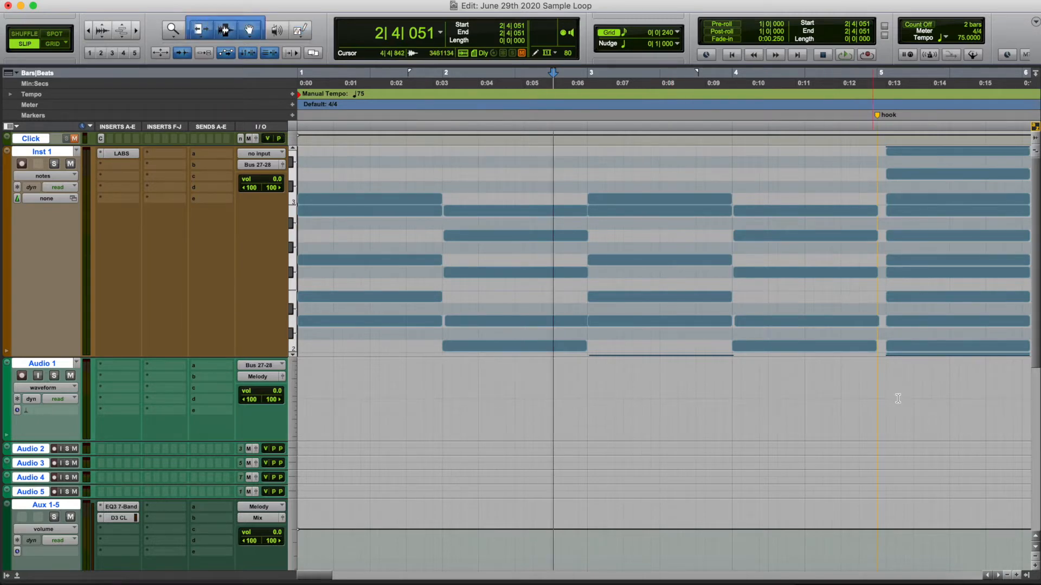
pyautogui.moveTo(876, 388); pyautogui.dragTo(43, 407)
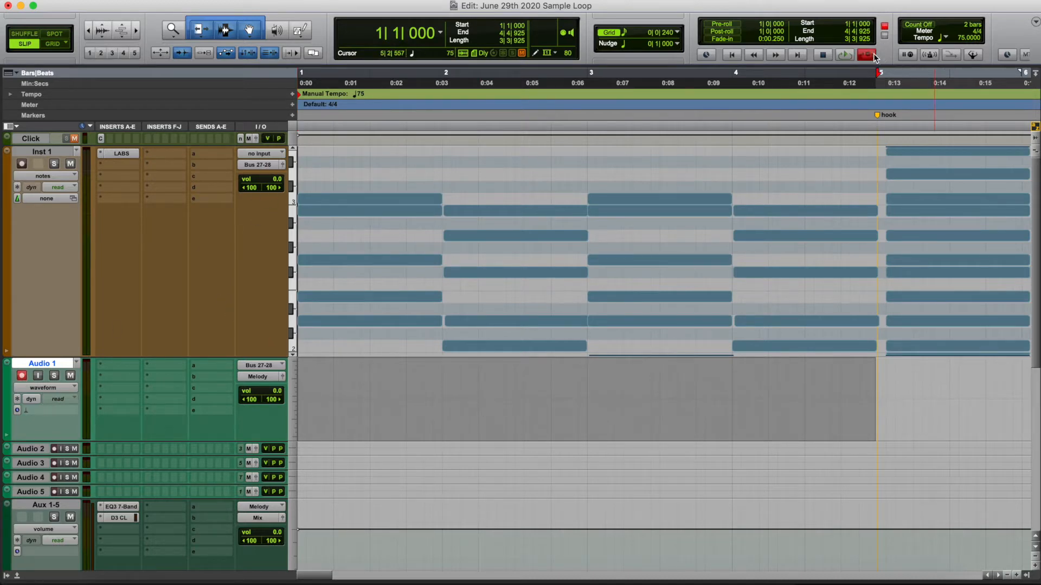
pyautogui.click(845, 56)
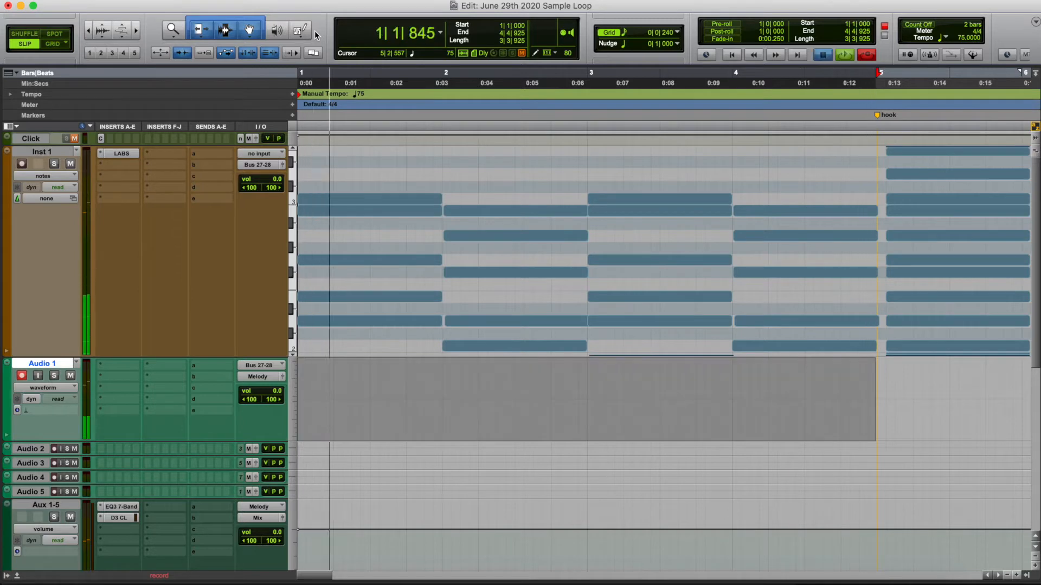
pyautogui.press('space')
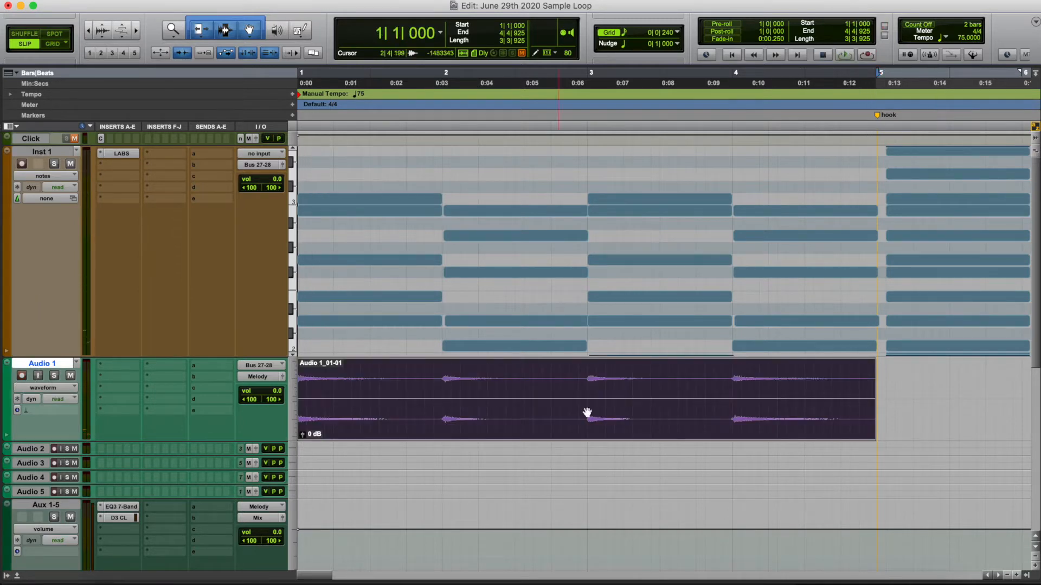
pyautogui.press('space')
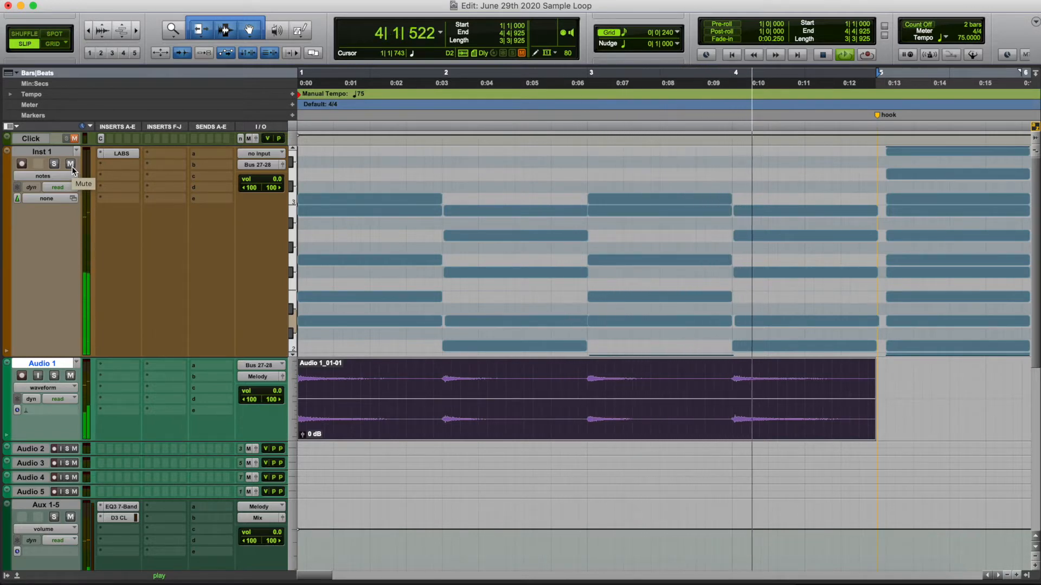
pyautogui.press('space')
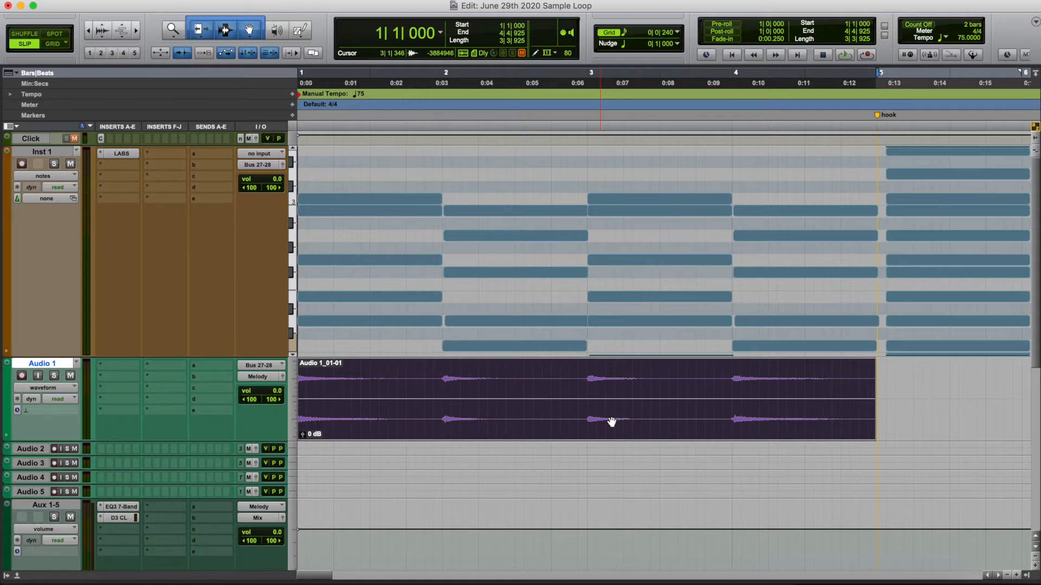
# Step: Play the recorded piano clip together with the Inst 1 chords from the start of bar 1
pyautogui.press('r')
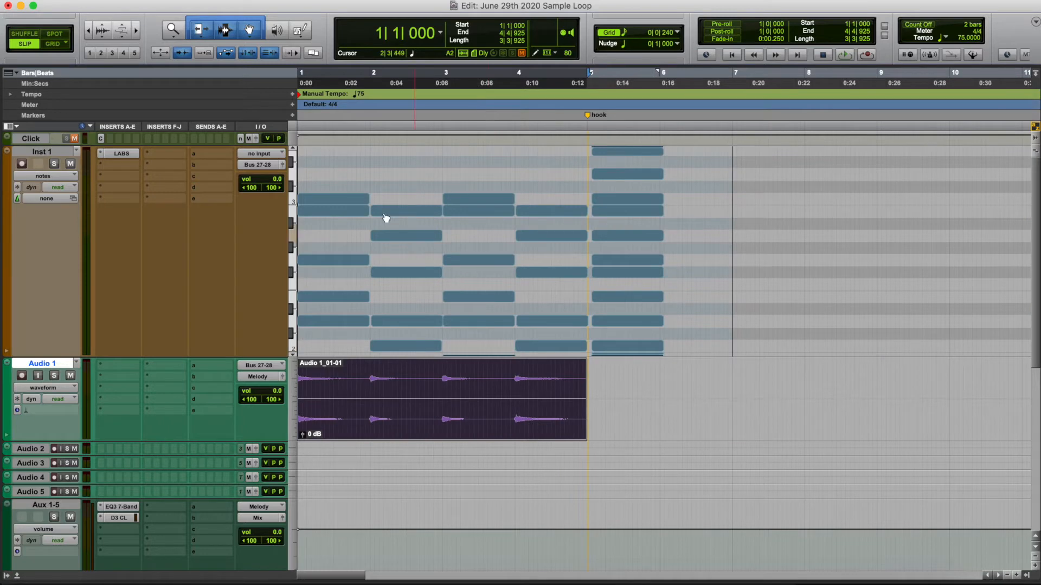
pyautogui.click(293, 148)
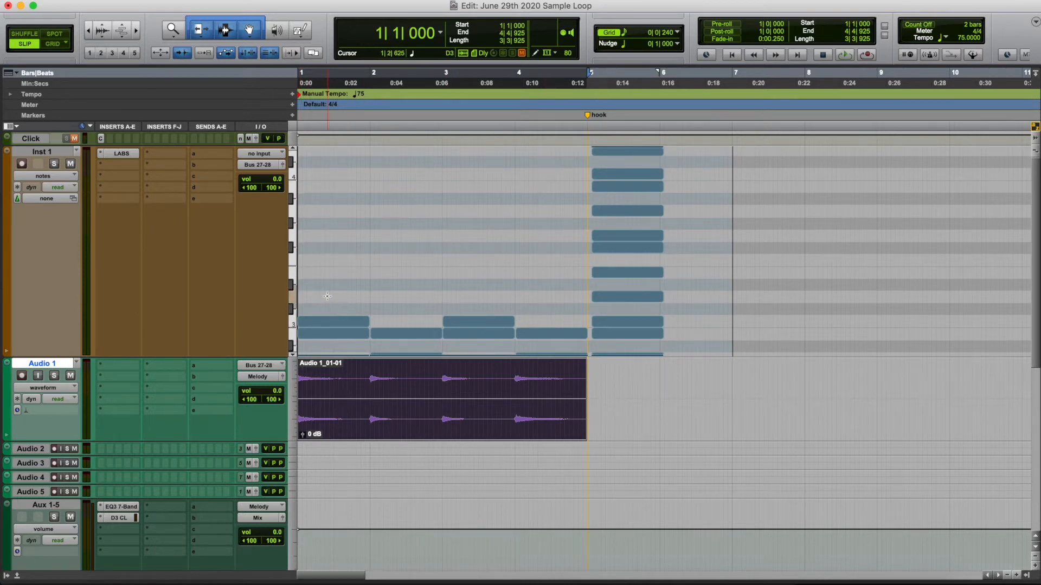
pyautogui.press('space')
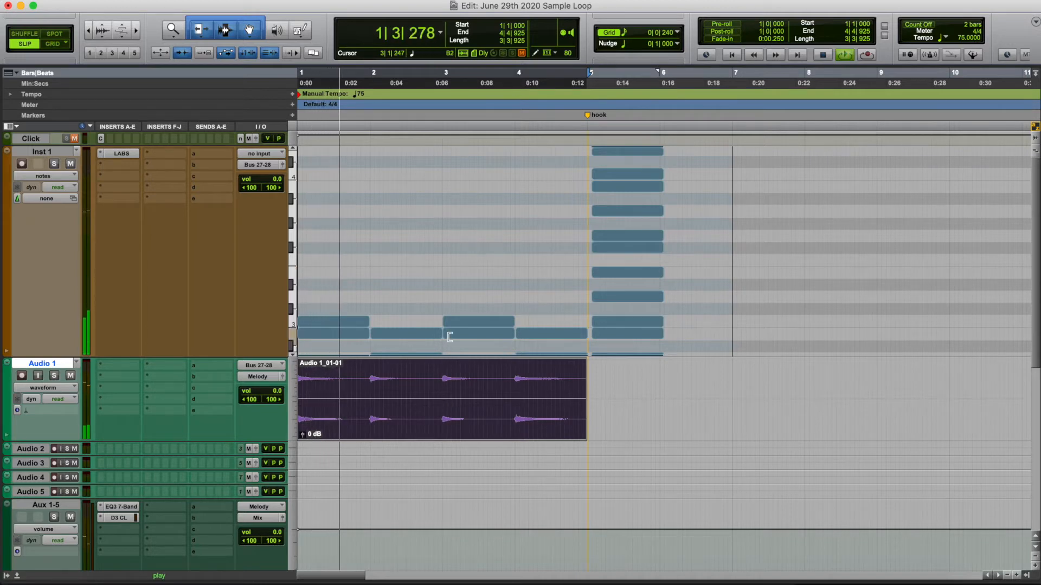
pyautogui.press('space')
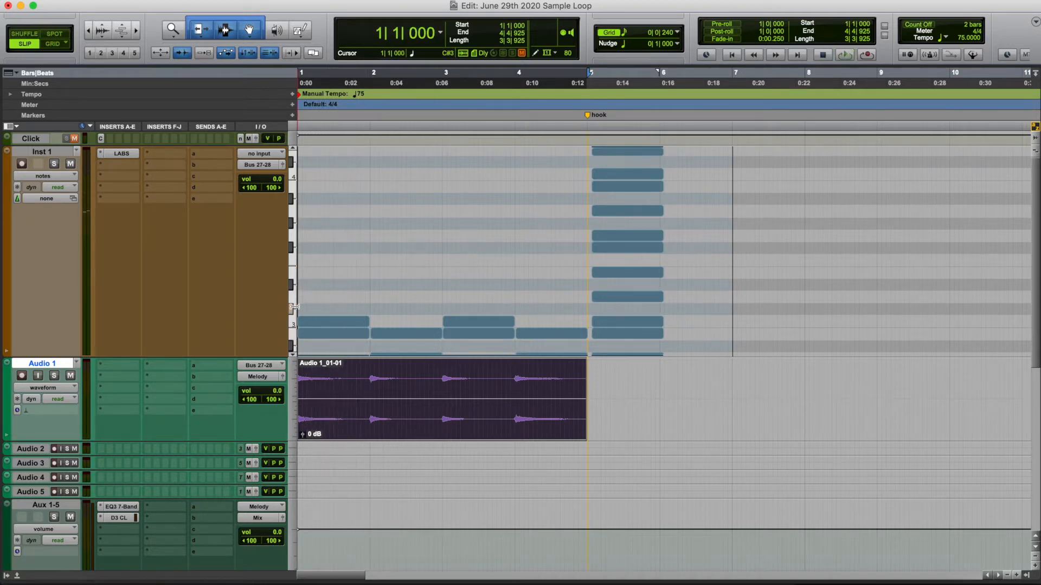
# Step: Mute the chord notes in bars 1 to 4 on the Inst 1 track
pyautogui.scroll(-10, 295, 307)
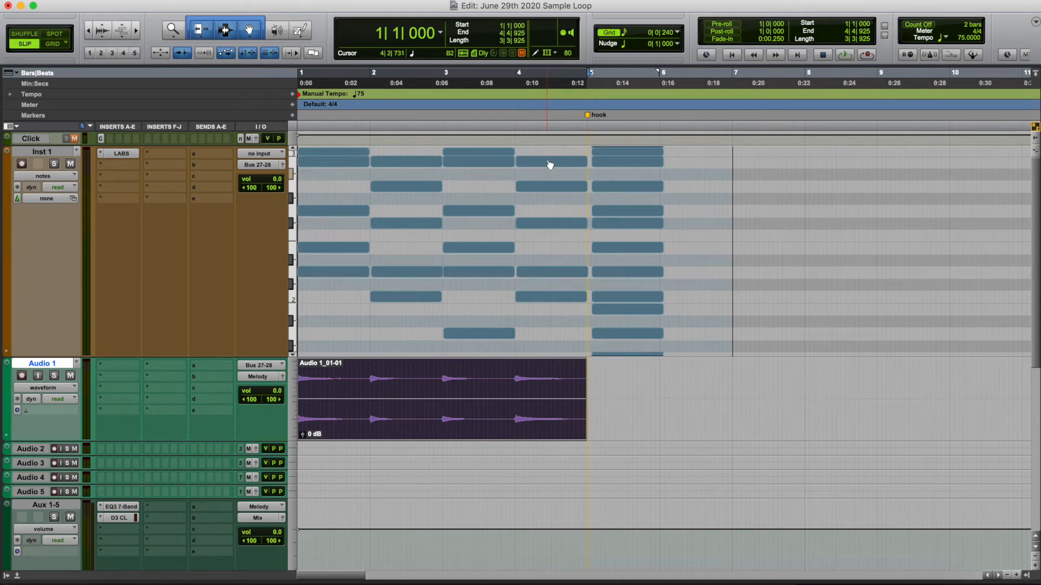
pyautogui.click(558, 145)
pyautogui.scroll(-8, 307, 328)
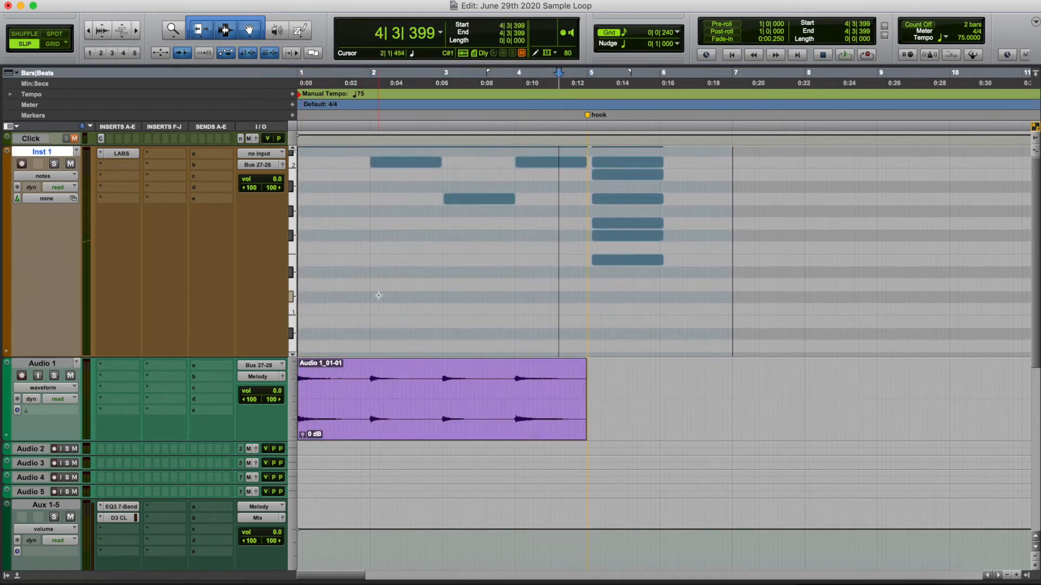
pyautogui.moveTo(584, 210); pyautogui.dragTo(302, 149)
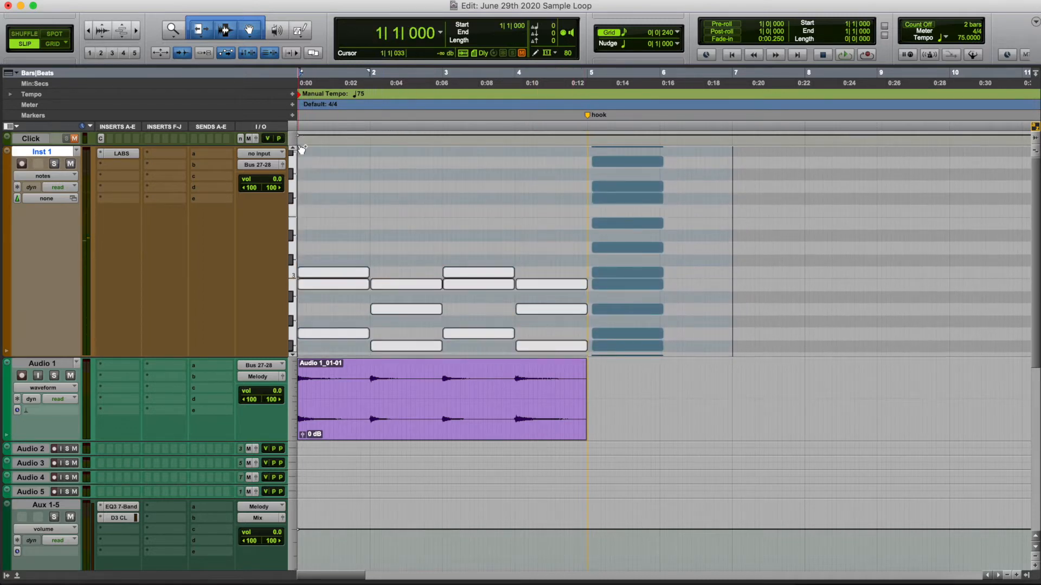
# Step: Route the Inst 1 output to Master
pyautogui.click(296, 247)
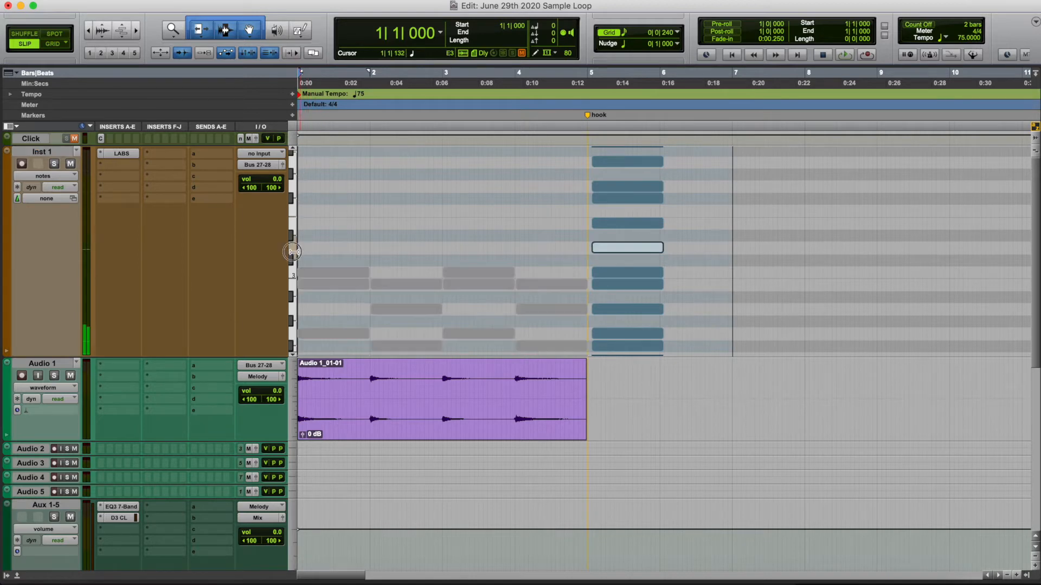
pyautogui.click(295, 247)
pyautogui.click(260, 165)
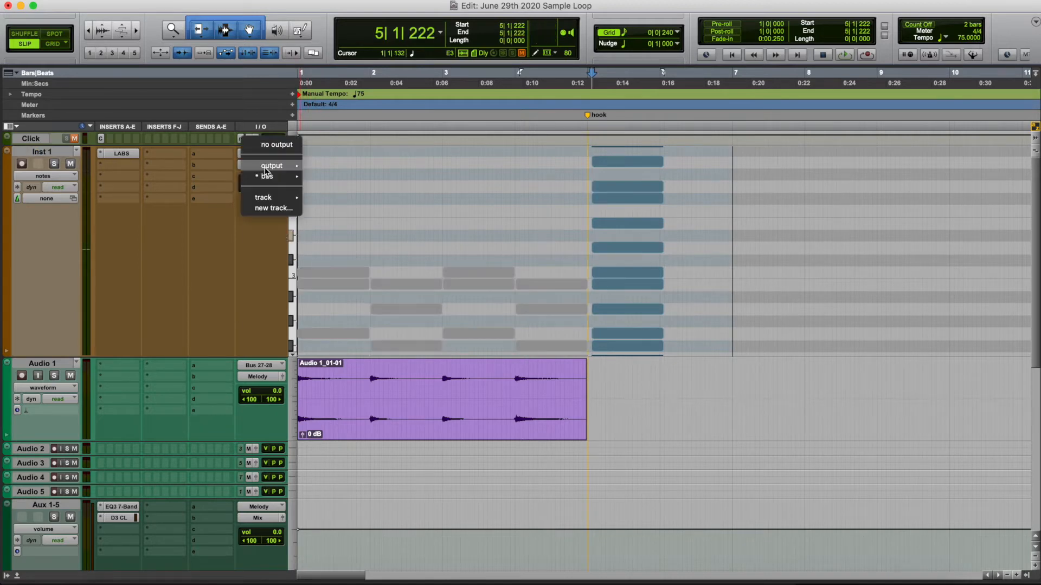
pyautogui.moveTo(268, 169)
pyautogui.click(341, 172)
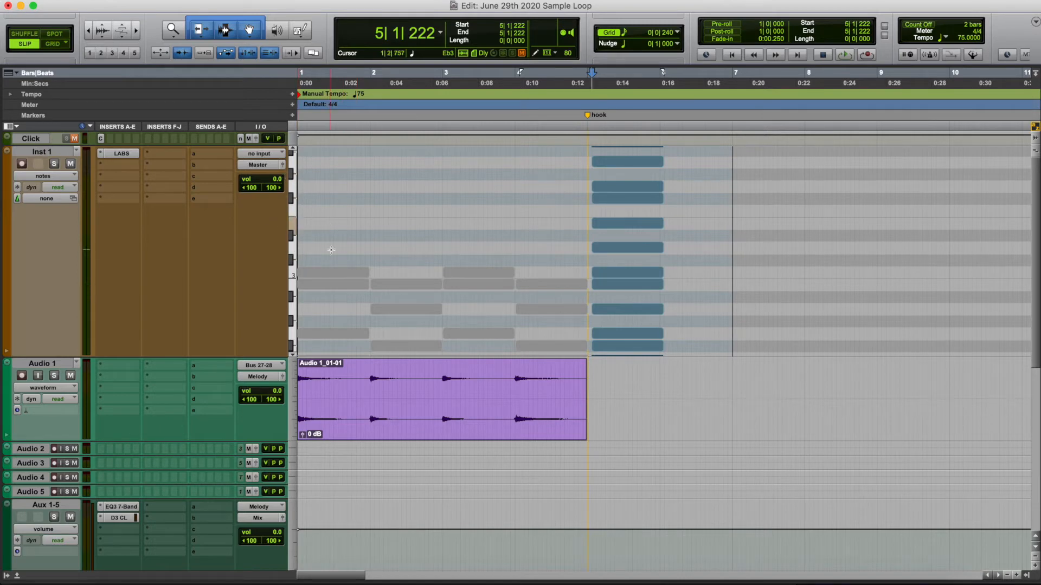
# Step: Play the Audio 1 recording from bar 1 while auditioning possible melody pitches on the Inst 1 piano roll
pyautogui.scroll(3, 297, 246)
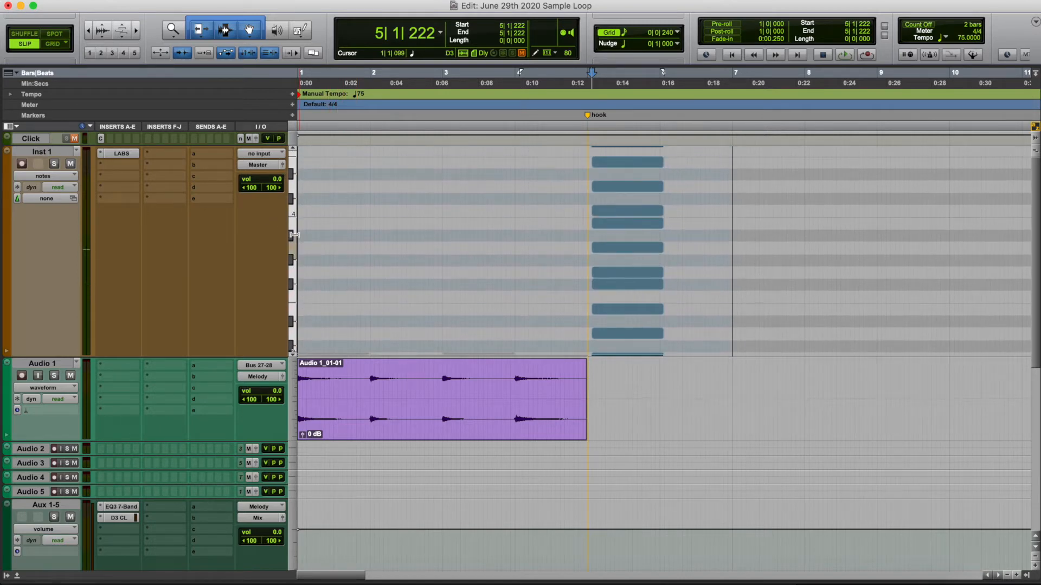
pyautogui.click(292, 225)
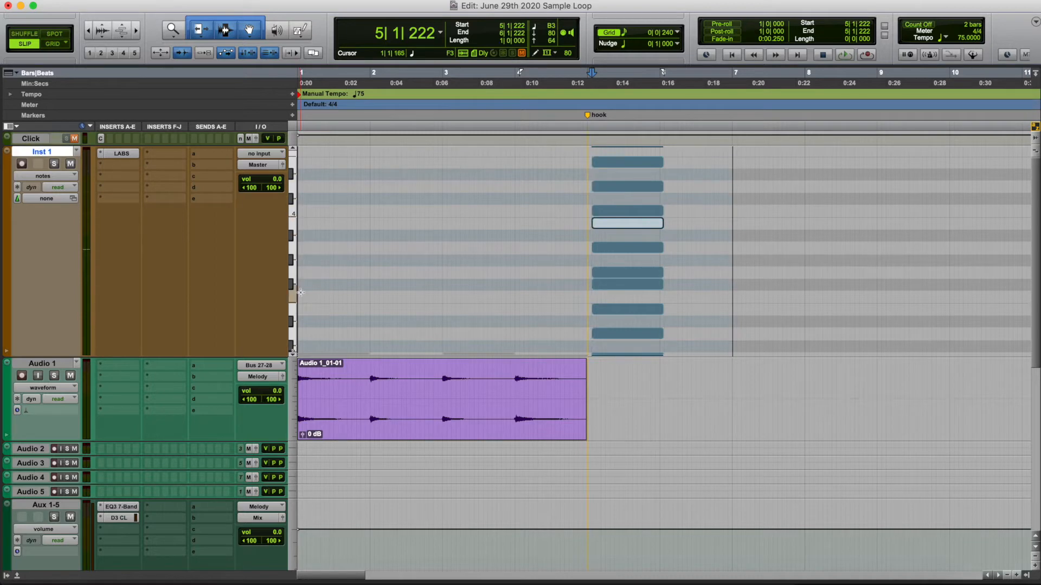
pyautogui.click(479, 417)
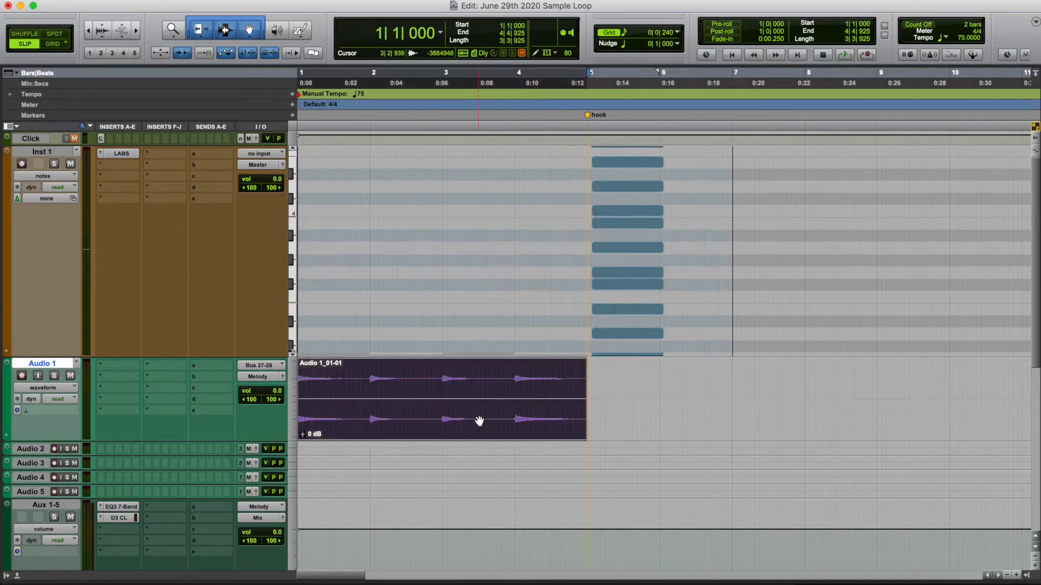
pyautogui.press('space')
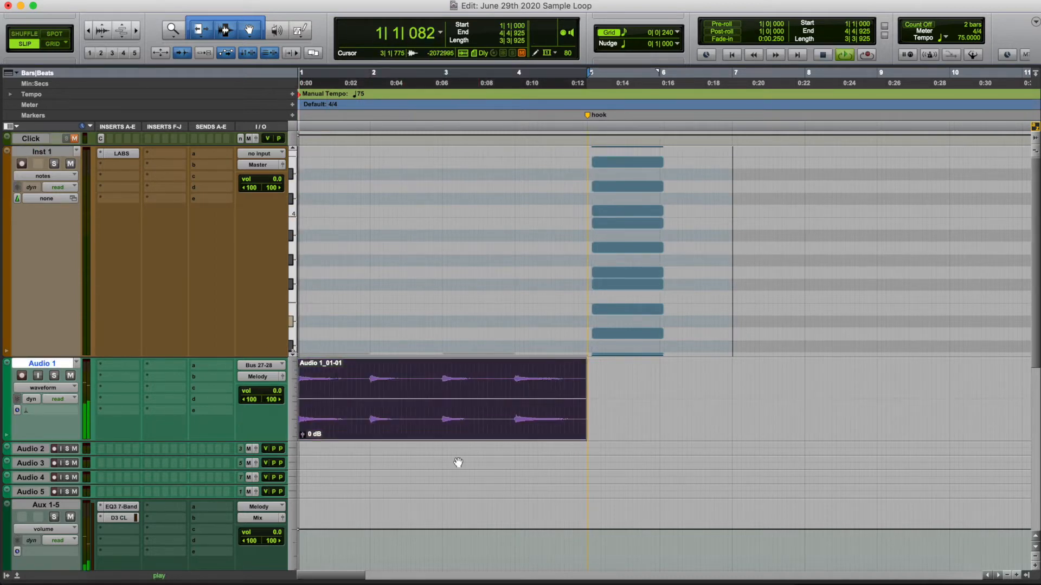
pyautogui.click(290, 250)
pyautogui.click(298, 204)
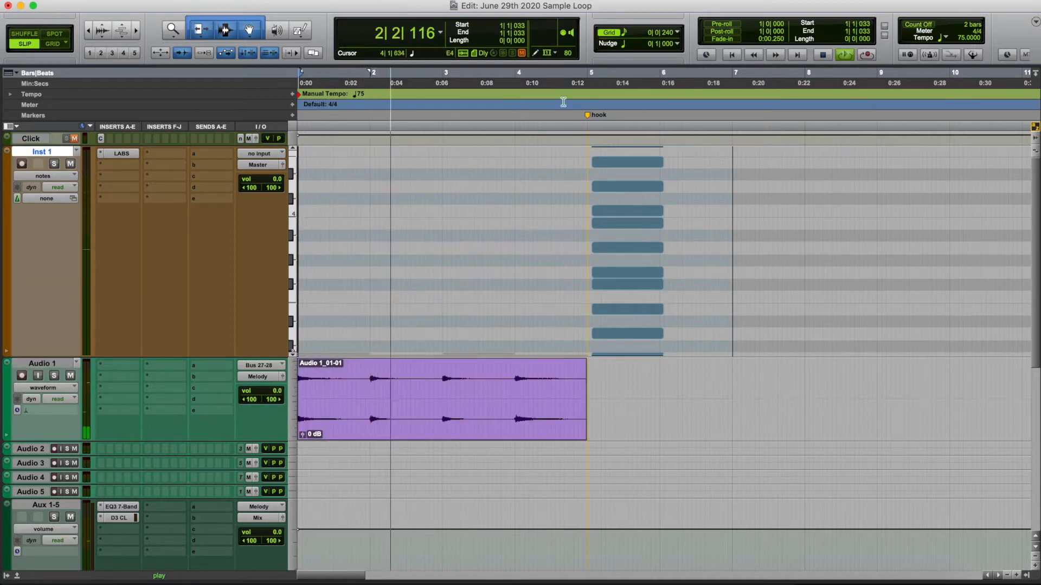
pyautogui.press('space')
# Step: Set the default drawn note duration to 1/8 note and the grid to 1/16 note
pyautogui.click(564, 54)
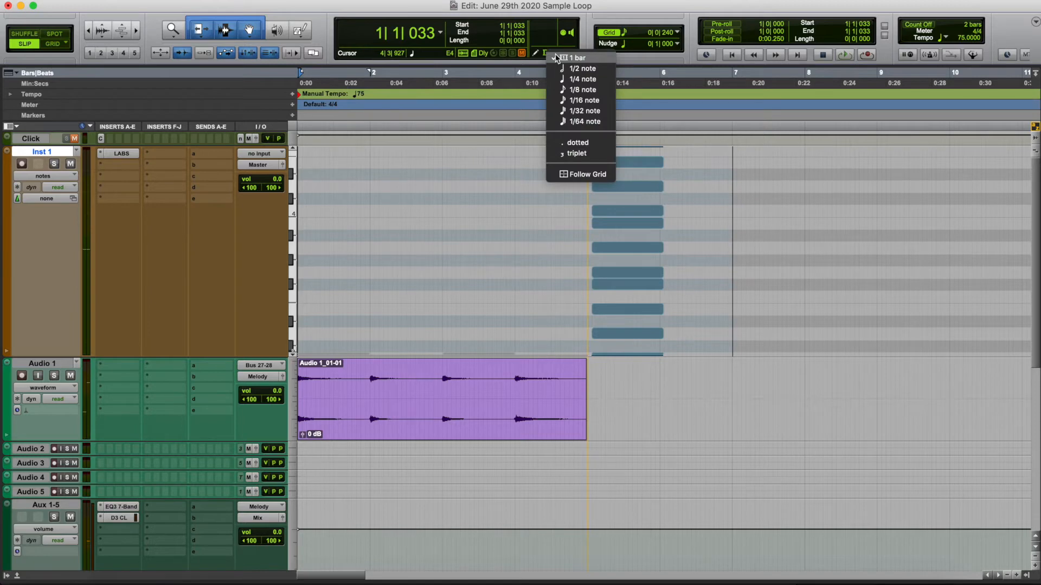
pyautogui.click(583, 90)
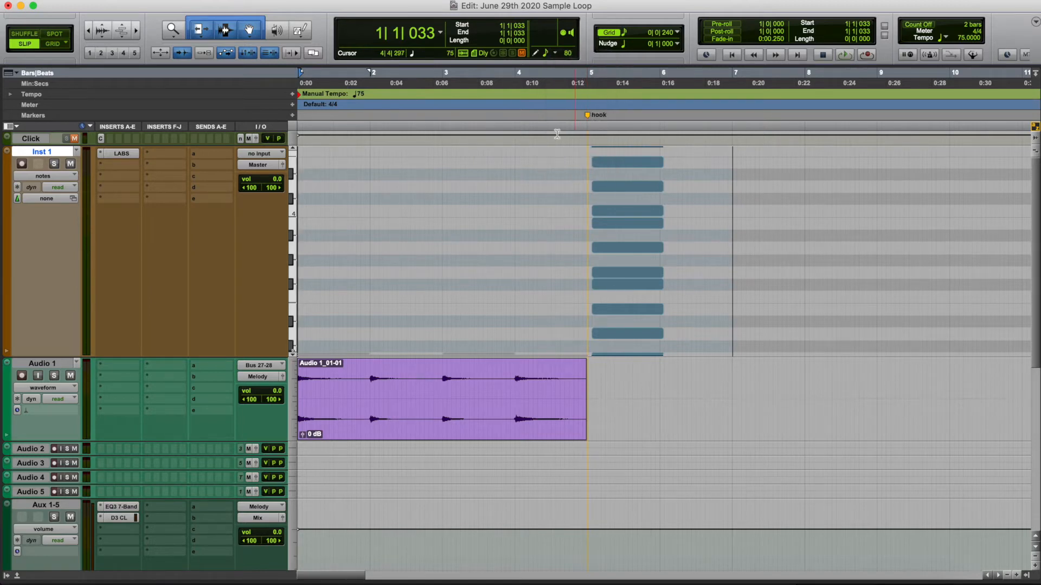
pyautogui.click(624, 34)
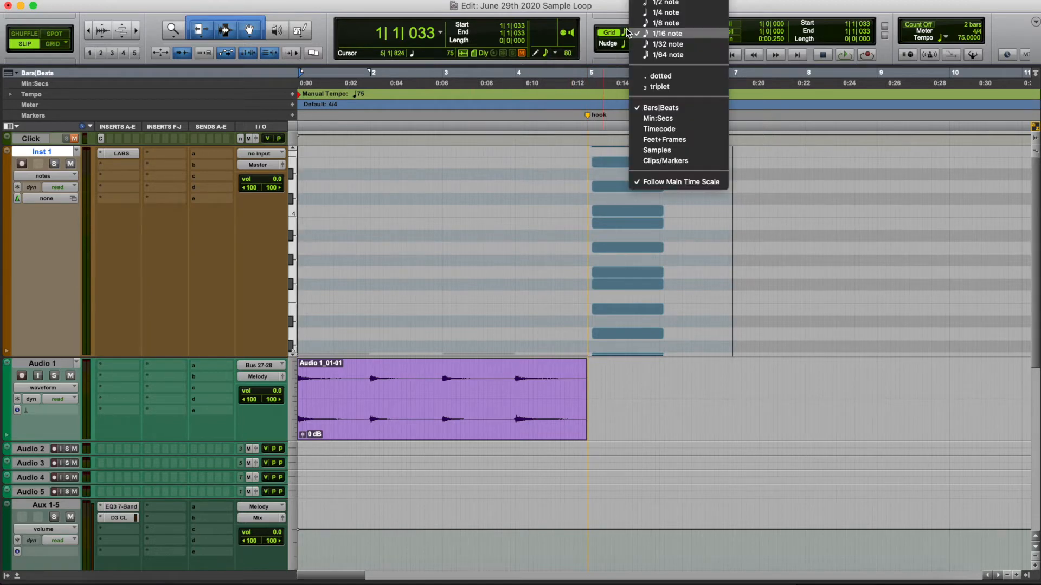
pyautogui.click(664, 34)
pyautogui.press('super+bracketright')
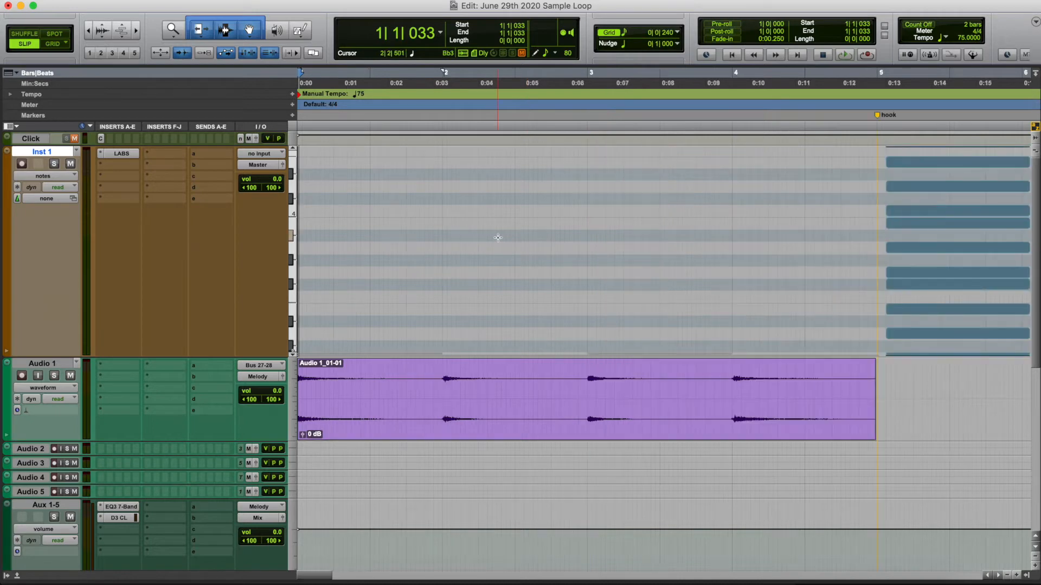
# Step: Loop bars 1 and 2 of the Audio 1 recording while auditioning the A3 pitch on Inst 1
pyautogui.moveTo(587, 369); pyautogui.dragTo(66, 421)
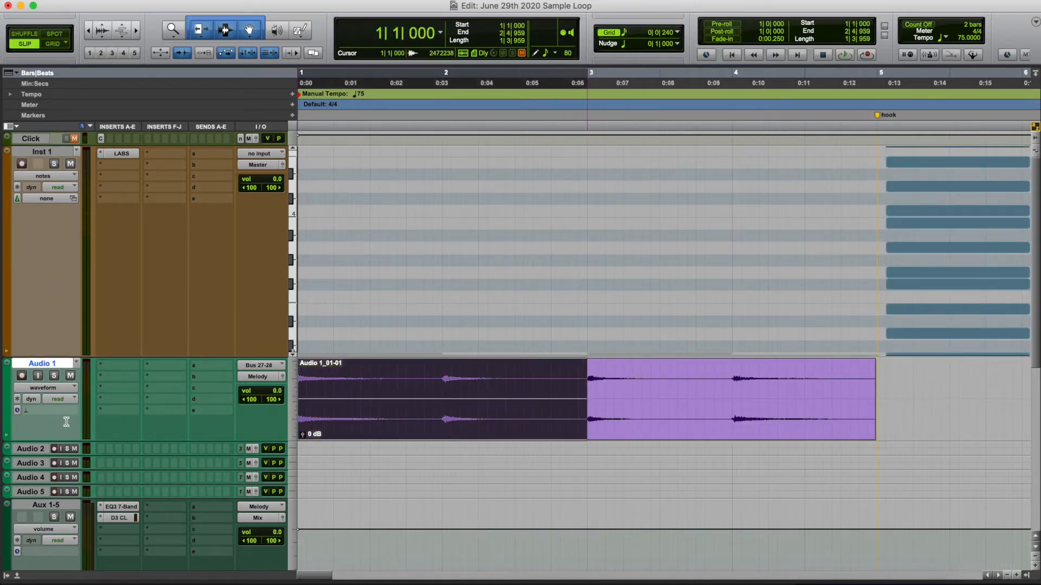
pyautogui.press('space')
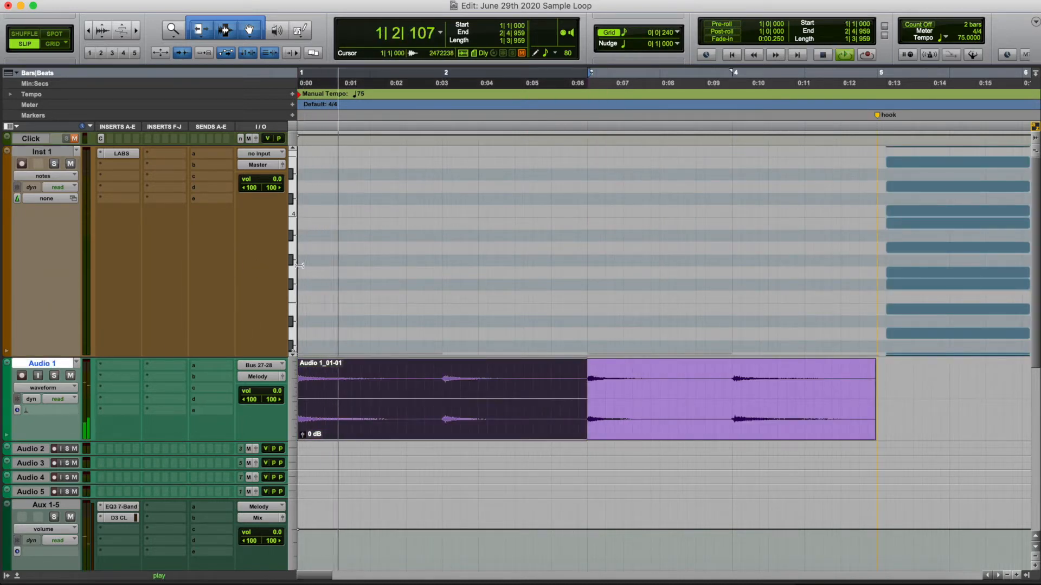
pyautogui.click(292, 249)
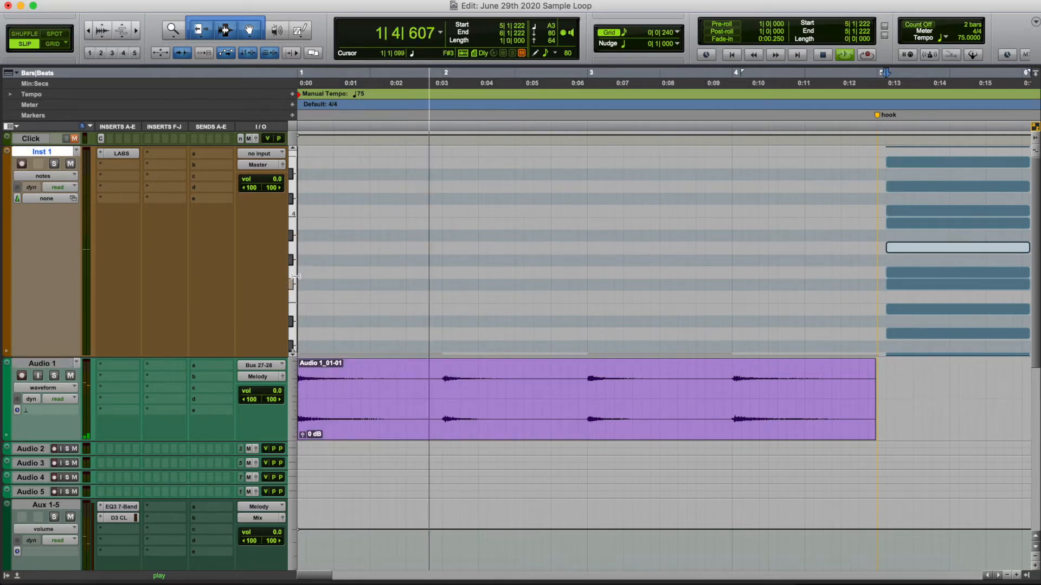
# Step: Try a short G3 melody note near the start of bar 1 on Inst 1, and undo it
pyautogui.doubleClick(303, 272)
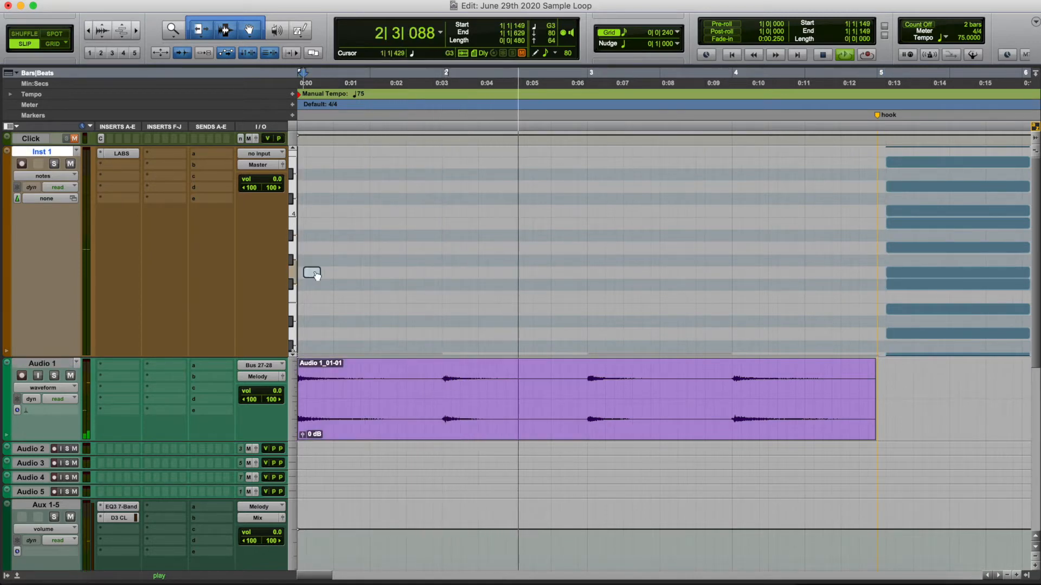
pyautogui.moveTo(309, 276); pyautogui.dragTo(303, 275)
pyautogui.press('super+z')
pyautogui.press('super+z')
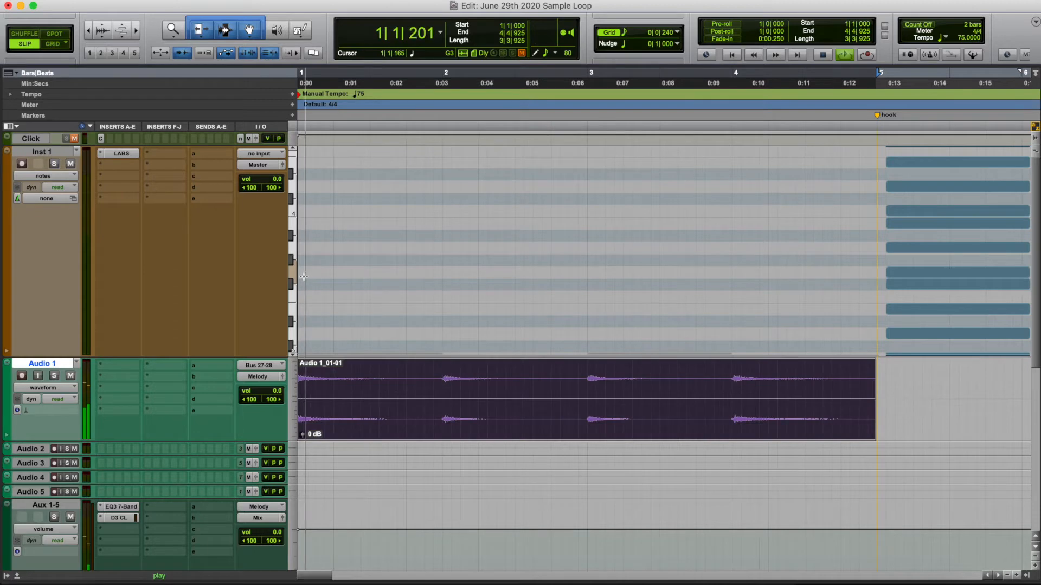
# Step: Add an F#3 melody note at the start of bar 1 on Inst 1 and lengthen it to about 0|1|510
pyautogui.doubleClick(307, 273)
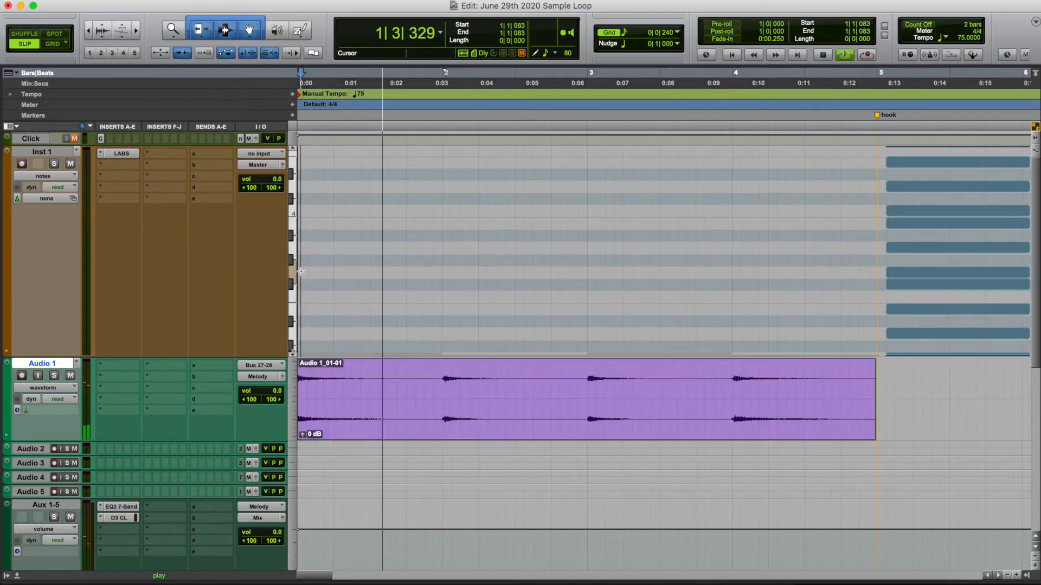
pyautogui.moveTo(311, 273)
pyautogui.mouseDown()
pyautogui.moveTo(305, 313)
pyautogui.moveTo(305, 287)
pyautogui.mouseUp()
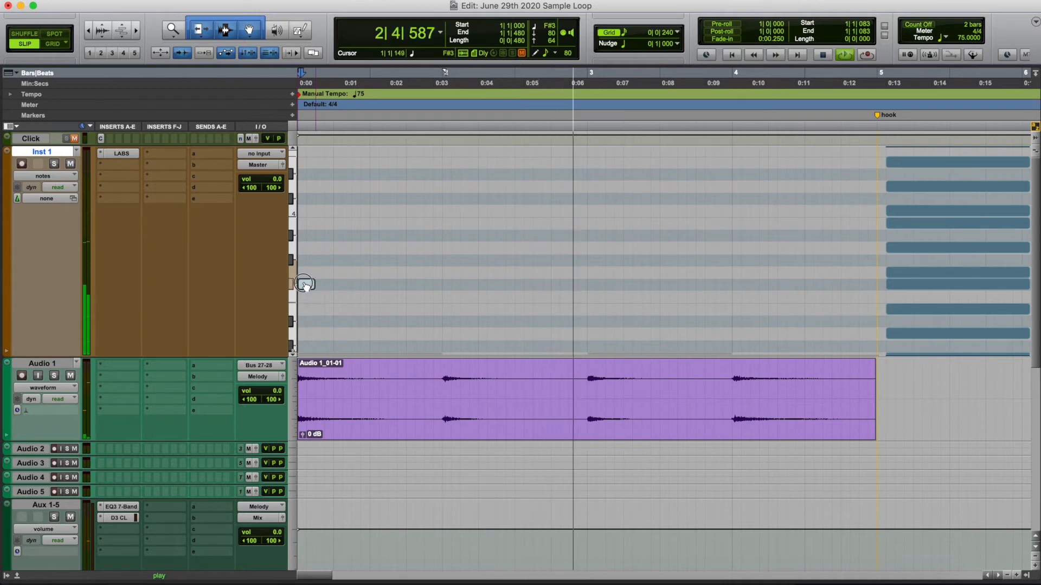
pyautogui.moveTo(315, 285); pyautogui.dragTo(353, 285)
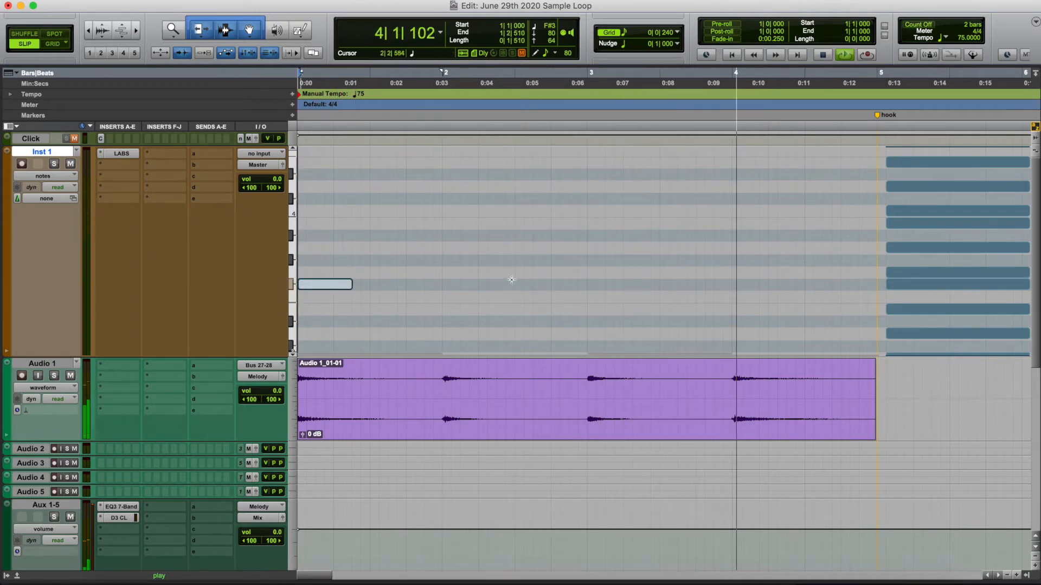
# Step: Try a short F#3 note at the start of bar 3 on Inst 1, and delete it
pyautogui.click(590, 285)
pyautogui.press('space')
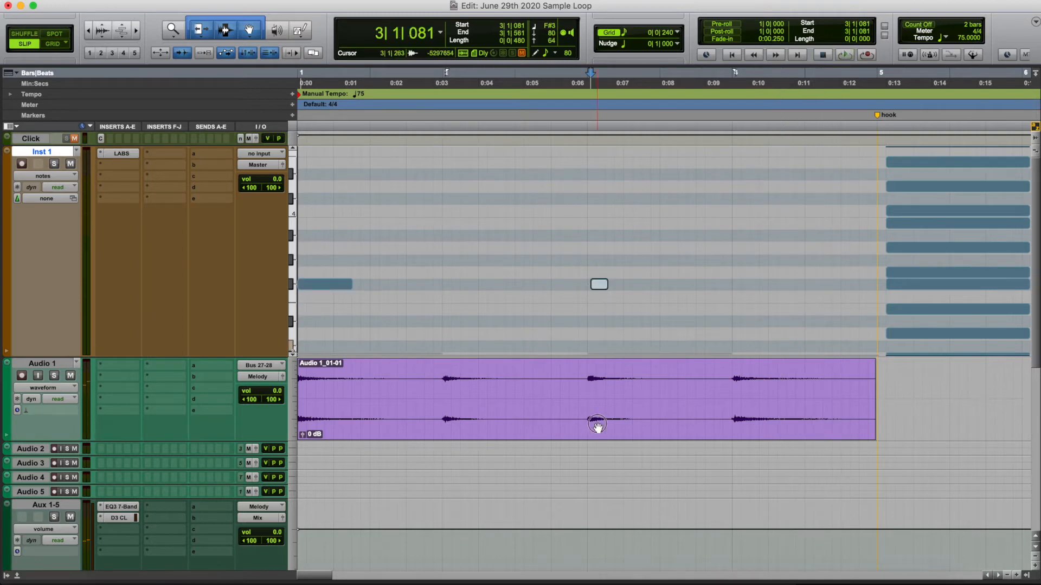
pyautogui.click(600, 425)
pyautogui.click(600, 293)
pyautogui.click(601, 287)
pyautogui.press('Delete')
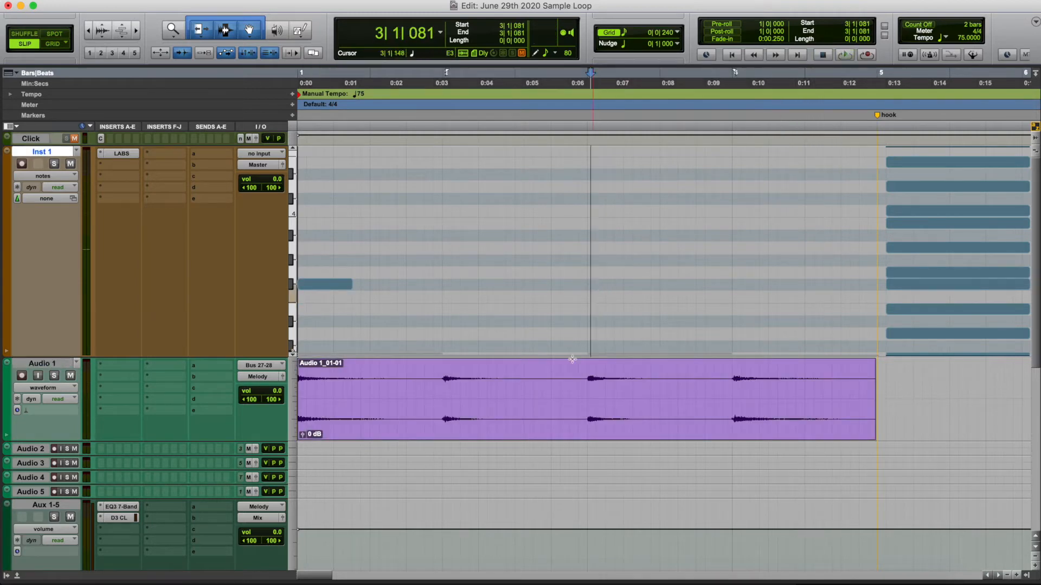
# Step: Loop bars 1 and 2 of Audio 1 and draw melody notes above the muted chords across bars 1 to 4 on Inst 1
pyautogui.moveTo(589, 370); pyautogui.dragTo(10, 455)
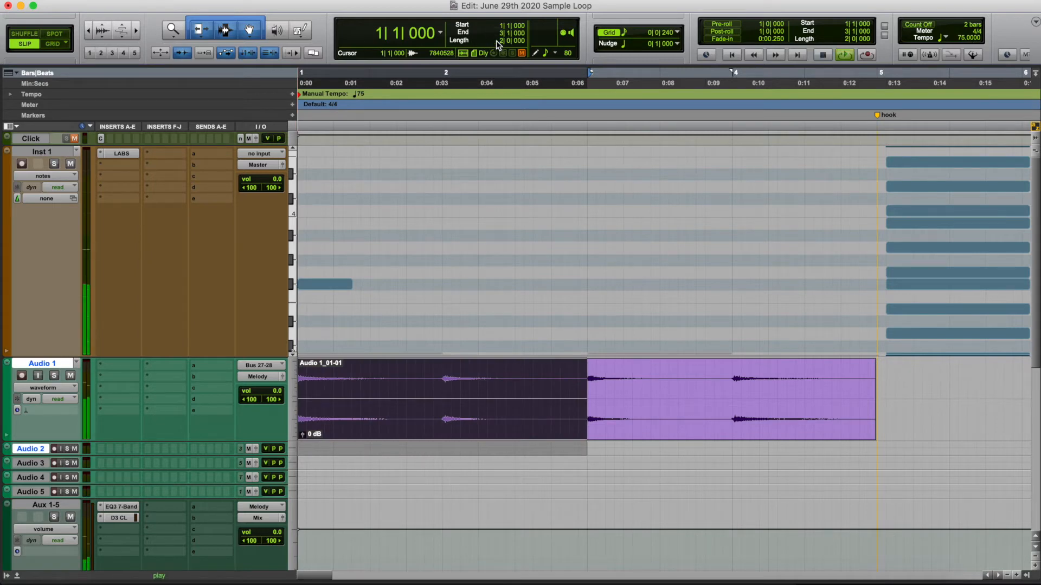
pyautogui.press('space')
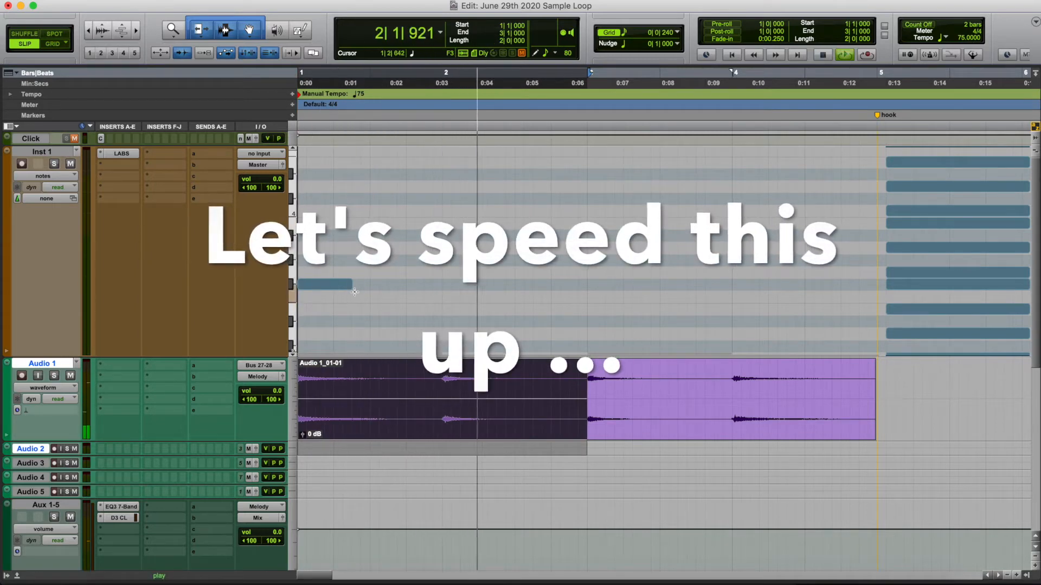
pyautogui.moveTo(325, 284); pyautogui.dragTo(326, 309)
pyautogui.moveTo(381, 278); pyautogui.dragTo(427, 273)
pyautogui.click(293, 355)
# Step: Unmute the chord notes in bars 1 to 4 on Inst 1 and reduce the track's height
pyautogui.moveTo(399, 236); pyautogui.dragTo(398, 297)
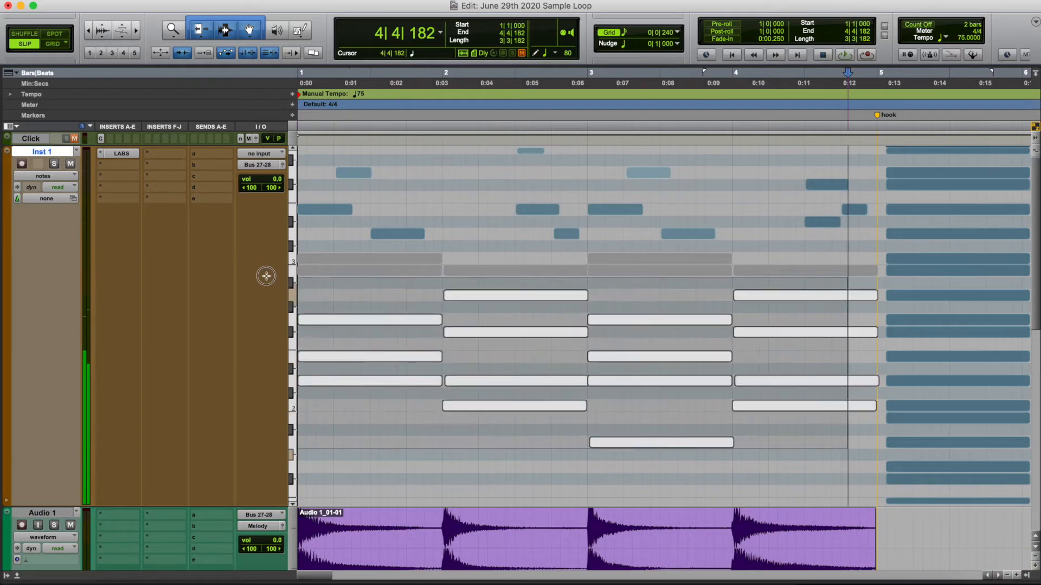
pyautogui.moveTo(266, 276); pyautogui.dragTo(261, 260)
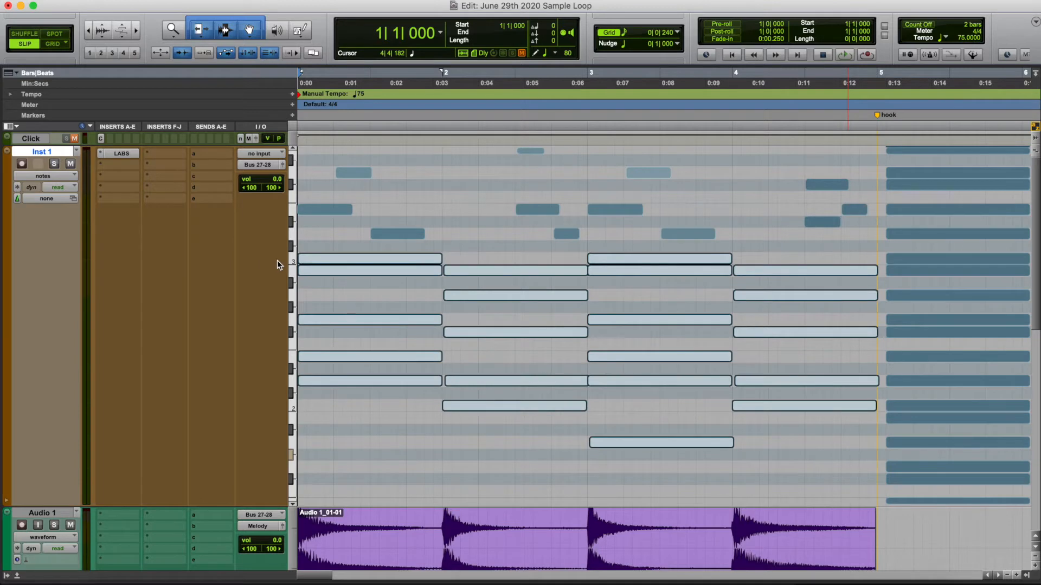
pyautogui.moveTo(1036, 154); pyautogui.dragTo(1036, 174)
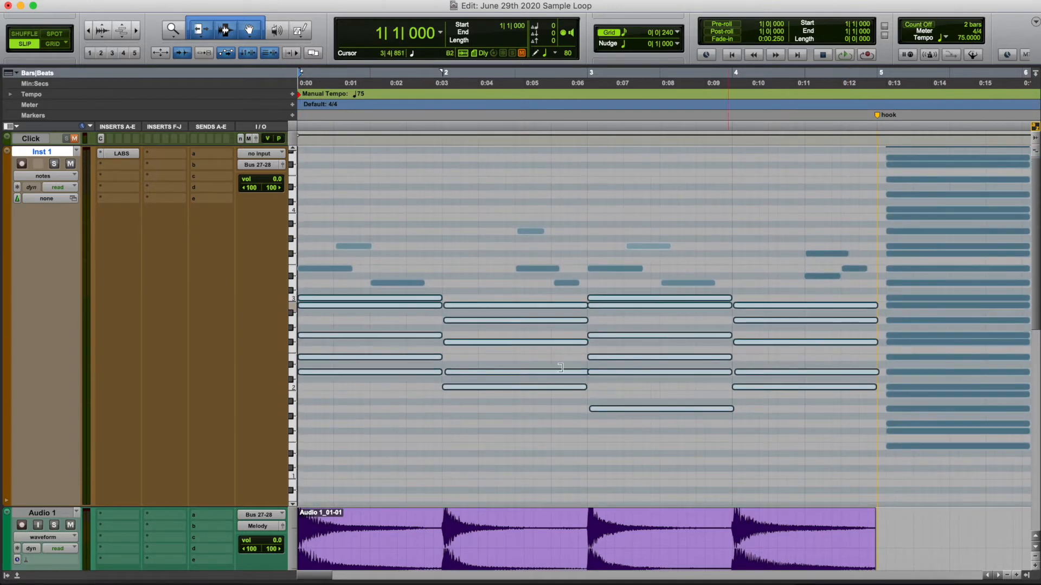
pyautogui.moveTo(227, 507); pyautogui.dragTo(221, 297)
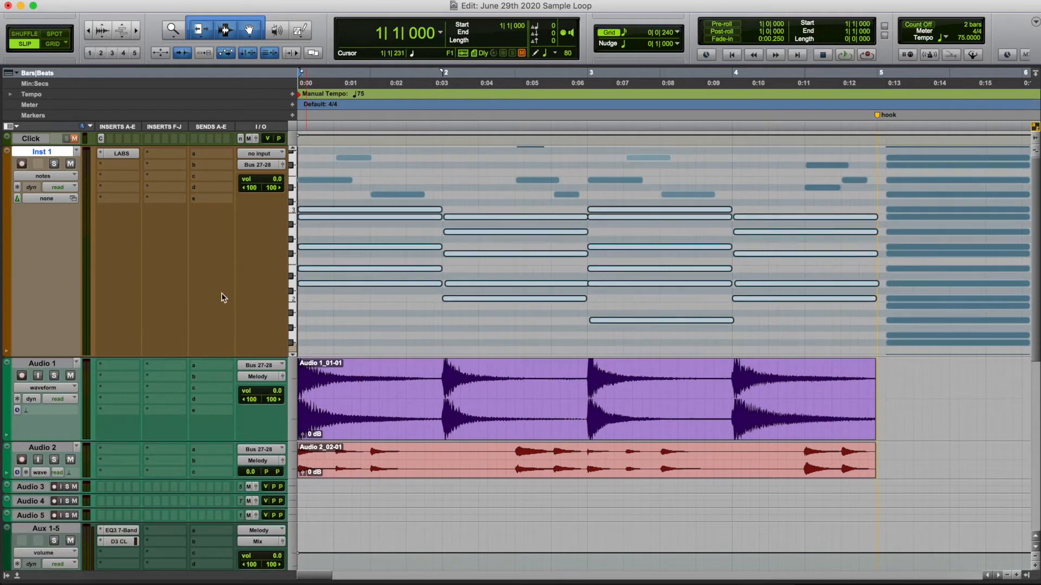
# Step: Open the LABS instrument on Inst 1 and route the track's output to Master
pyautogui.click(129, 154)
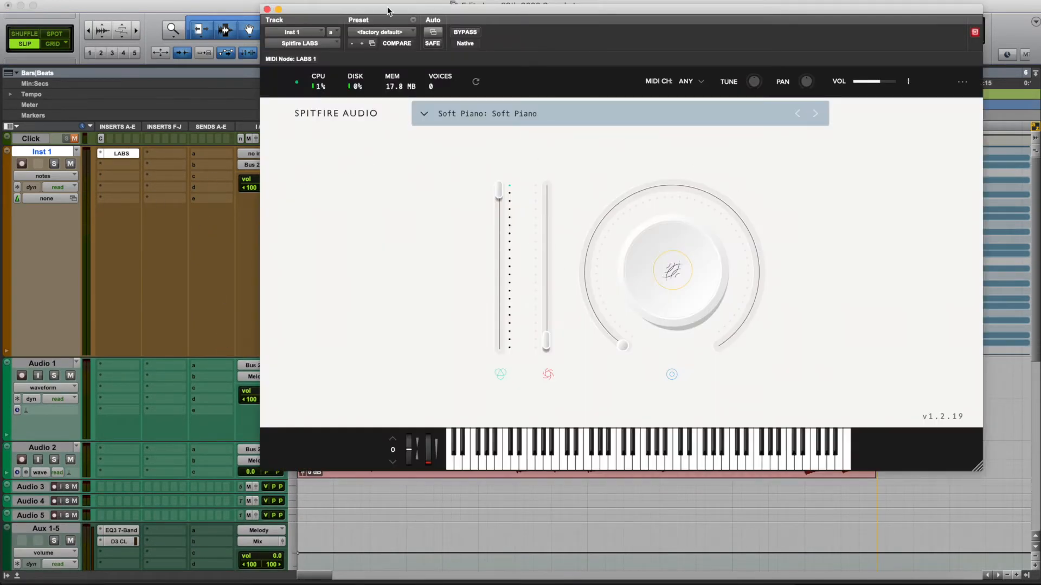
pyautogui.click(249, 165)
pyautogui.moveTo(282, 166)
pyautogui.click(325, 169)
pyautogui.moveTo(325, 17); pyautogui.dragTo(520, 27)
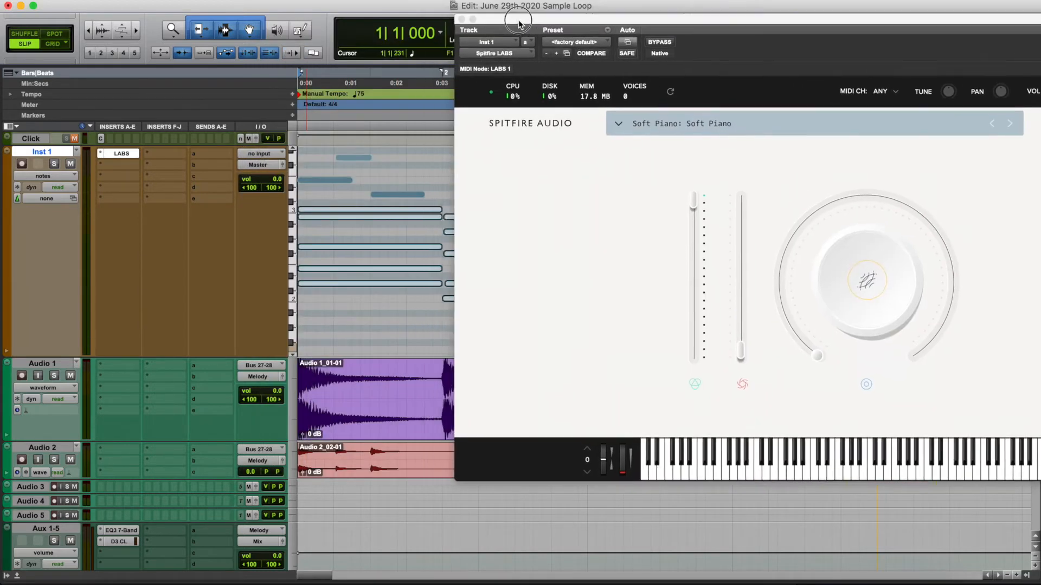
# Step: Play the four-bar Audio 1 clip selection and step the LABS preset through Strings: Ensemble to Strings: Long
pyautogui.click(403, 416)
pyautogui.press('space')
pyautogui.moveTo(721, 23); pyautogui.dragTo(451, 32)
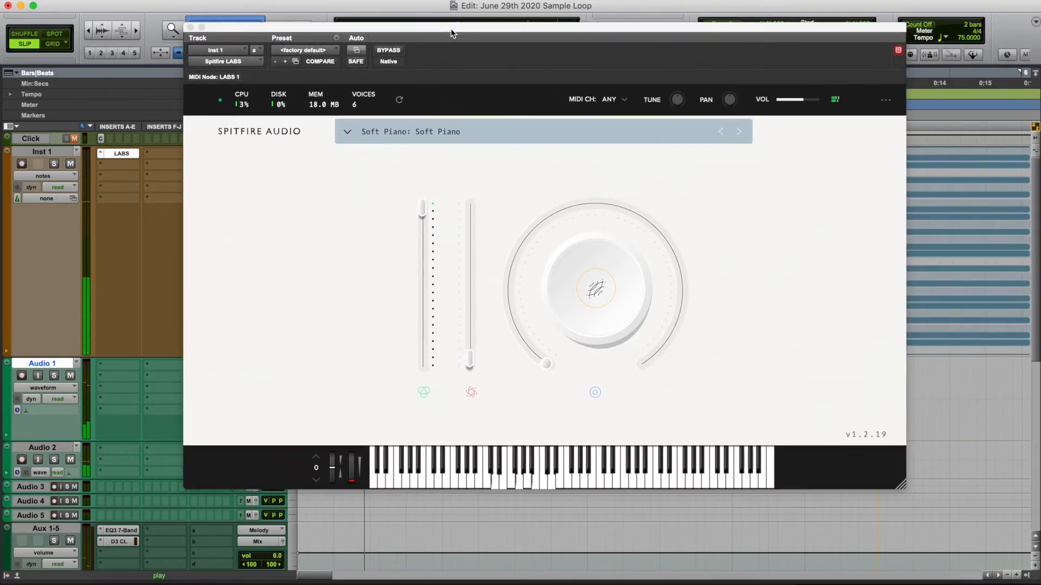
pyautogui.click(738, 131)
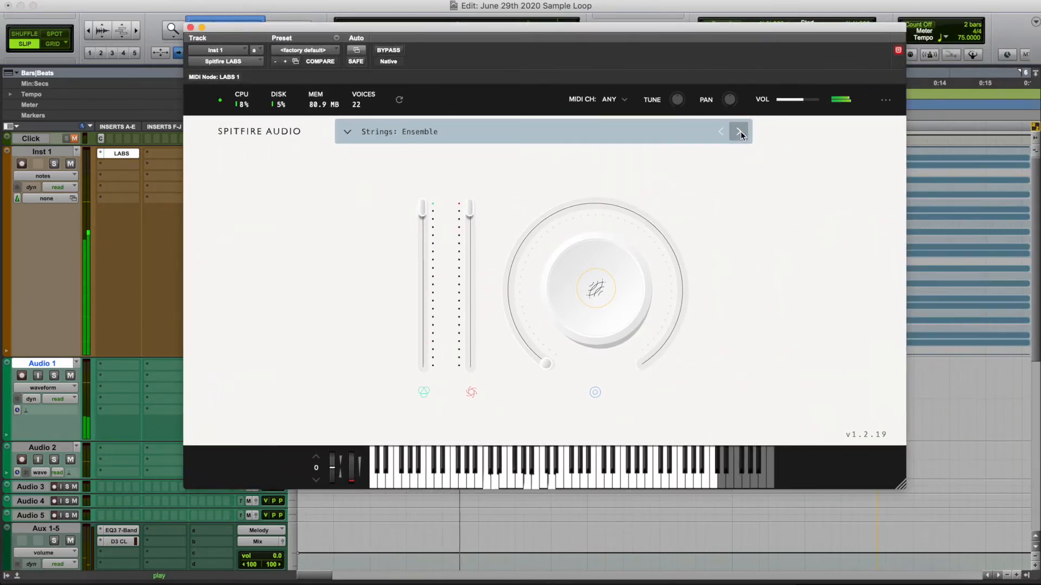
pyautogui.click(740, 133)
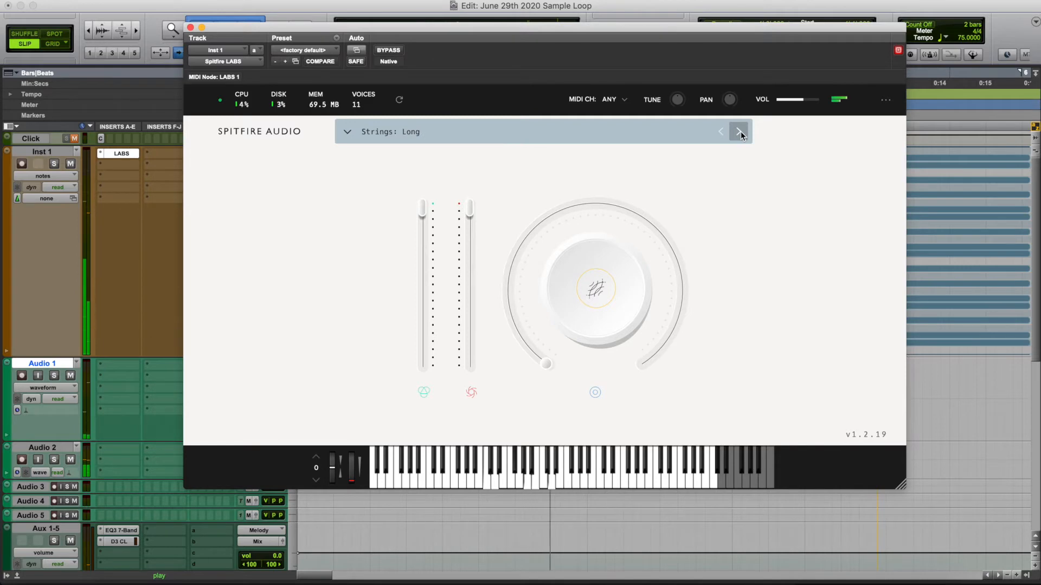
# Step: Try Strings: Long with Release slightly above half, Reverb slightly below half and the red slider lowered to about a third
pyautogui.click(594, 292)
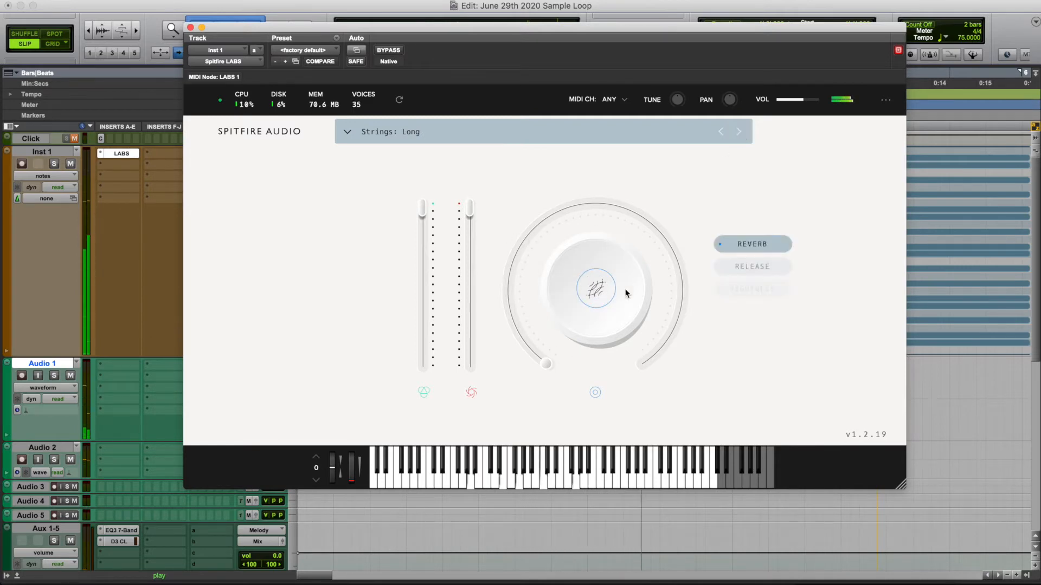
pyautogui.click(759, 265)
pyautogui.moveTo(596, 202)
pyautogui.mouseDown()
pyautogui.moveTo(586, 209)
pyautogui.moveTo(616, 205)
pyautogui.mouseUp()
pyautogui.click(757, 205)
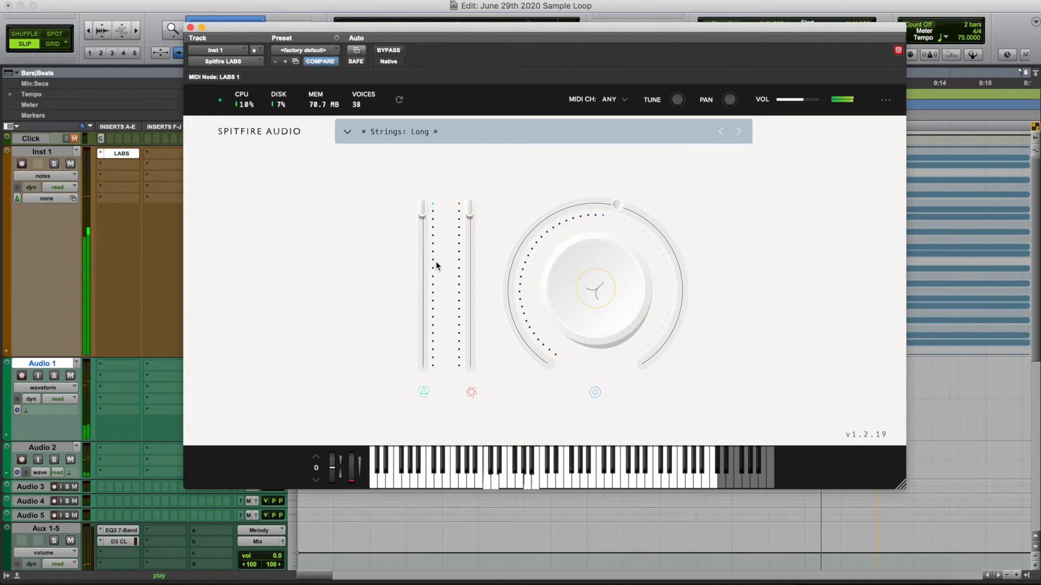
pyautogui.click(592, 288)
pyautogui.click(752, 244)
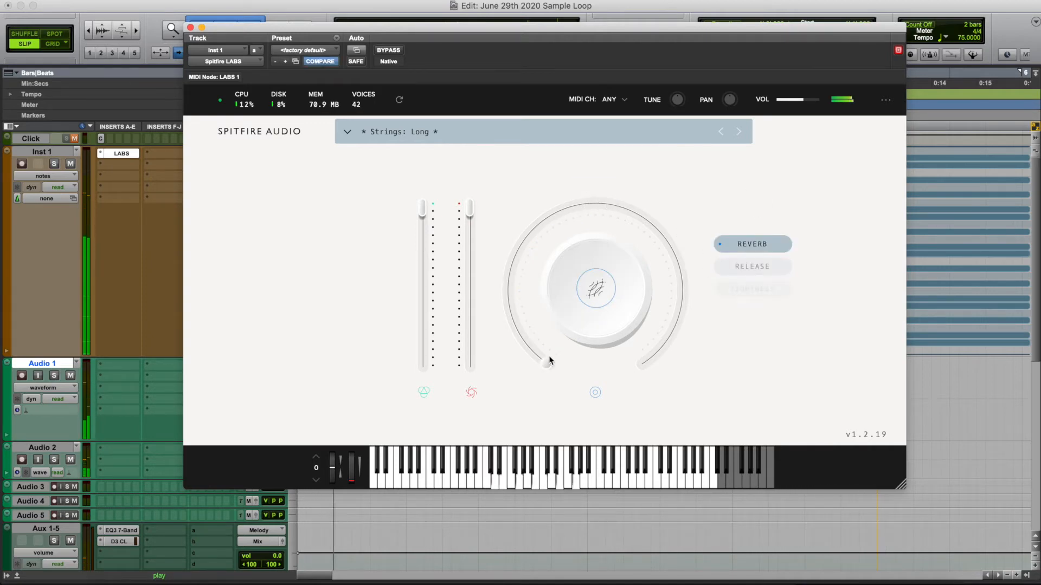
pyautogui.moveTo(548, 357); pyautogui.dragTo(534, 217)
pyautogui.moveTo(469, 207); pyautogui.dragTo(470, 320)
# Step: Switch LABS to Strings: Short, set the red slider to about 66% and the large dial to about half, and stop playback
pyautogui.click(742, 135)
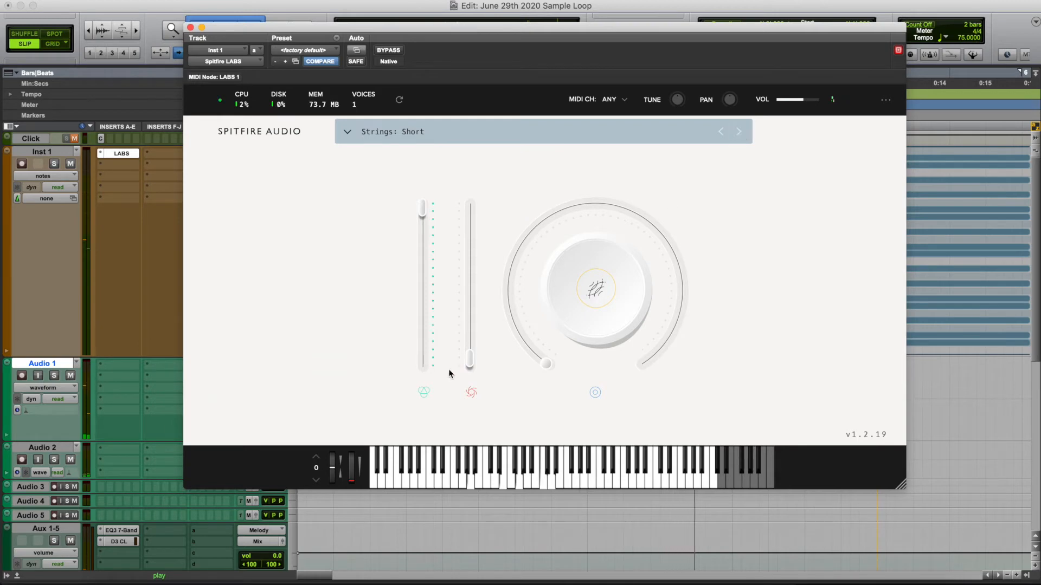
pyautogui.moveTo(475, 350); pyautogui.dragTo(471, 260)
pyautogui.moveTo(544, 359); pyautogui.dragTo(596, 204)
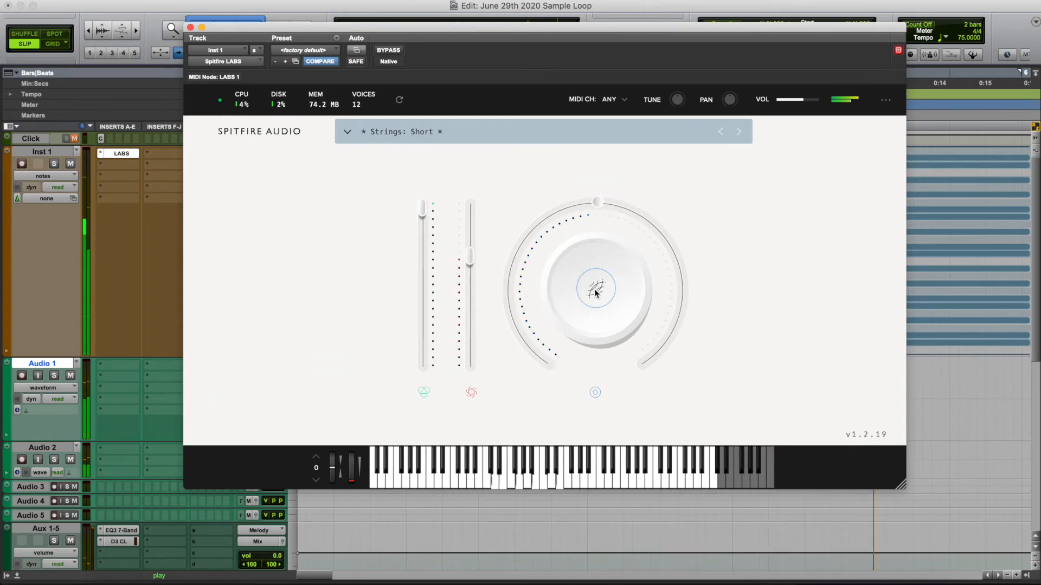
pyautogui.moveTo(595, 292)
pyautogui.moveTo(472, 264)
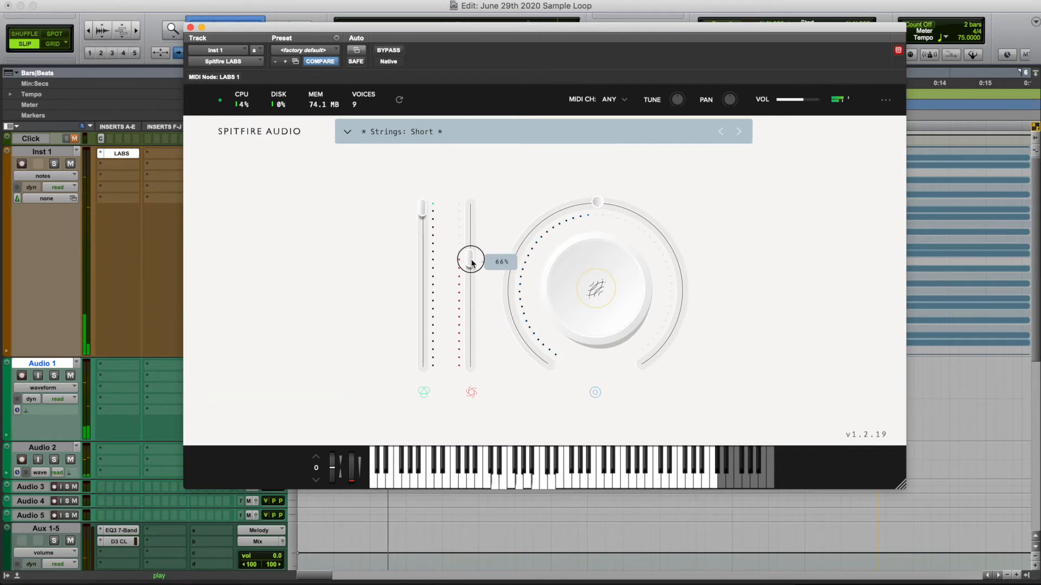
pyautogui.click(190, 27)
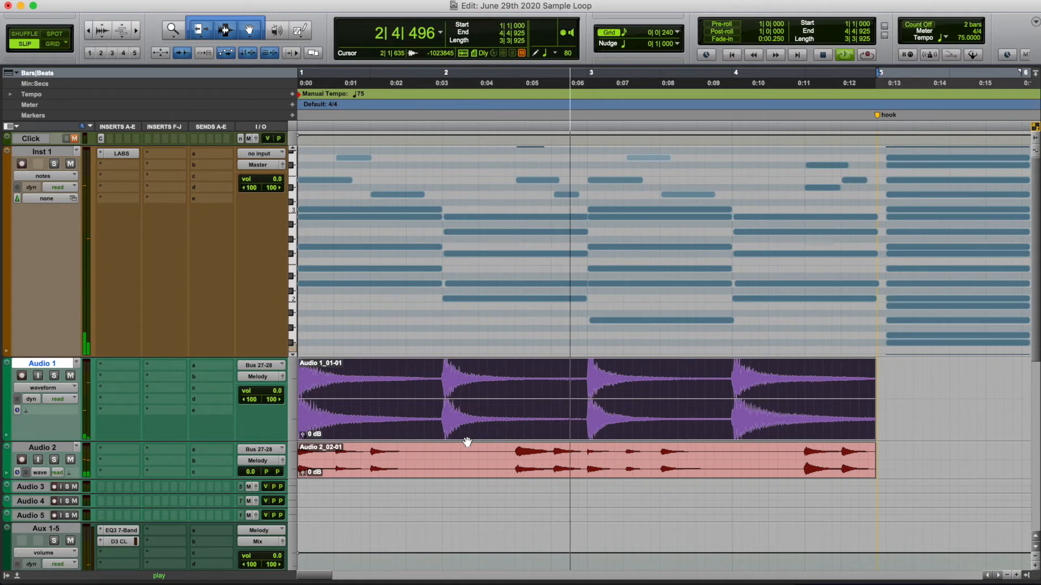
pyautogui.press('space')
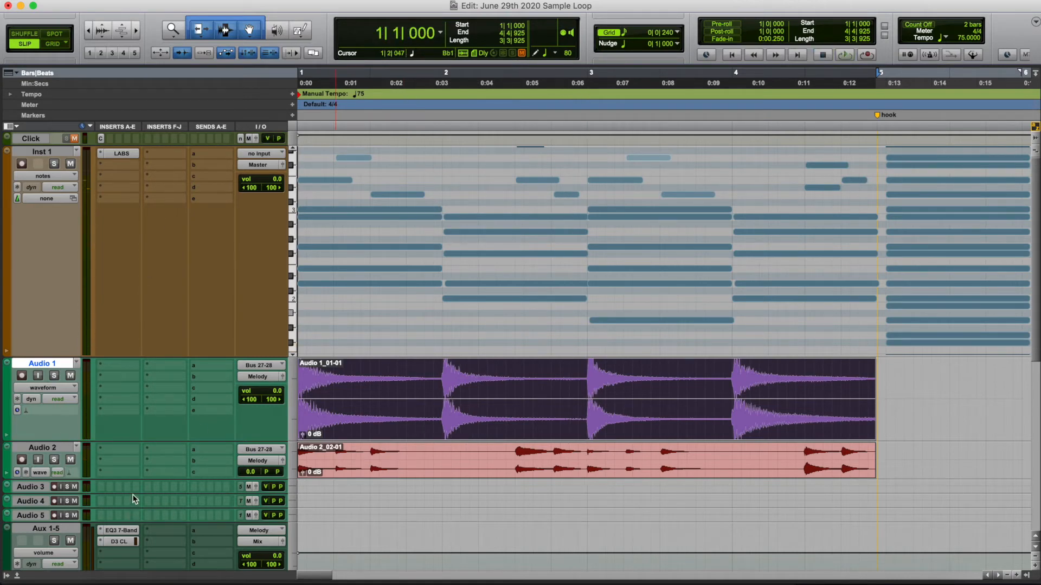
# Step: Enlarge the Audio 3 track, set its input to Bus 27-28 and record-enable it
pyautogui.moveTo(132, 493); pyautogui.dragTo(132, 542)
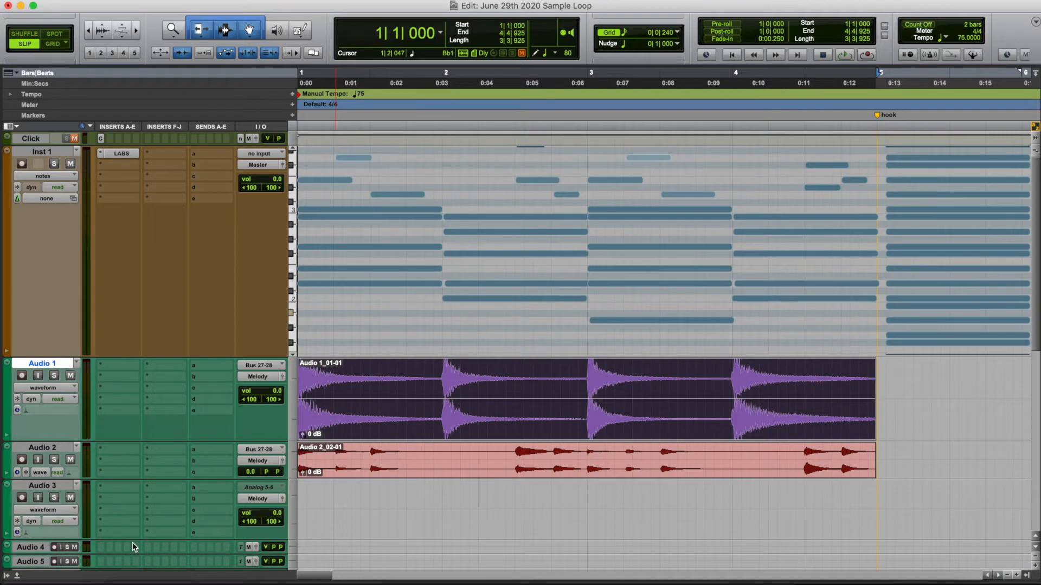
pyautogui.click(271, 490)
pyautogui.moveTo(282, 523)
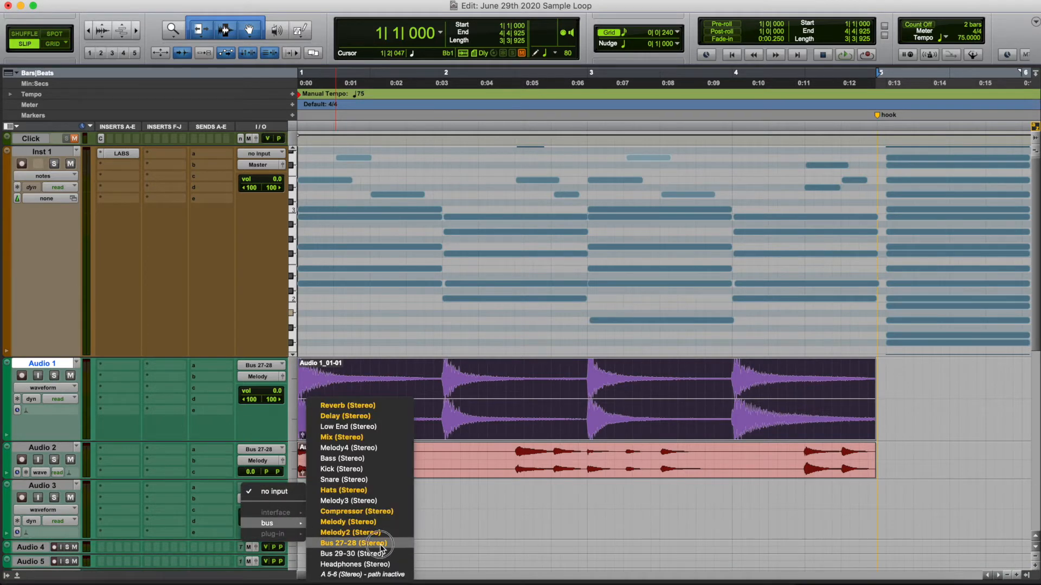
pyautogui.click(362, 575)
pyautogui.click(278, 499)
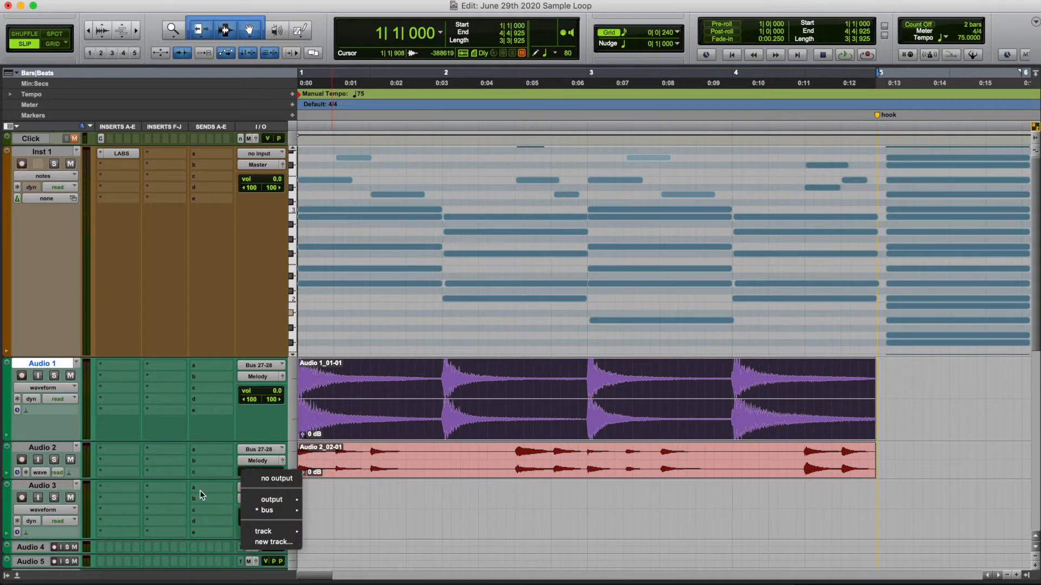
pyautogui.click(68, 505)
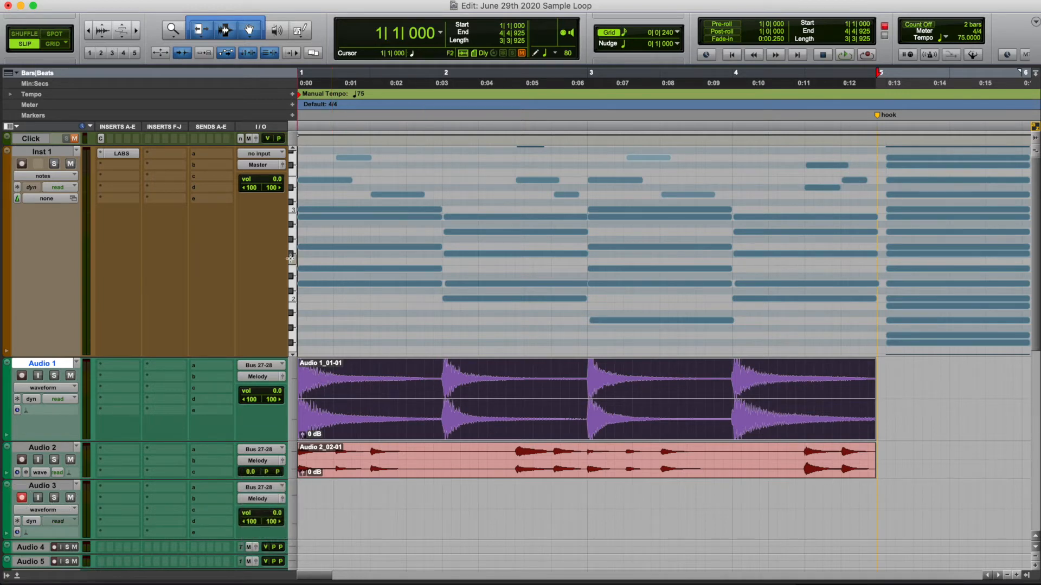
# Step: Try recording the strings part onto Audio 3 from bar 1
pyautogui.click(866, 56)
pyautogui.press('space')
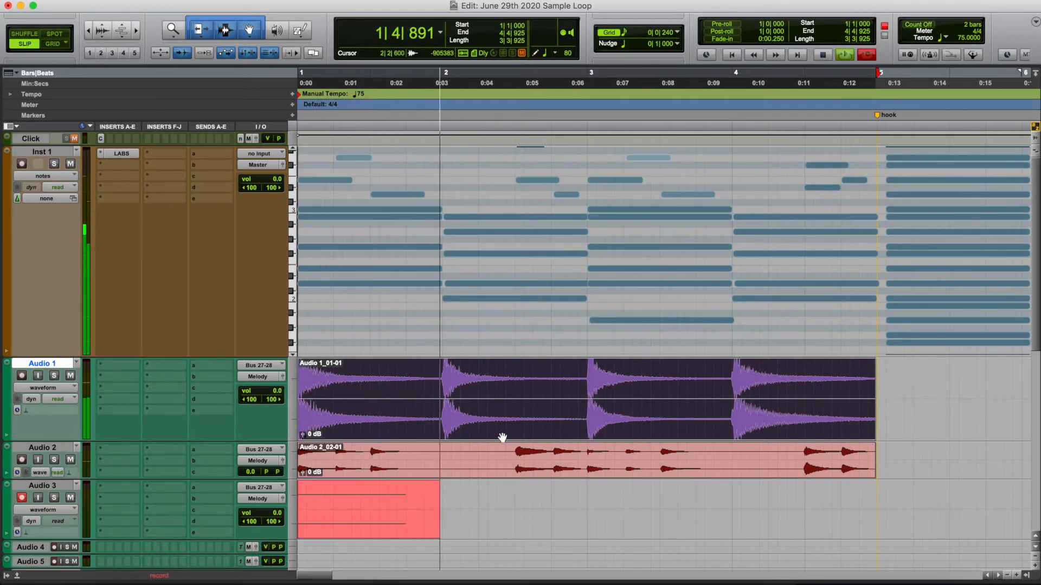
pyautogui.press('space')
# Step: Route Inst 1's output to Bus 27-28 and record the strings part onto Audio 3 across bars 1 to 4
pyautogui.click(259, 165)
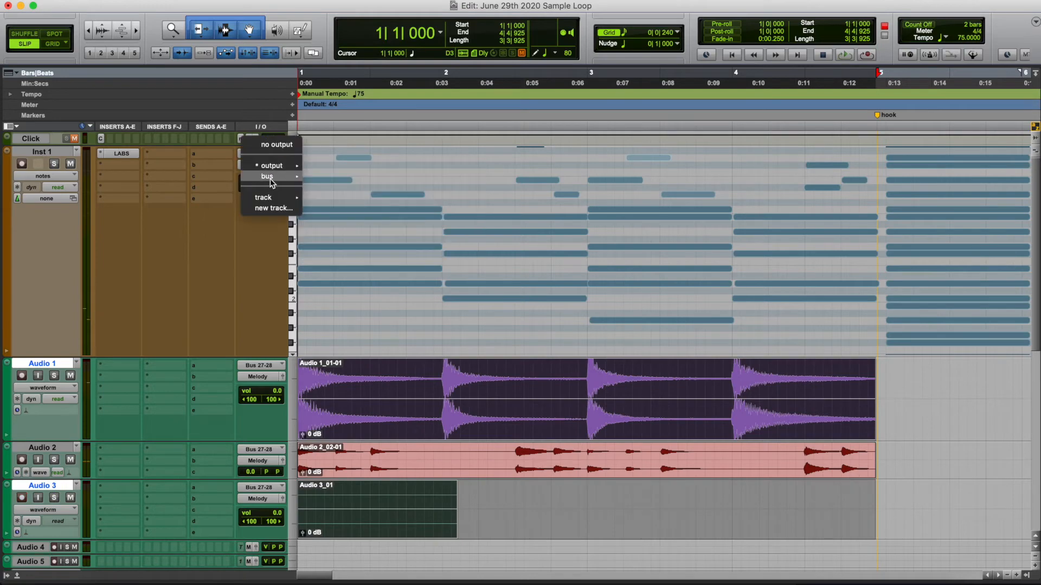
pyautogui.moveTo(271, 179)
pyautogui.click(381, 488)
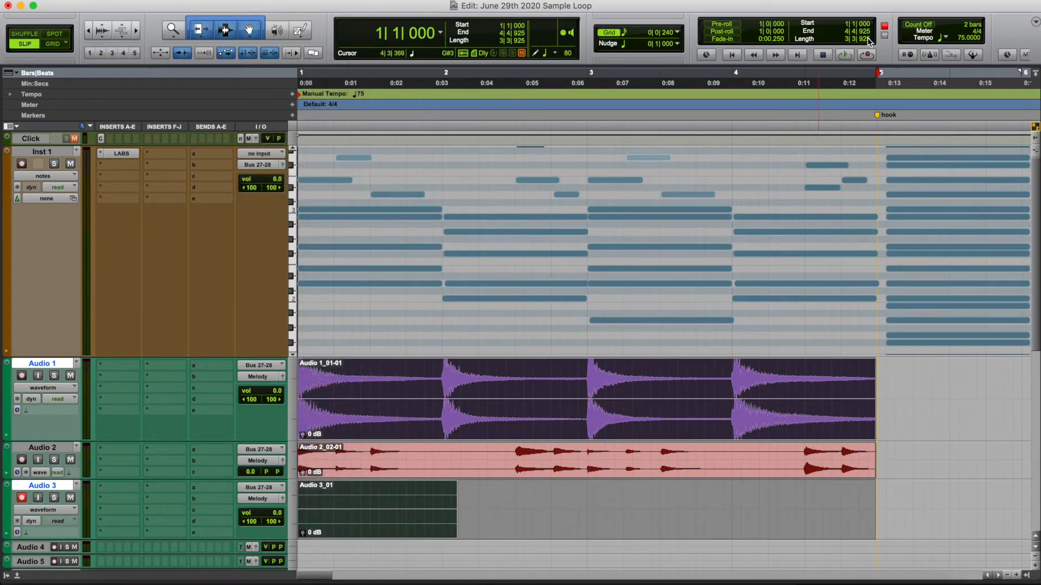
pyautogui.press('super+space')
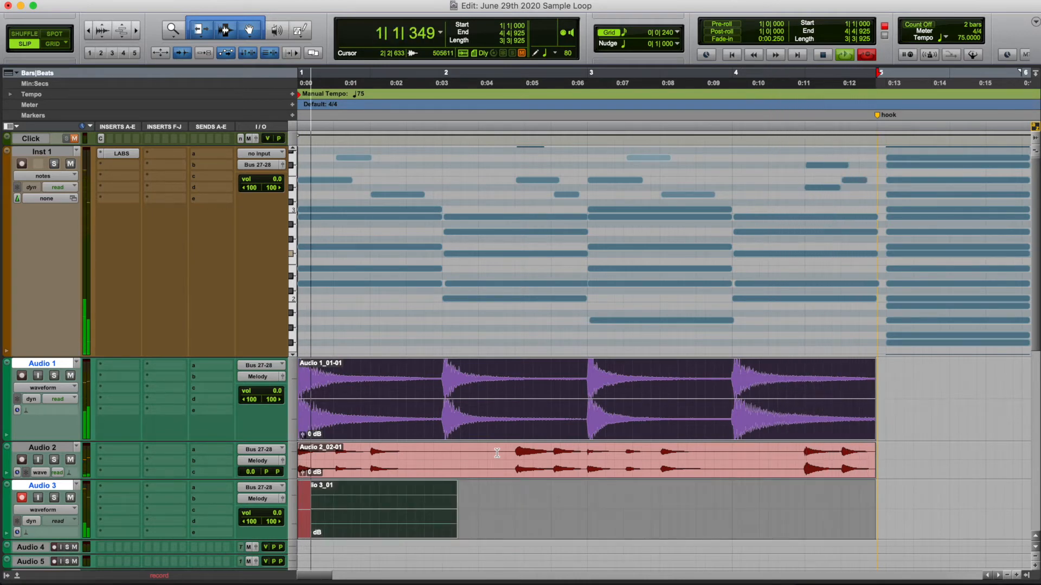
pyautogui.press('space')
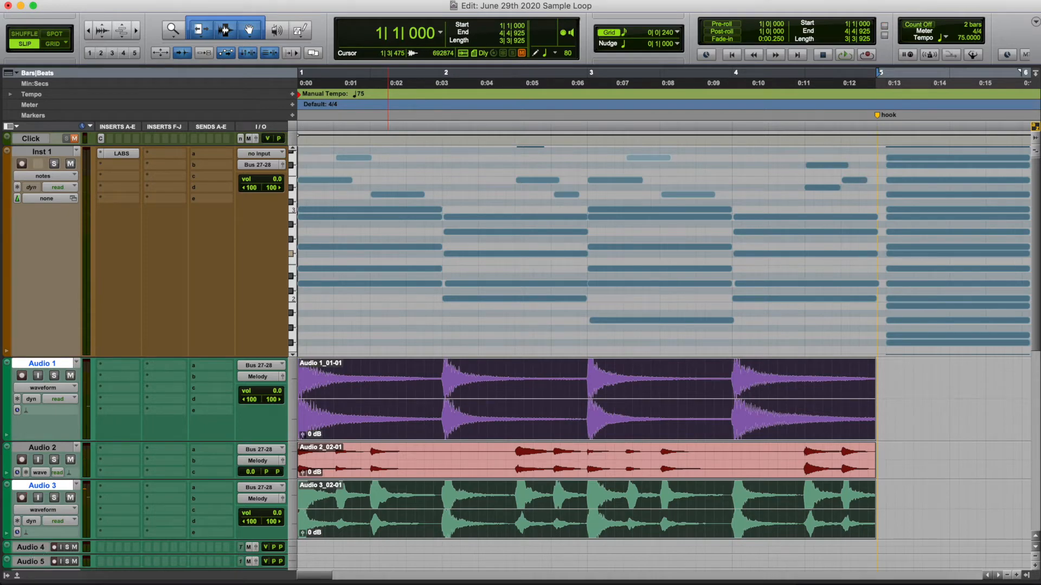
# Step: Increase the height of the Audio 4 track
pyautogui.moveTo(39, 554); pyautogui.dragTo(39, 569)
pyautogui.scroll(-6, 396, 516)
pyautogui.scroll(2, 398, 516)
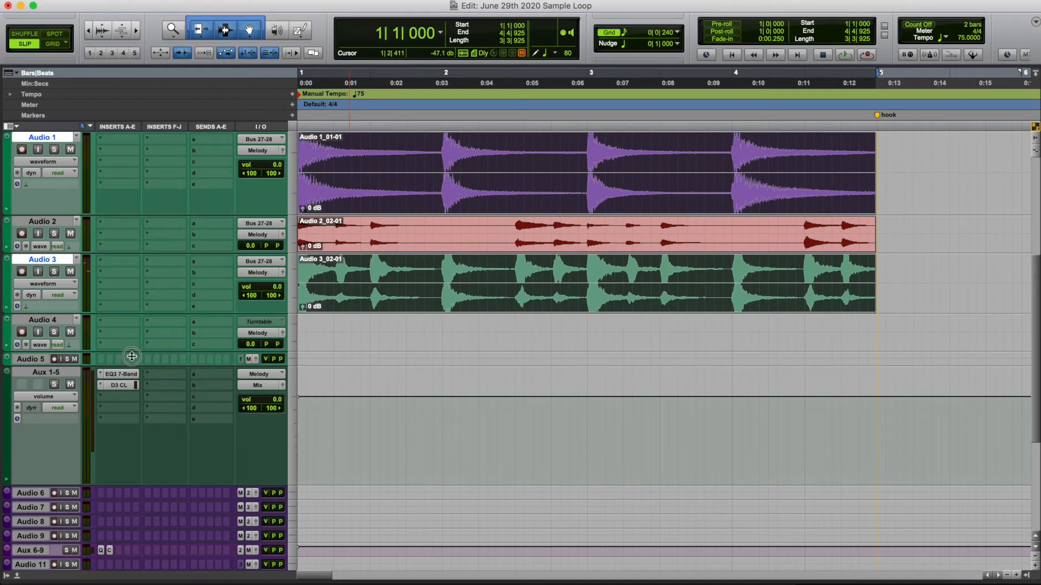
pyautogui.scroll(4, 372, 260)
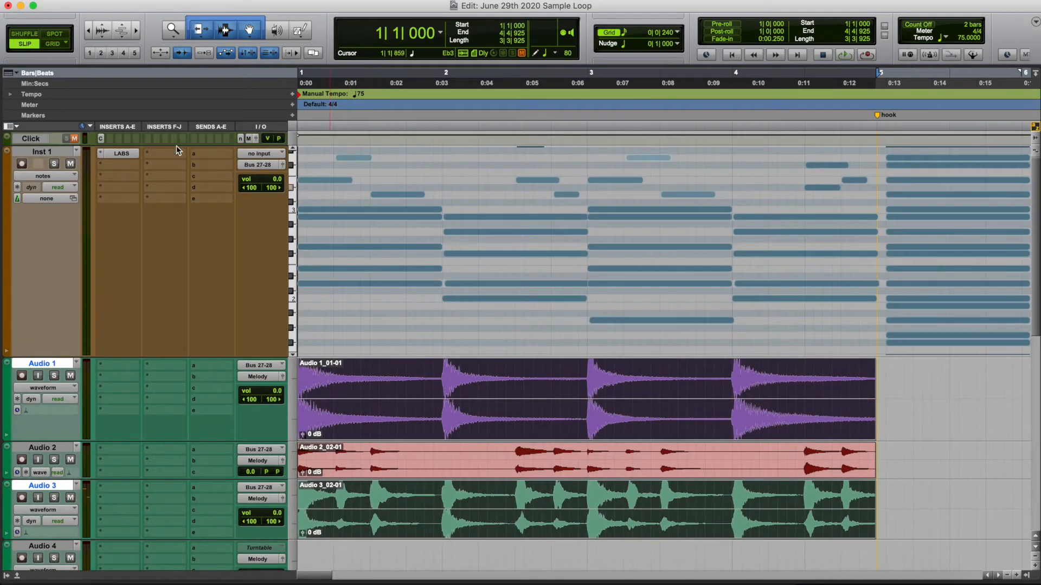
# Step: Play the loop and switch LABS on Inst 1 to Electric Piano: Chorus
pyautogui.press('space')
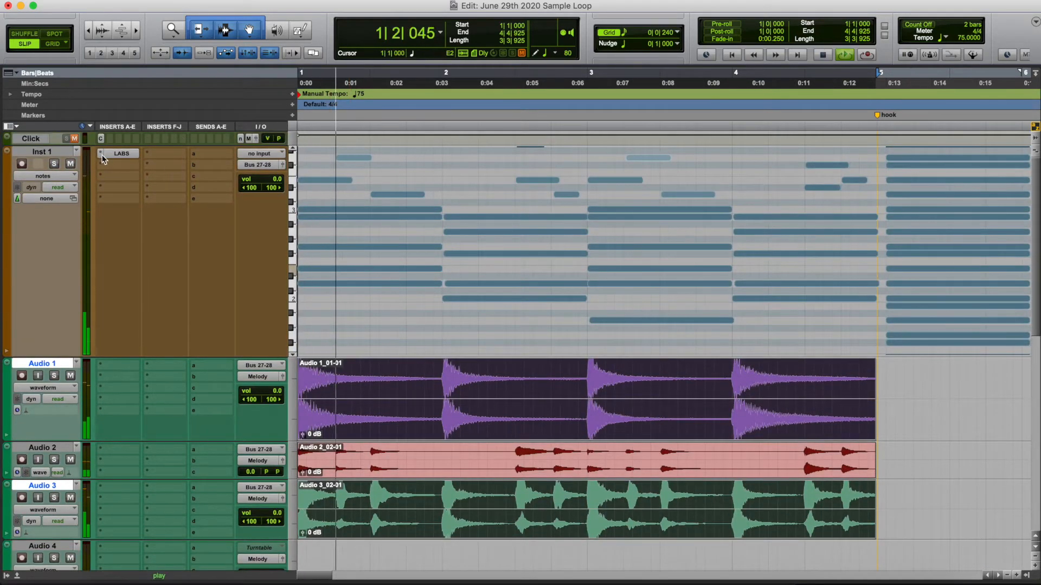
pyautogui.click(120, 154)
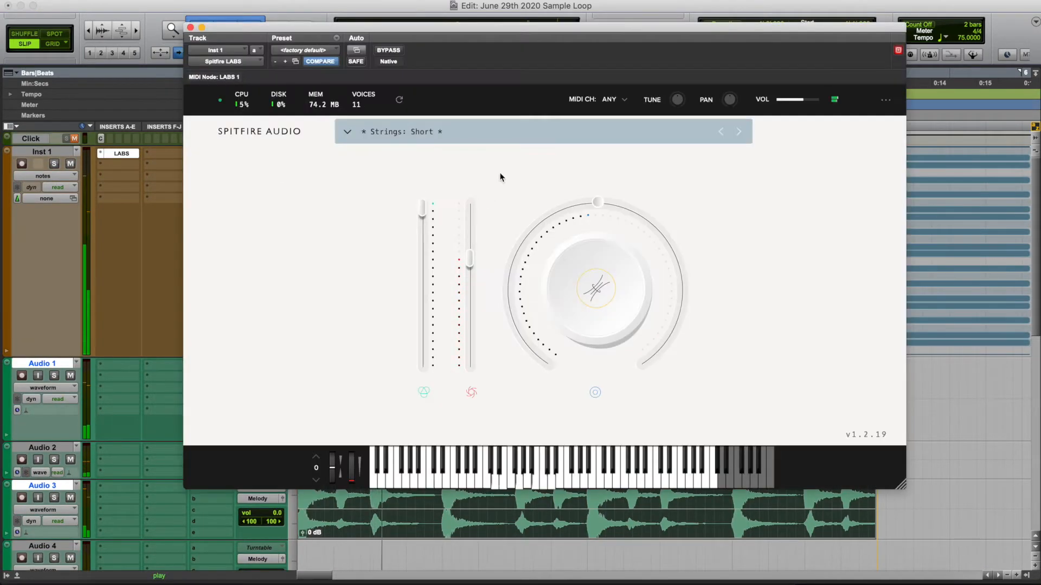
pyautogui.click(739, 132)
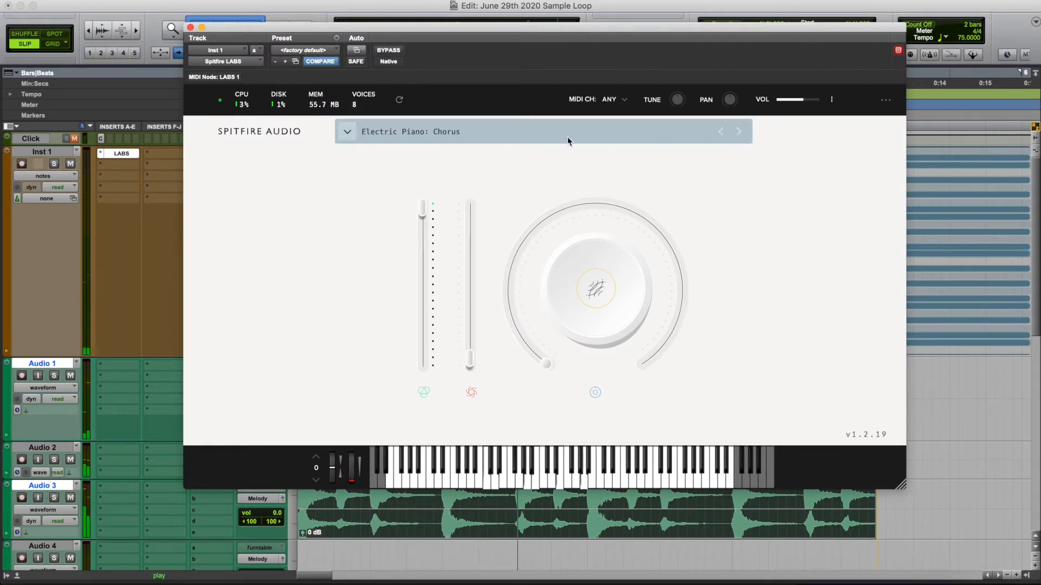
# Step: Route Inst 1's output back to Master while keeping the LABS window open
pyautogui.moveTo(295, 30); pyautogui.dragTo(533, 30)
pyautogui.click(258, 165)
pyautogui.moveTo(277, 167)
pyautogui.click(338, 167)
pyautogui.moveTo(695, 29); pyautogui.dragTo(437, 36)
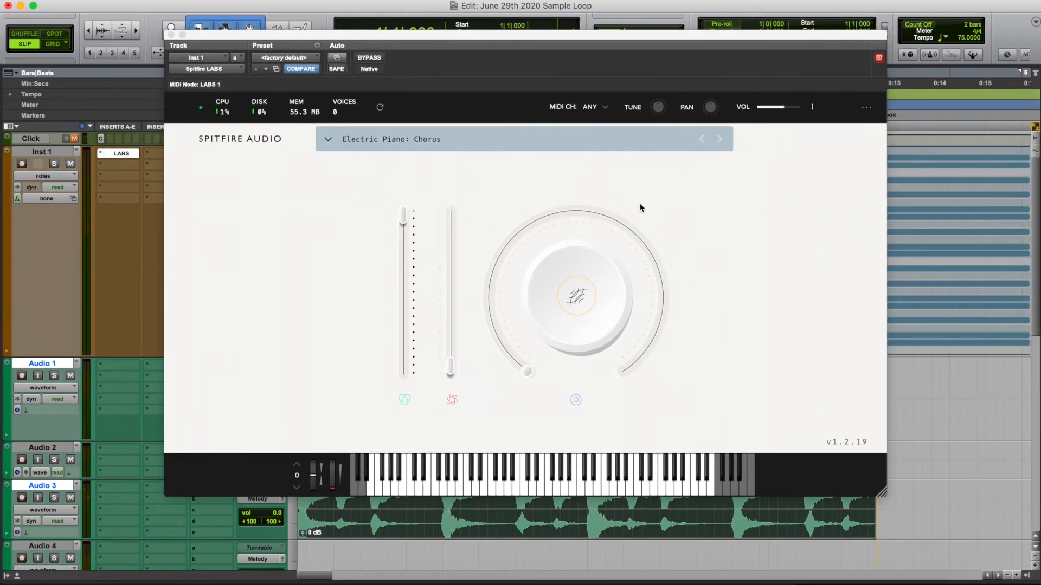
# Step: Play the loop and switch LABS on Inst 1 to Electric Piano: DI
pyautogui.press('space')
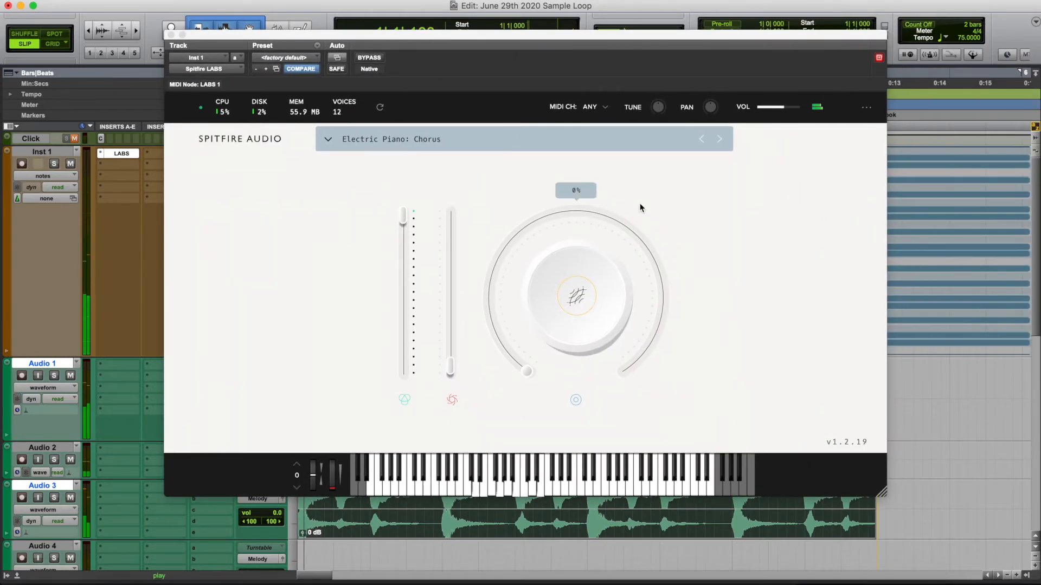
pyautogui.click(719, 140)
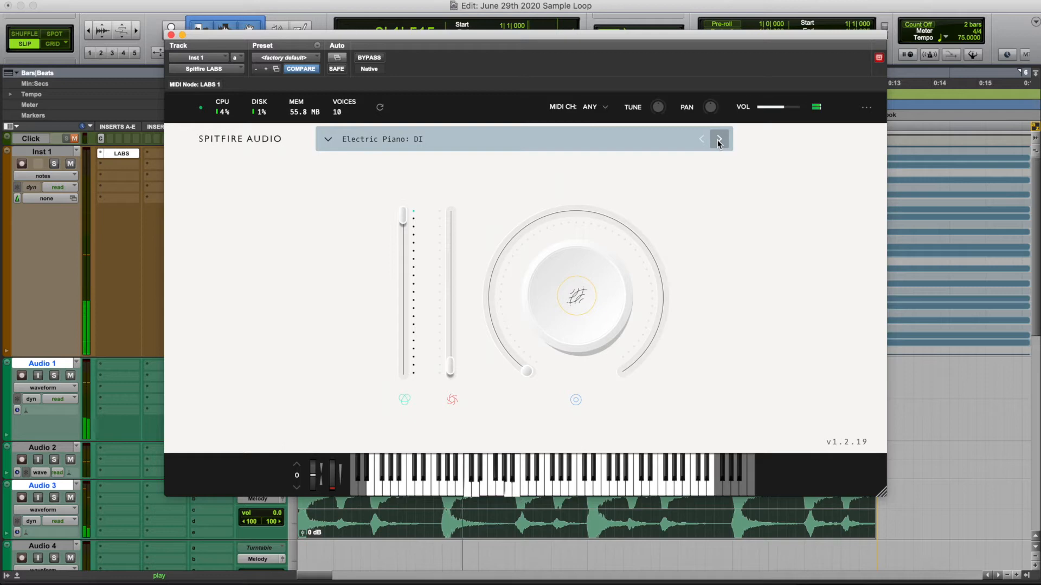
# Step: Filter the LABS library by Synth, load 12 Tape Wurli from Modular Pianos, and play the loop with it
pyautogui.click(383, 140)
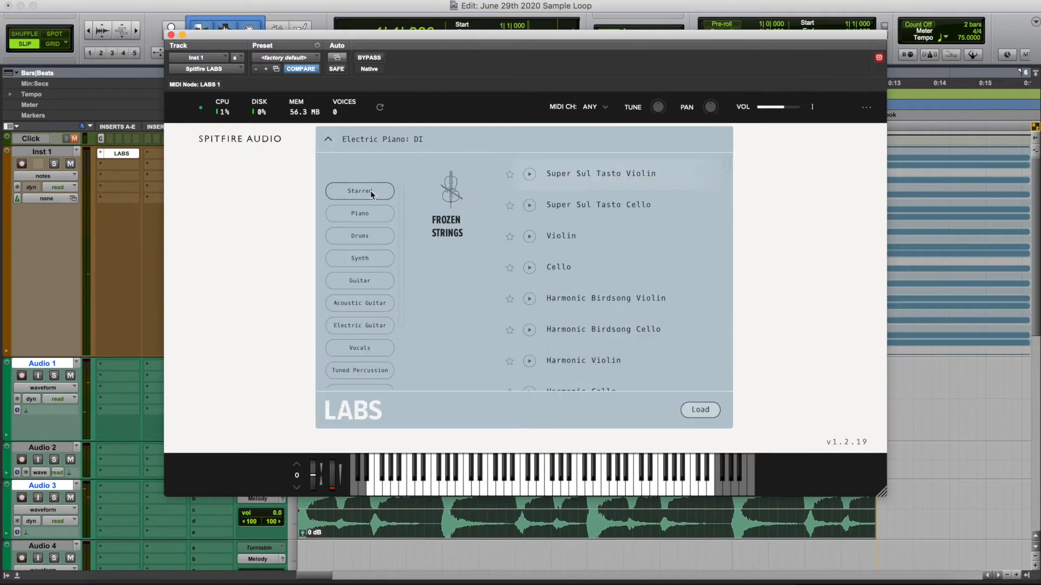
pyautogui.scroll(-4, 365, 324)
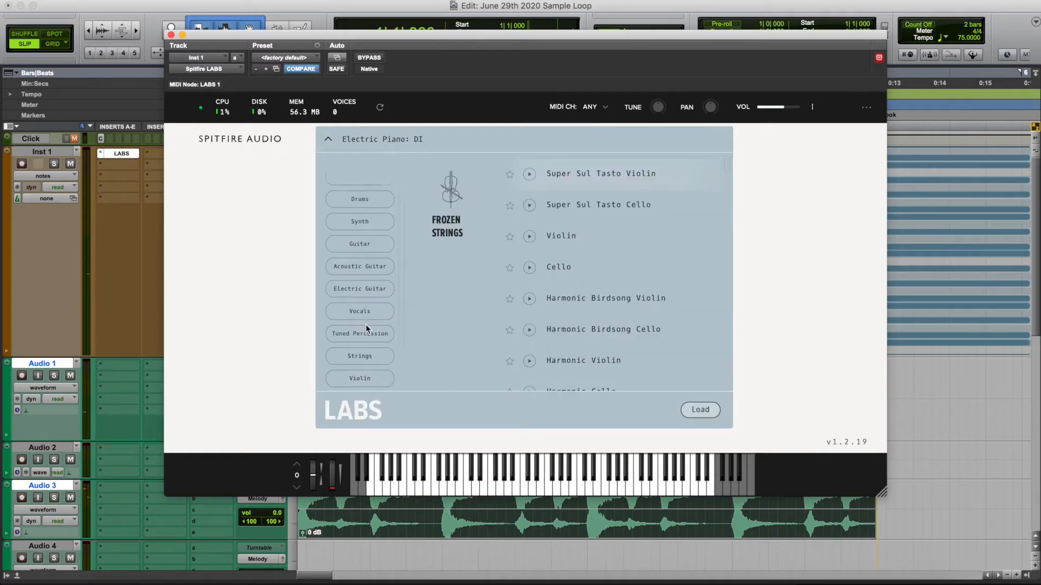
pyautogui.scroll(4, 370, 260)
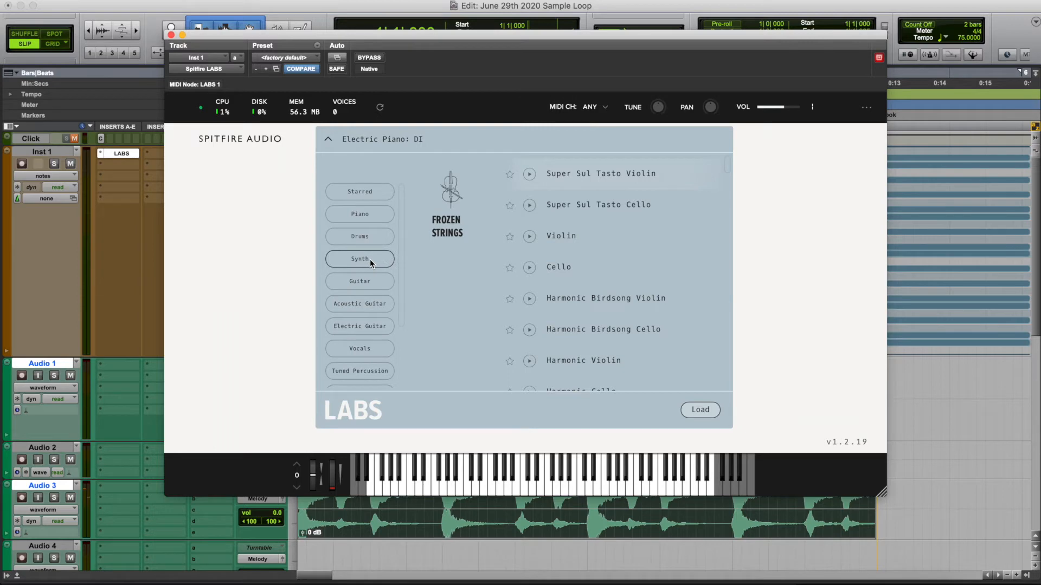
pyautogui.click(369, 259)
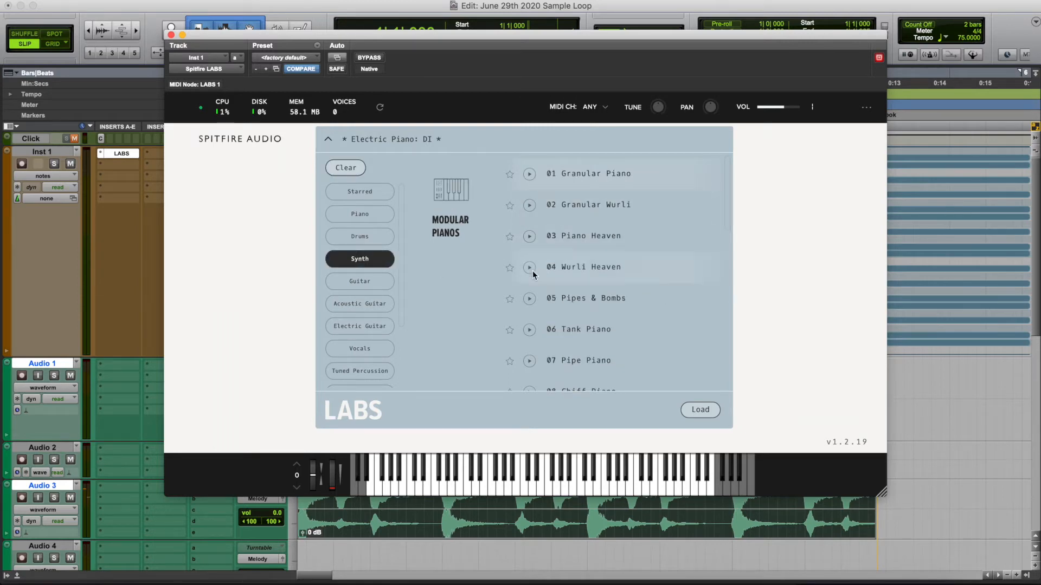
pyautogui.scroll(-3, 610, 332)
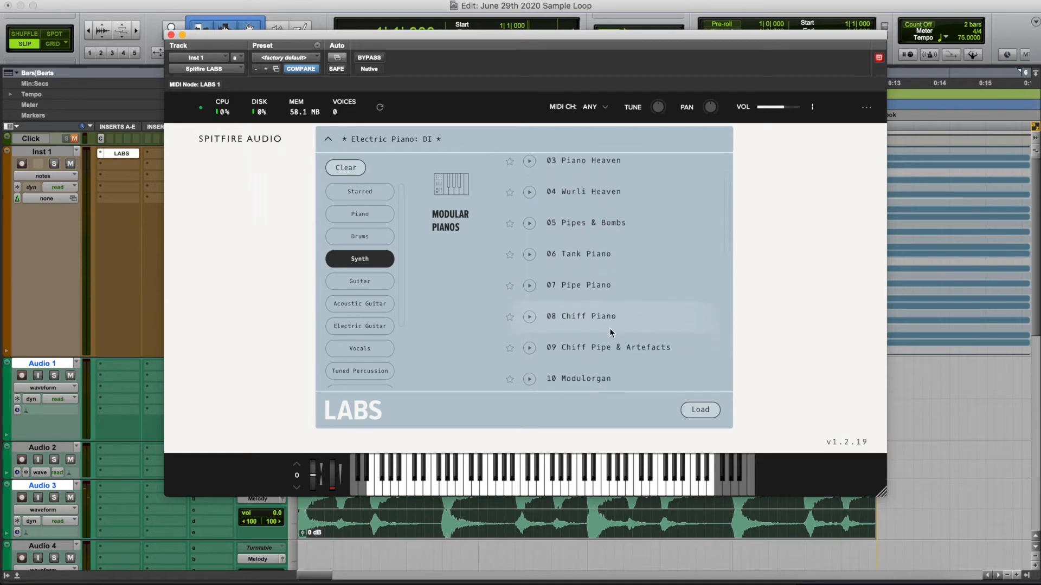
pyautogui.scroll(-3, 611, 332)
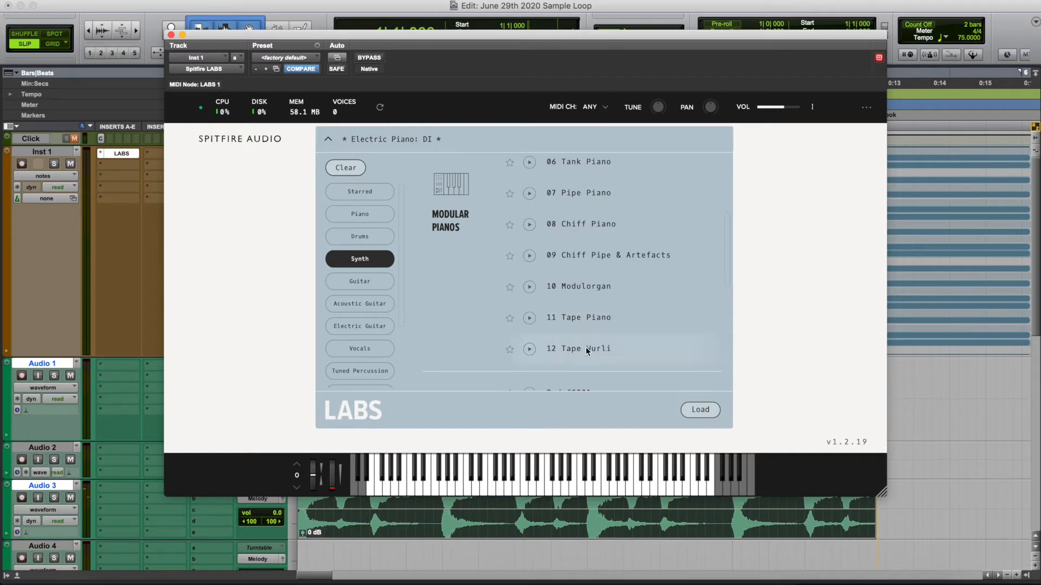
pyautogui.scroll(-4, 578, 347)
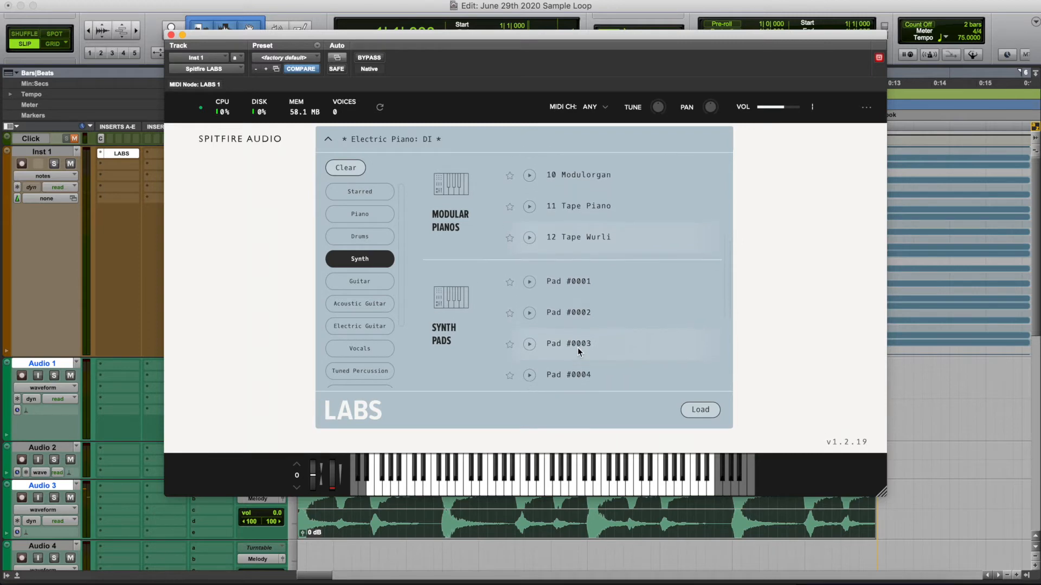
pyautogui.scroll(3, 577, 347)
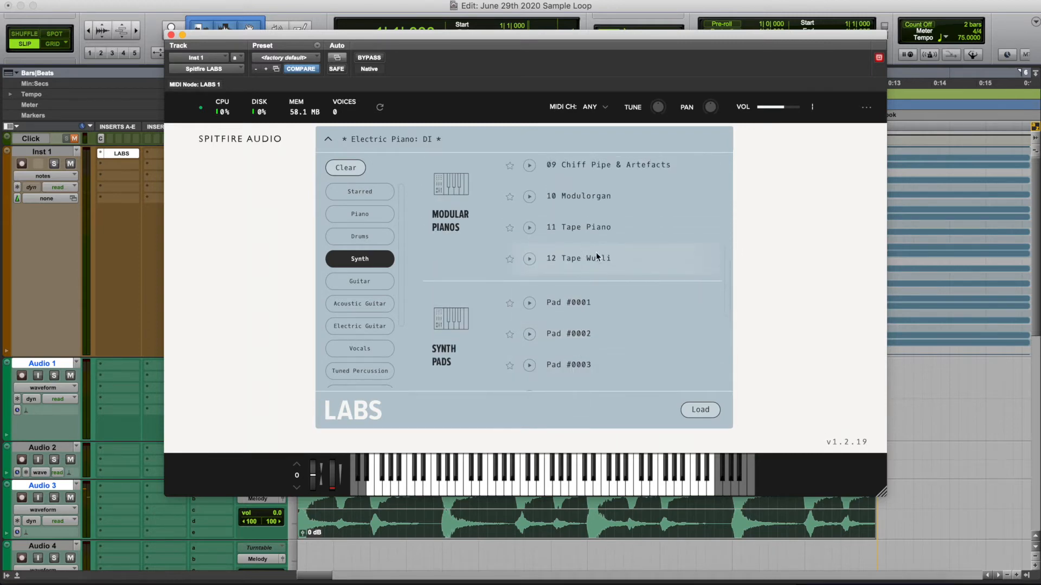
pyautogui.click(597, 257)
pyautogui.press('space')
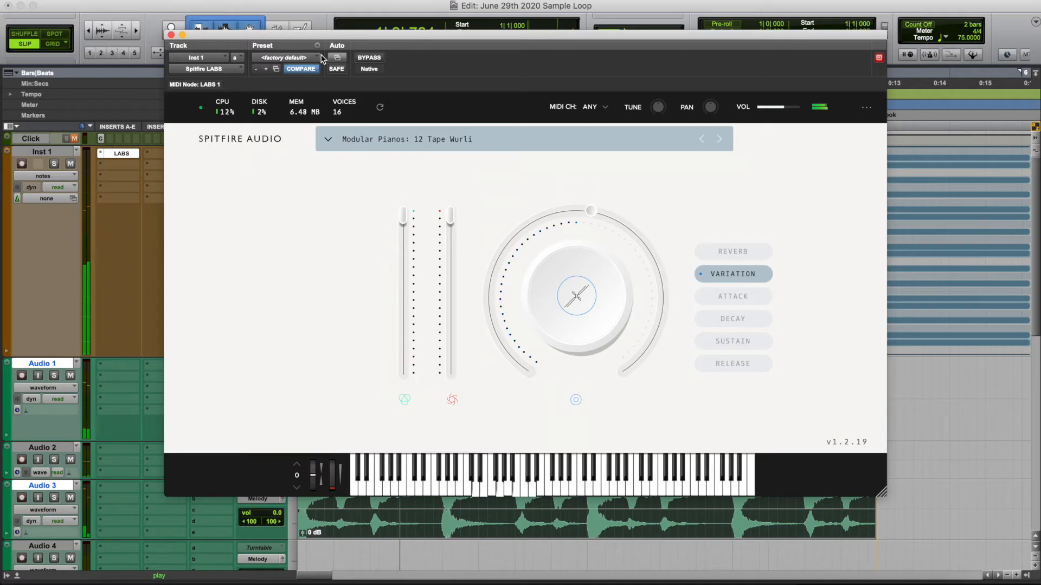
# Step: Audition Tape Wurli with Inst 1 soloed and with the full loop
pyautogui.moveTo(330, 36)
pyautogui.mouseDown()
pyautogui.moveTo(541, 65)
pyautogui.moveTo(336, 41)
pyautogui.mouseUp()
pyautogui.press('space')
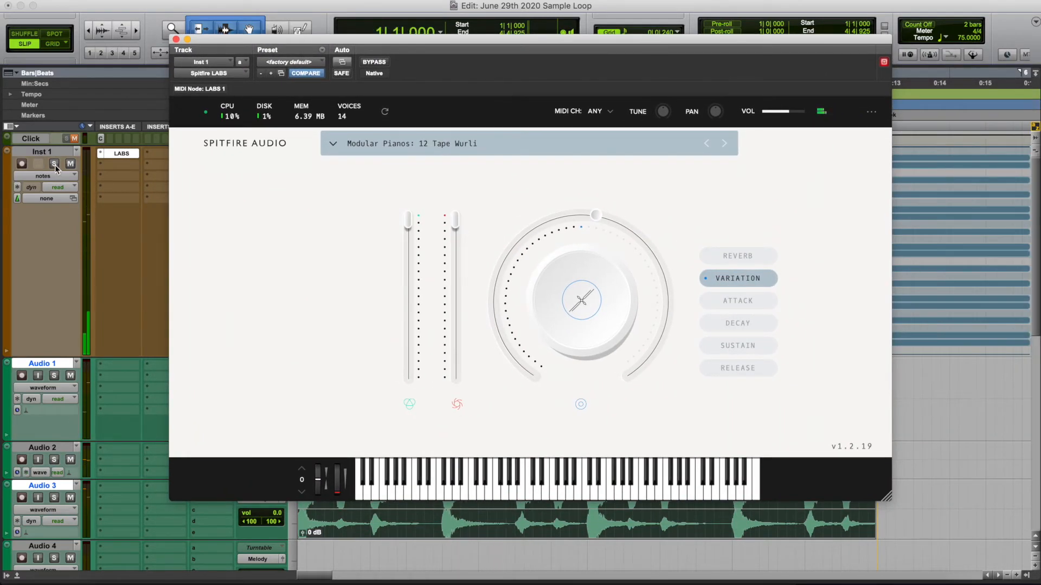
pyautogui.click(54, 165)
pyautogui.press('space')
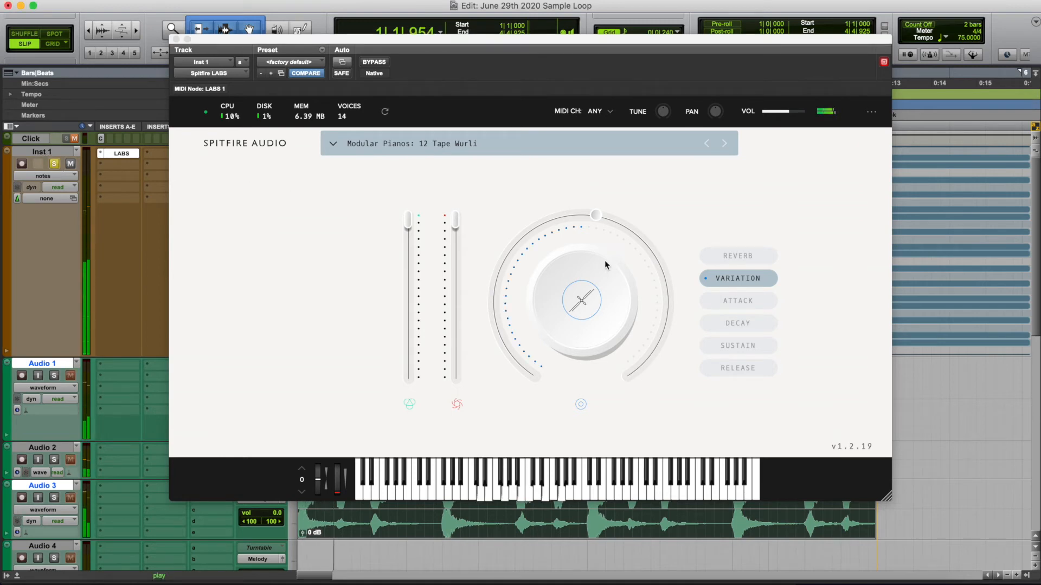
pyautogui.press('space')
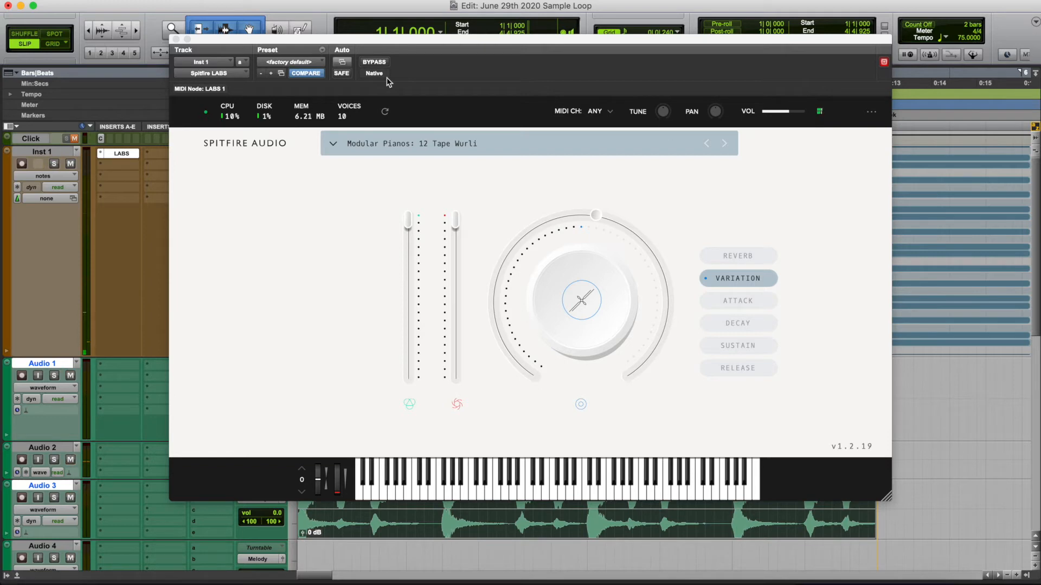
pyautogui.press('space')
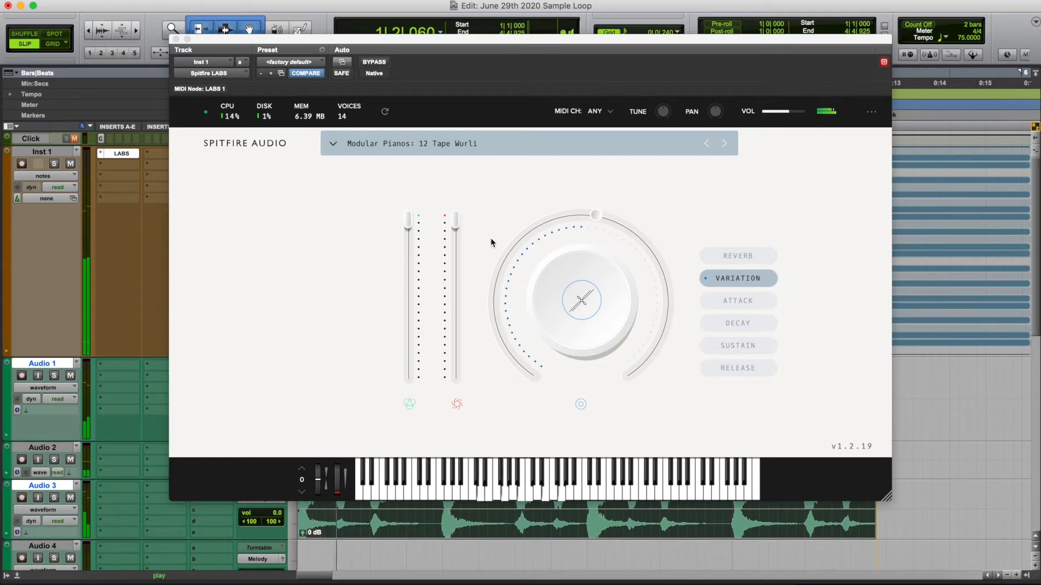
# Step: Lower the red-marked slider of Tape Wurli slightly and set its reverb to 68%
pyautogui.click(459, 226)
pyautogui.moveTo(460, 227); pyautogui.dragTo(476, 237)
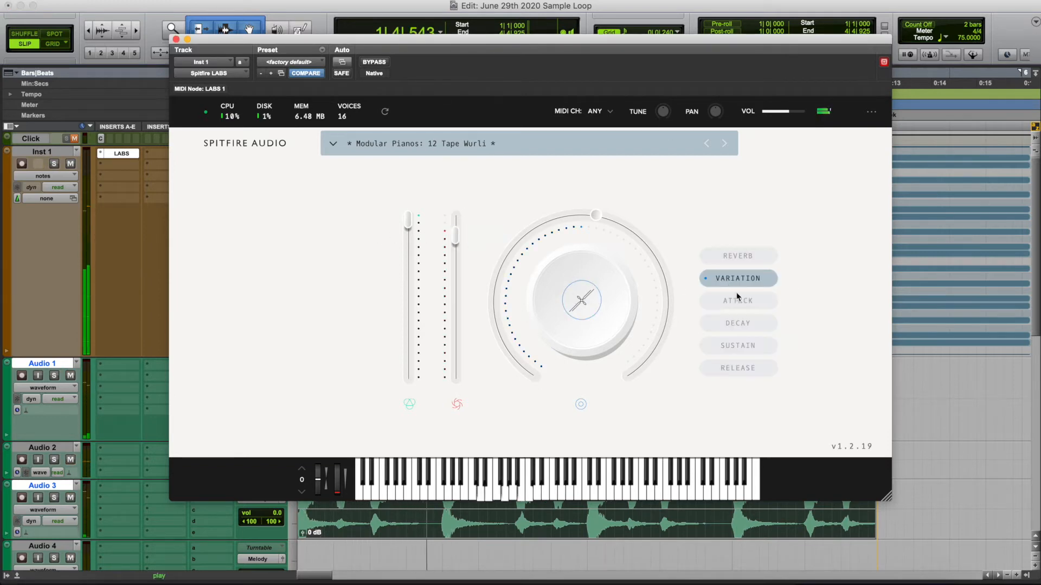
pyautogui.click(743, 257)
pyautogui.moveTo(642, 238)
pyautogui.mouseDown()
pyautogui.moveTo(620, 237)
pyautogui.moveTo(645, 252)
pyautogui.moveTo(651, 385)
pyautogui.moveTo(669, 298)
pyautogui.moveTo(625, 237)
pyautogui.moveTo(644, 248)
pyautogui.mouseUp()
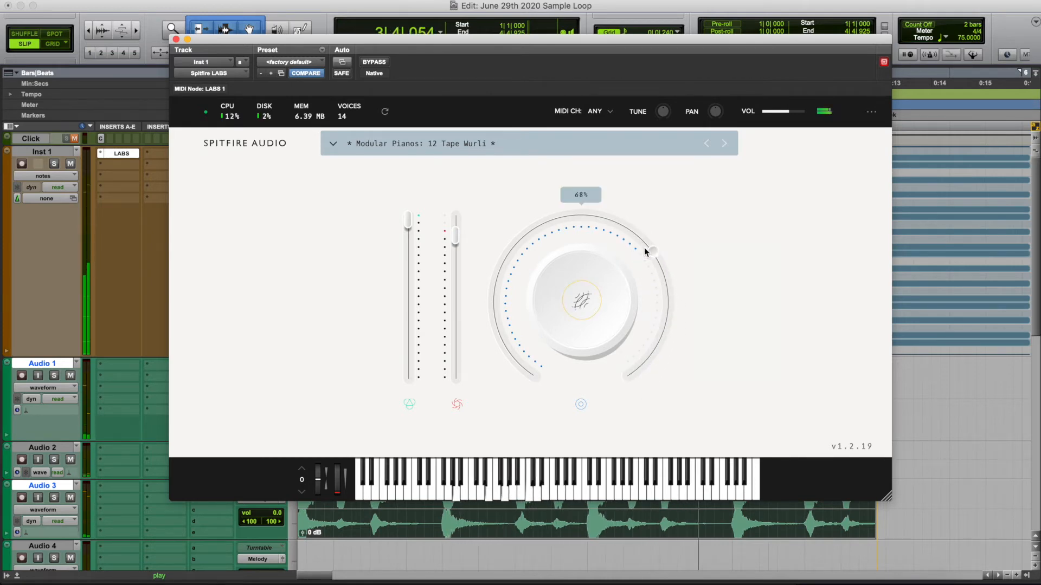
# Step: Raise Tape Wurli's variation to about three quarters and its attack to near maximum
pyautogui.moveTo(598, 298)
pyautogui.click(739, 276)
pyautogui.moveTo(618, 219); pyautogui.dragTo(658, 273)
pyautogui.moveTo(585, 301)
pyautogui.click(760, 300)
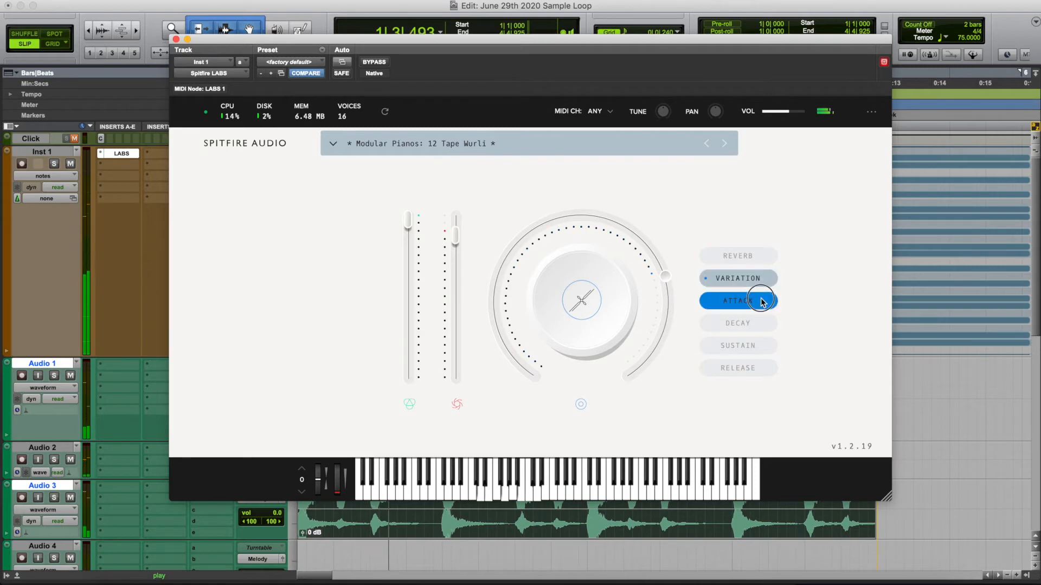
pyautogui.moveTo(530, 364); pyautogui.dragTo(644, 331)
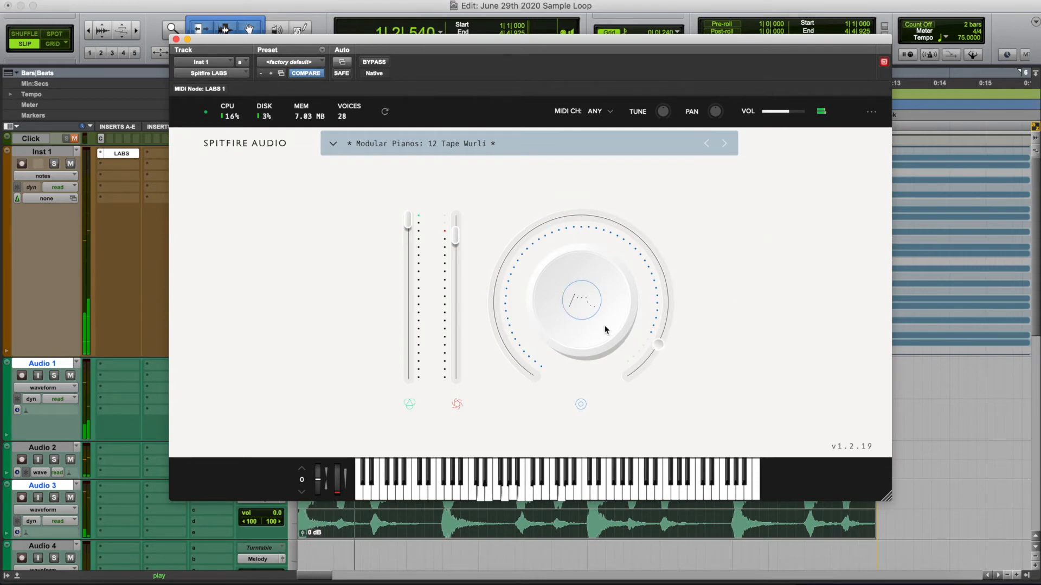
# Step: Replay the loop, lower Tape Wurli's decay to just under half, and check its sustain and release controls
pyautogui.moveTo(720, 293)
pyautogui.press('space')
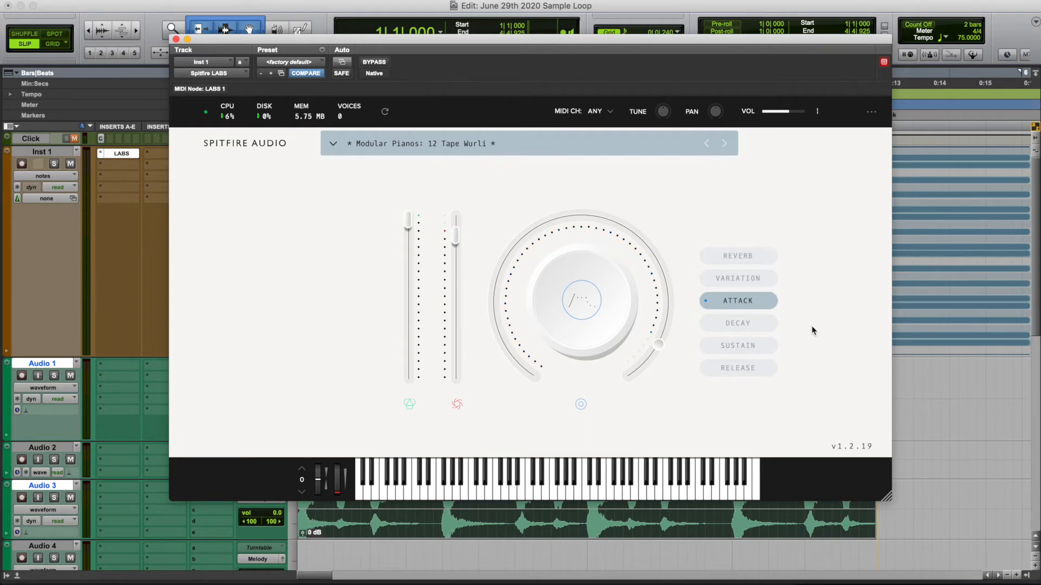
pyautogui.press('space')
pyautogui.click(712, 326)
pyautogui.moveTo(500, 292); pyautogui.dragTo(540, 232)
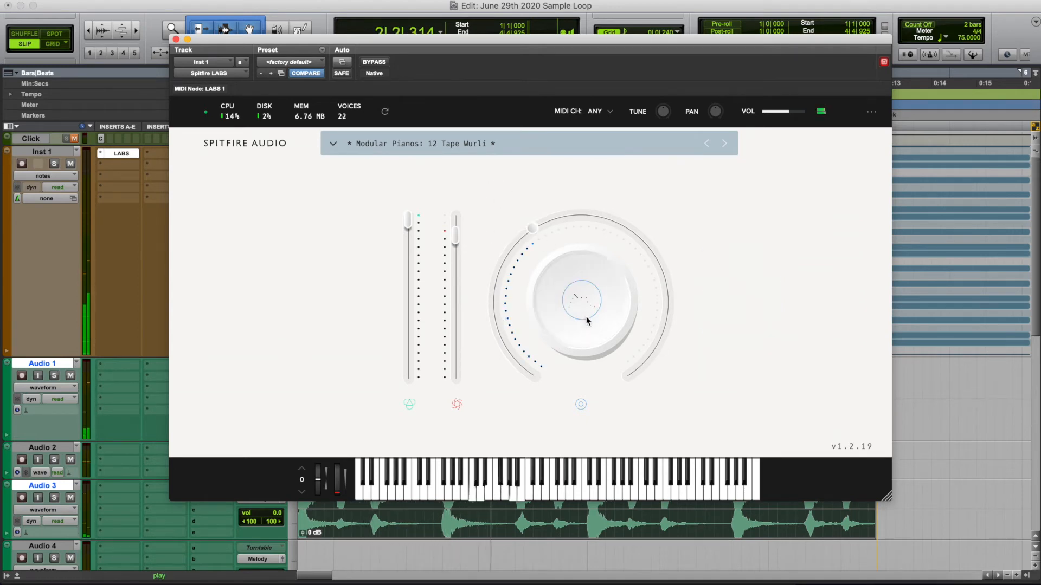
pyautogui.click(767, 347)
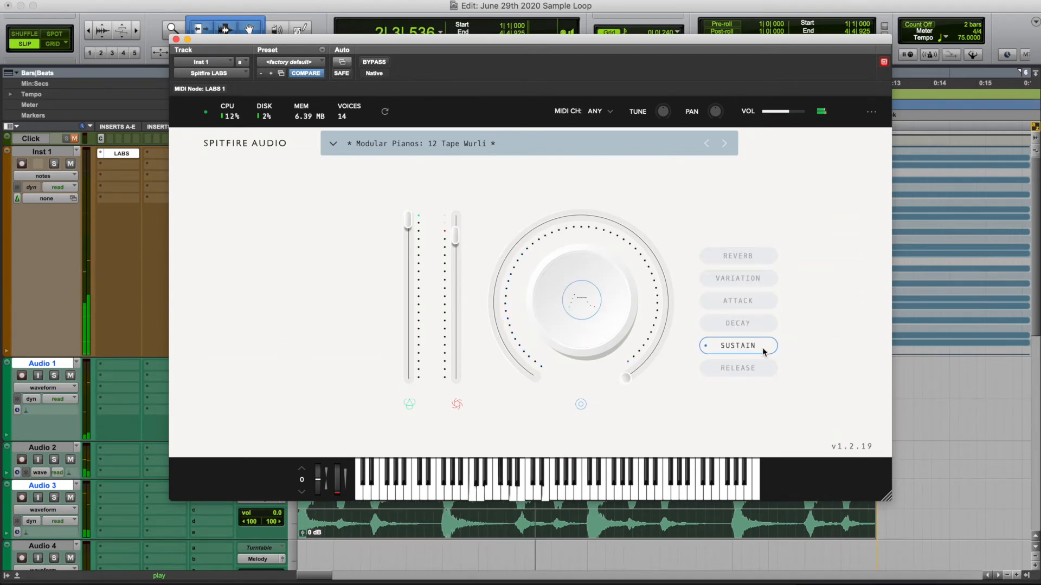
pyautogui.click(730, 369)
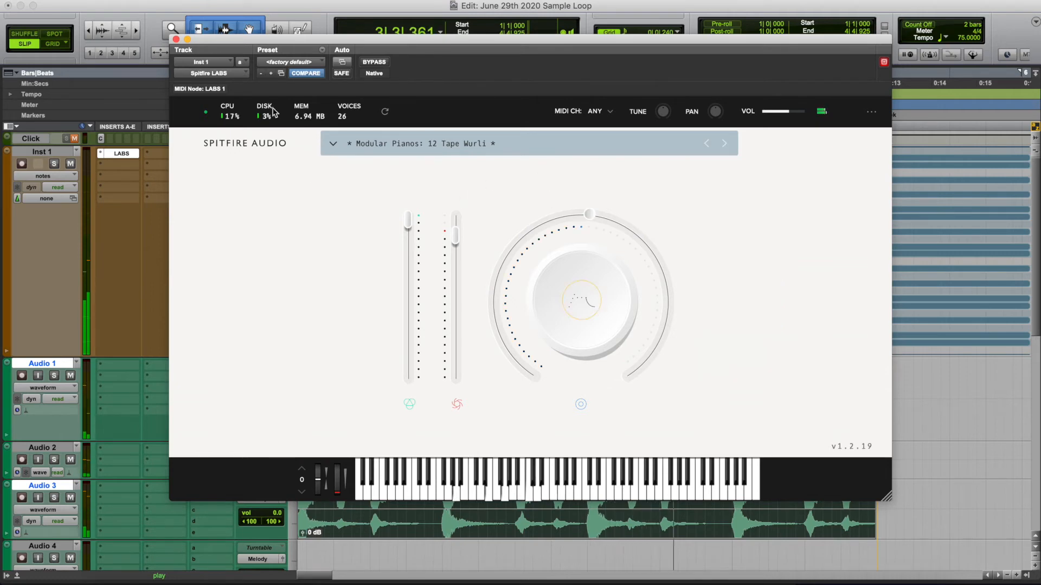
# Step: Close the LABS window and try to record-enable the Audio 4 track
pyautogui.moveTo(198, 44); pyautogui.dragTo(345, 52)
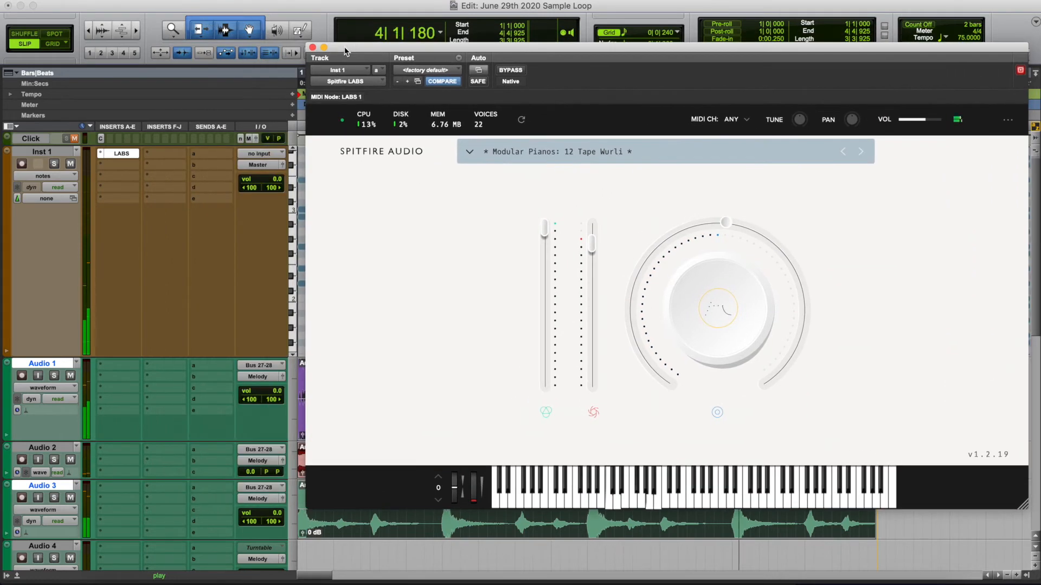
pyautogui.click(313, 48)
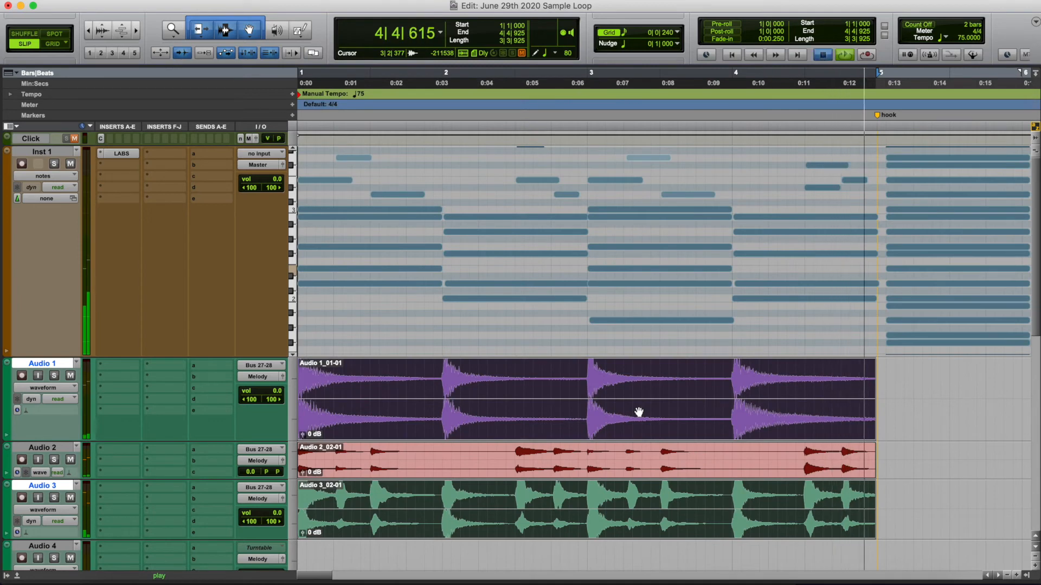
pyautogui.click(22, 559)
pyautogui.click(622, 248)
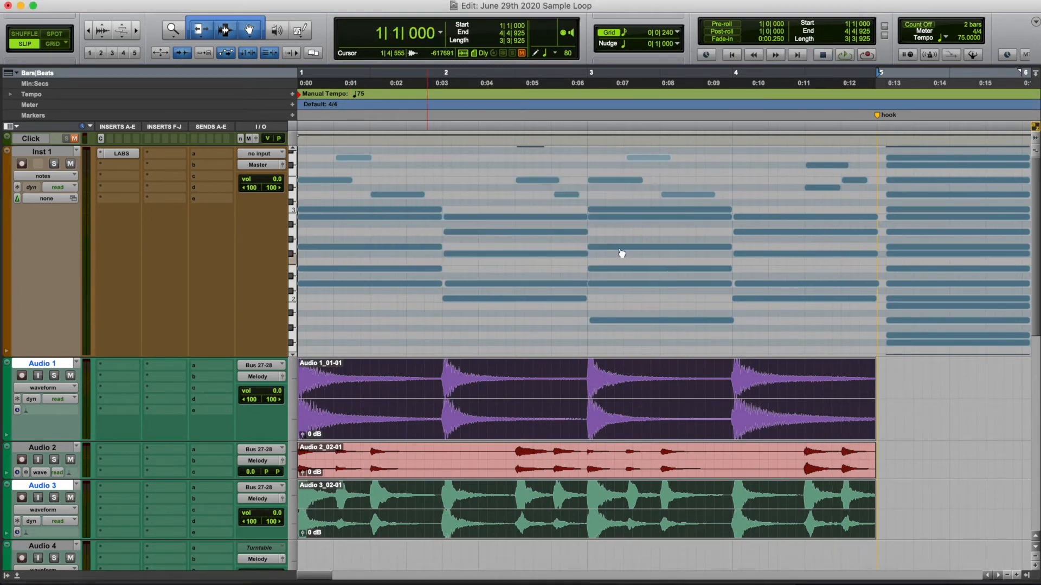
pyautogui.click(23, 559)
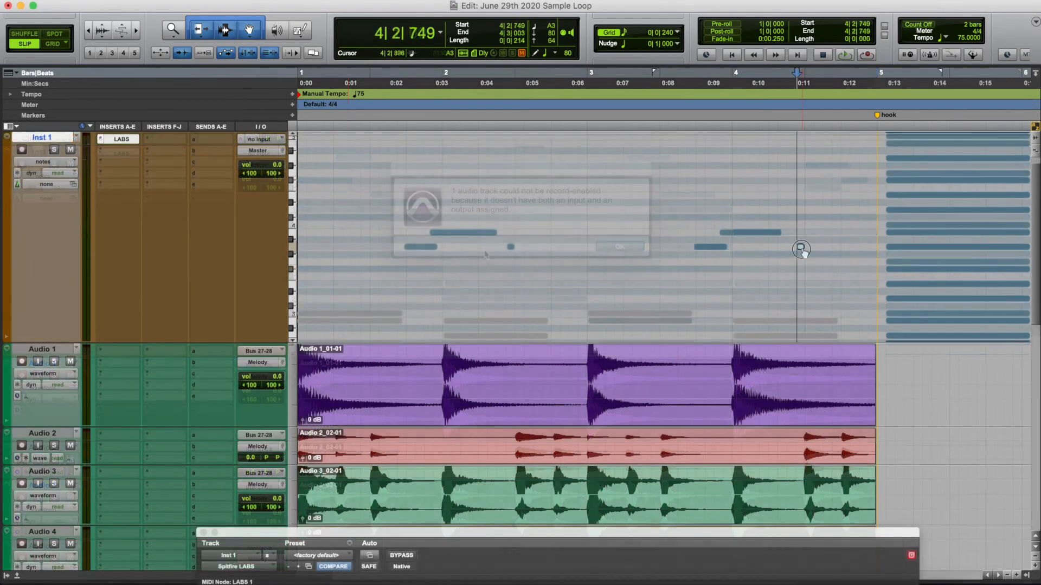
# Step: Lower the short Inst 1 note at 4|2|749 to G#3 and play the loop from the start
pyautogui.moveTo(802, 249); pyautogui.dragTo(801, 254)
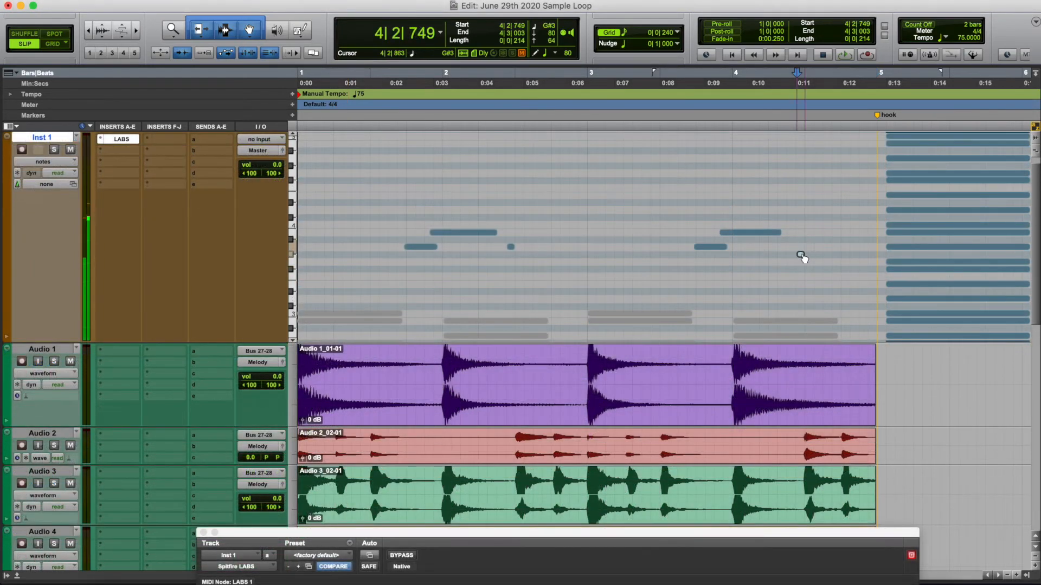
pyautogui.press('Return')
pyautogui.press('space')
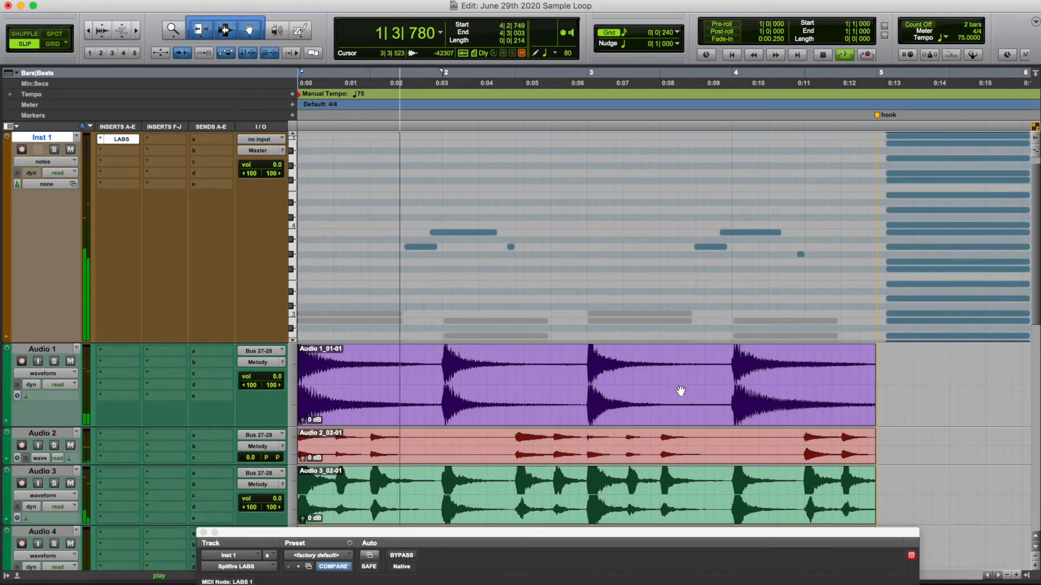
pyautogui.press('space')
# Step: Select the Audio 1 clip across bars 1 to 4 and place the Audio 6 track between Audio 5 and Aux 1-5
pyautogui.click(631, 404)
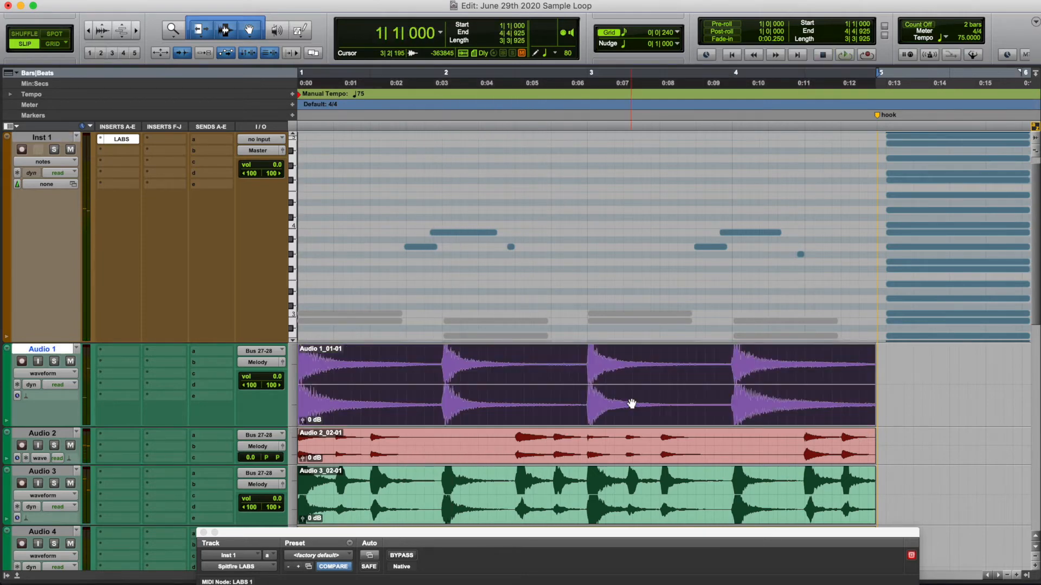
pyautogui.scroll(-10, 632, 404)
pyautogui.moveTo(43, 366); pyautogui.dragTo(42, 249)
pyautogui.moveTo(43, 250); pyautogui.dragTo(49, 350)
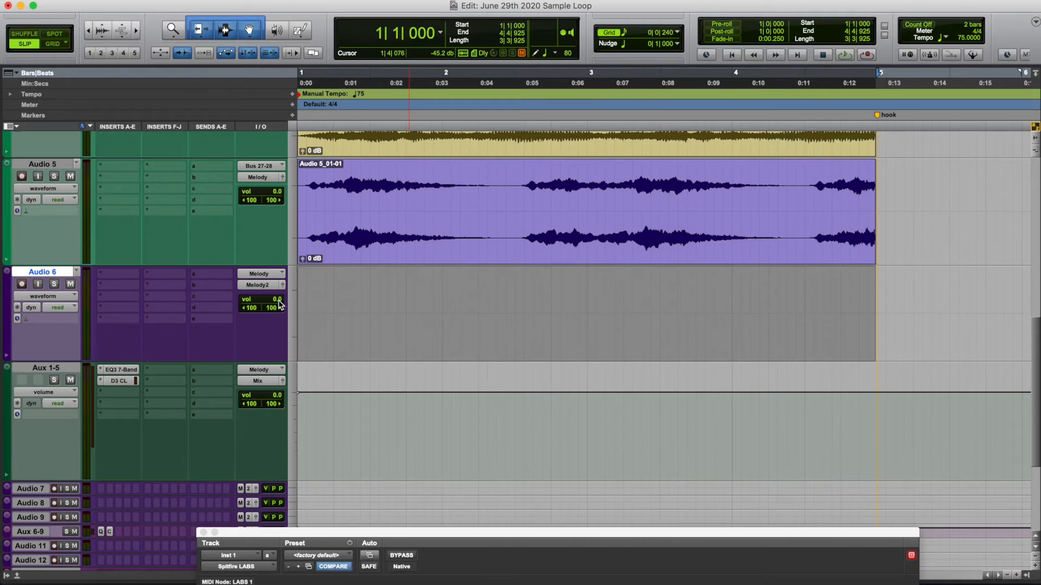
# Step: Route Audio 6's output to Bus 27-28
pyautogui.click(263, 285)
pyautogui.moveTo(271, 297)
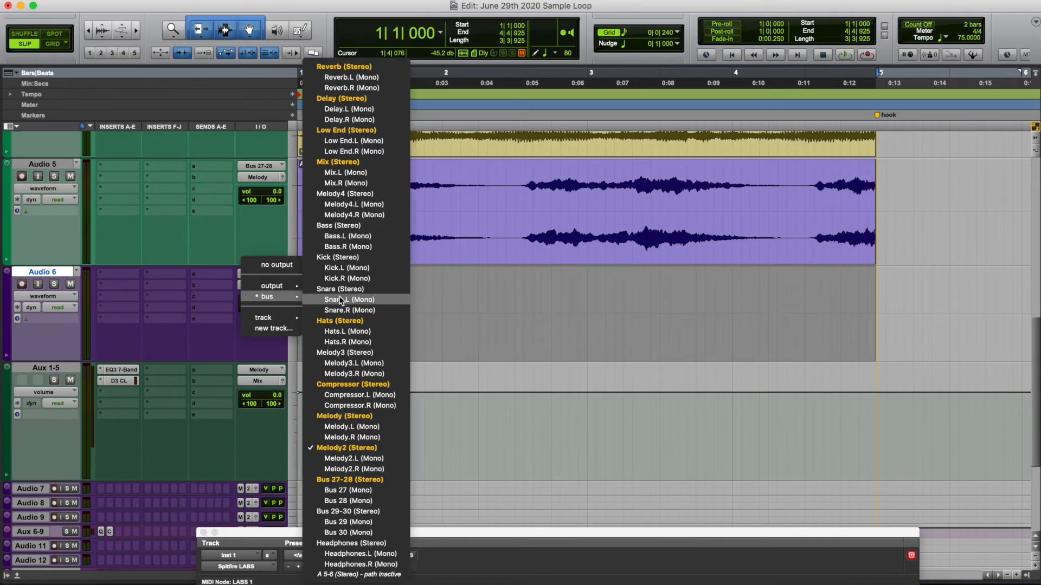
pyautogui.click(364, 480)
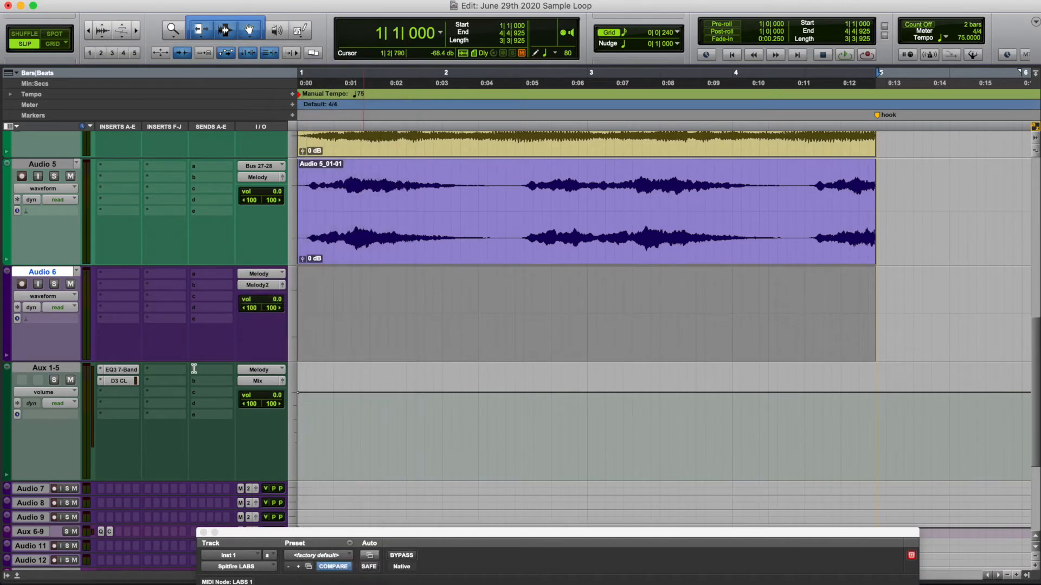
# Step: Give the Audio 6 track the same green colour as Audio 5
pyautogui.click(48, 167)
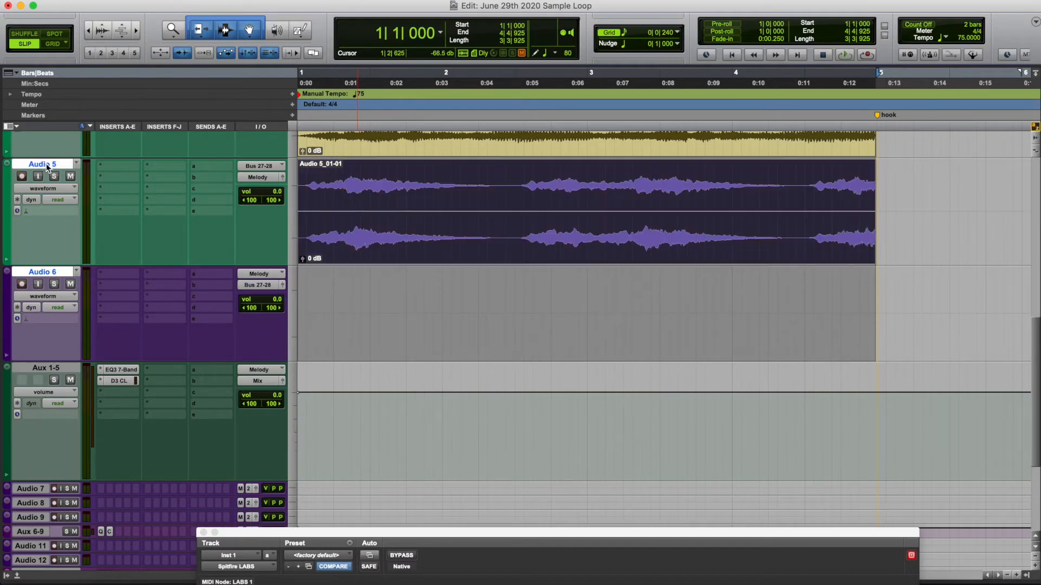
pyautogui.doubleClick(8, 222)
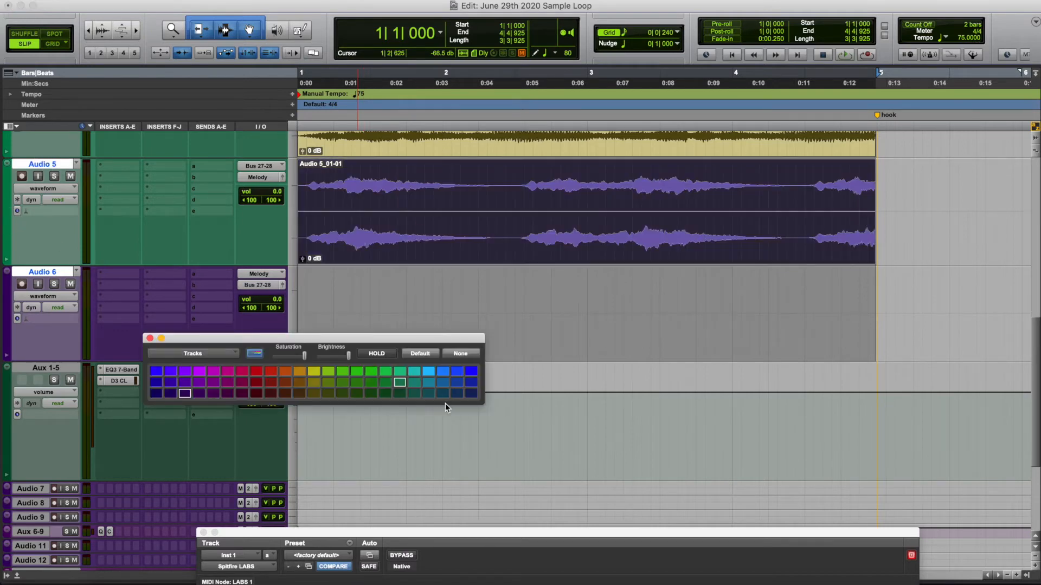
pyautogui.click(400, 382)
pyautogui.click(149, 338)
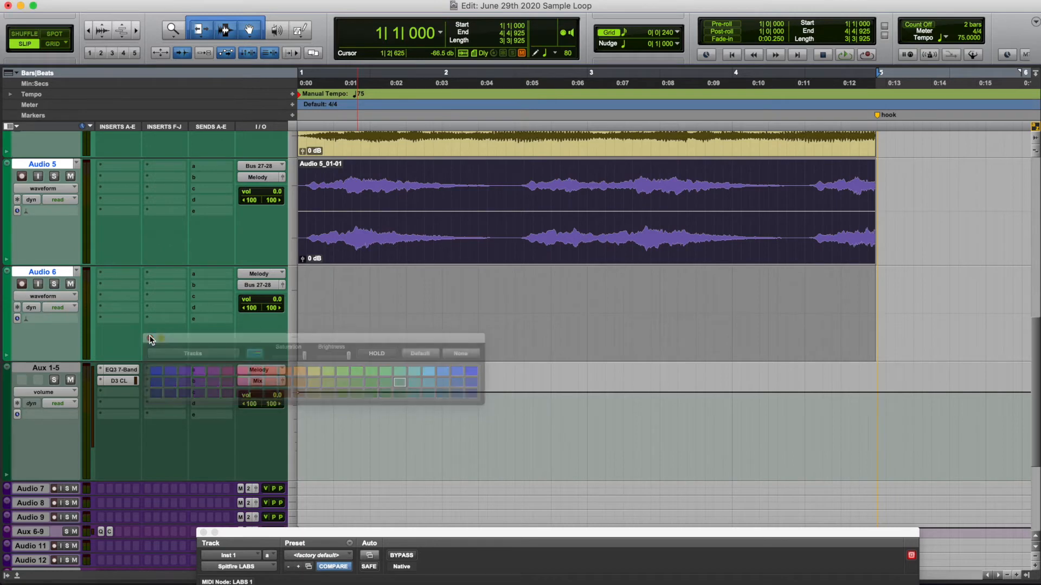
# Step: Record-enable Audio 6 and record a take onto it across bars 1 to 4
pyautogui.click(21, 286)
pyautogui.click(845, 55)
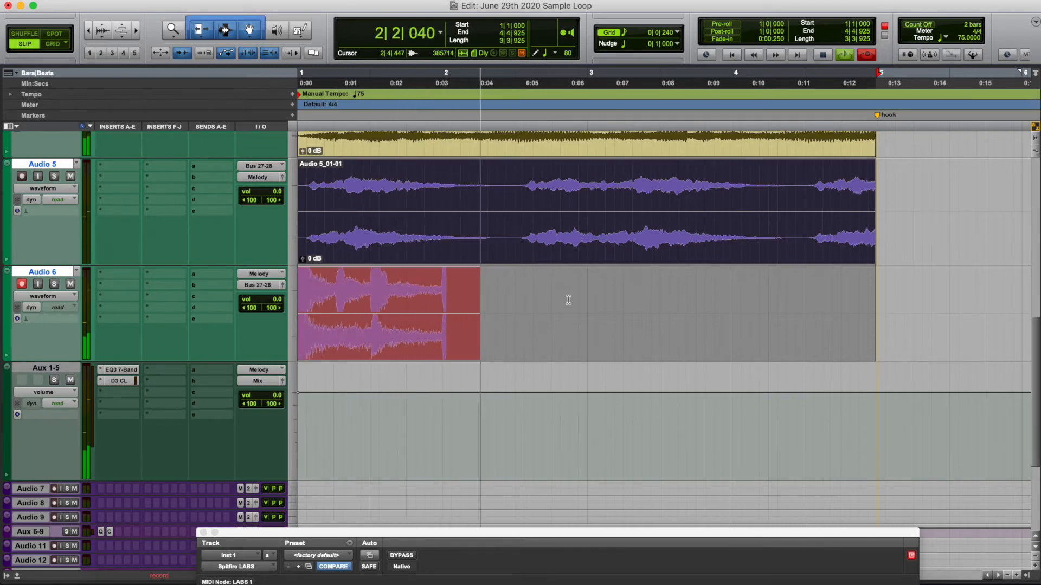
pyautogui.scroll(2, 443, 250)
pyautogui.scroll(5, 444, 250)
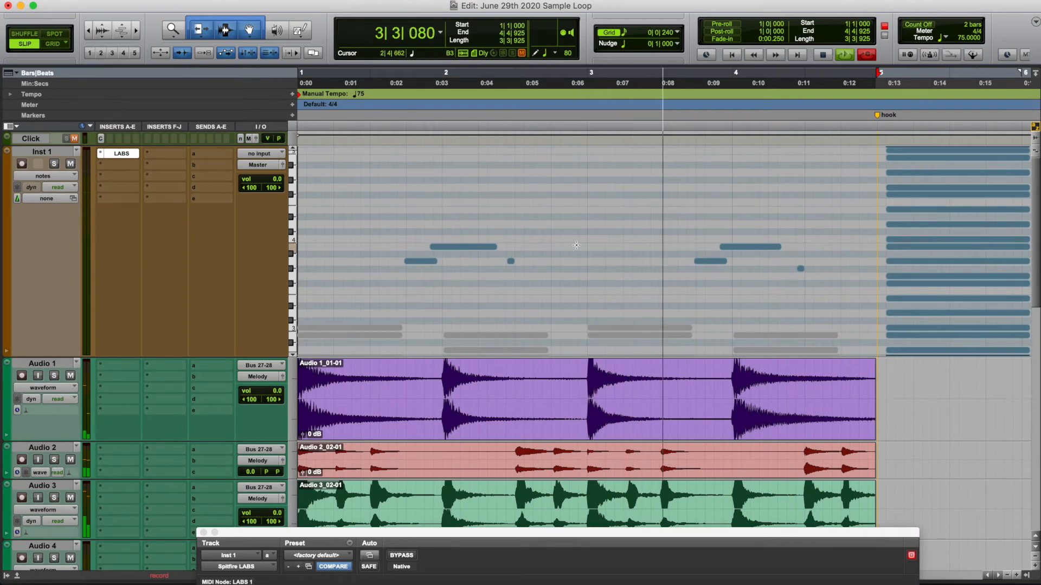
pyautogui.scroll(-6, 576, 245)
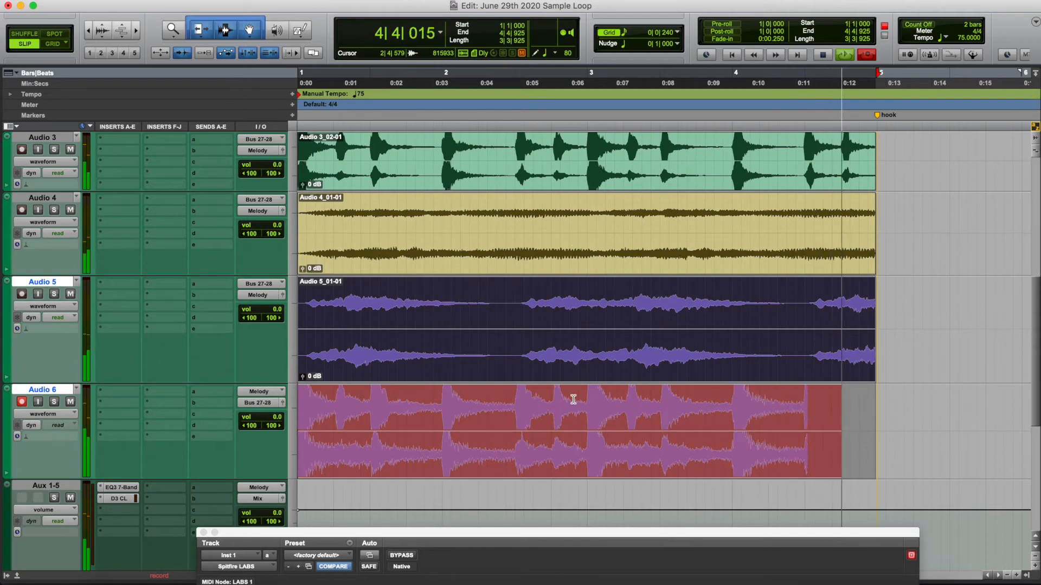
# Step: Lower the short Inst 1 note at 4|2|749 to G3
pyautogui.scroll(6, 725, 257)
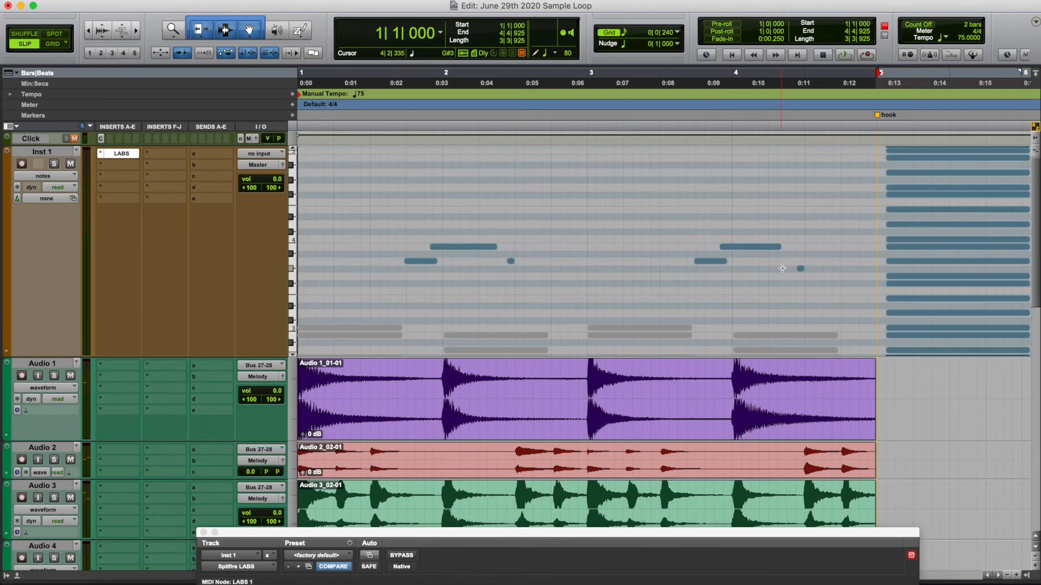
pyautogui.click(803, 273)
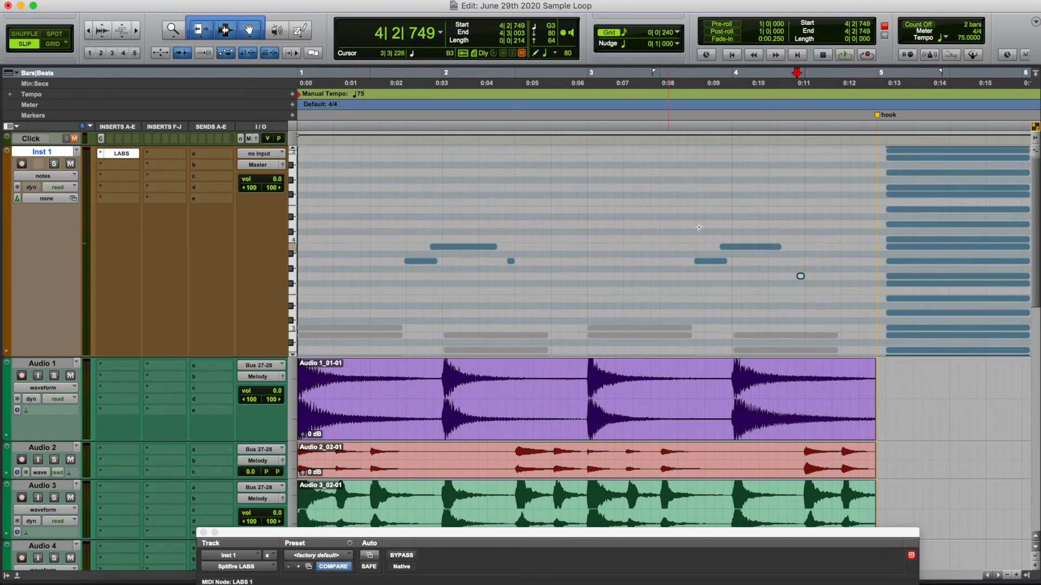
pyautogui.click(1035, 153)
pyautogui.click(1035, 153)
pyautogui.click(1036, 153)
pyautogui.click(1036, 153)
pyautogui.click(1035, 154)
pyautogui.click(1035, 148)
pyautogui.click(1036, 149)
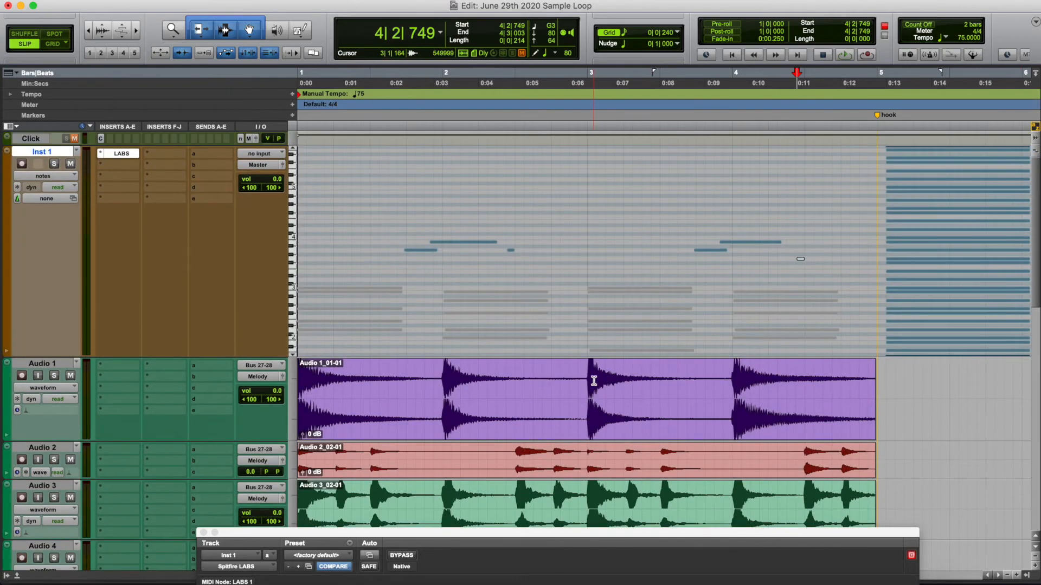
# Step: Route the Inst 1 output to Bus 27-28
pyautogui.click(264, 165)
pyautogui.moveTo(269, 176)
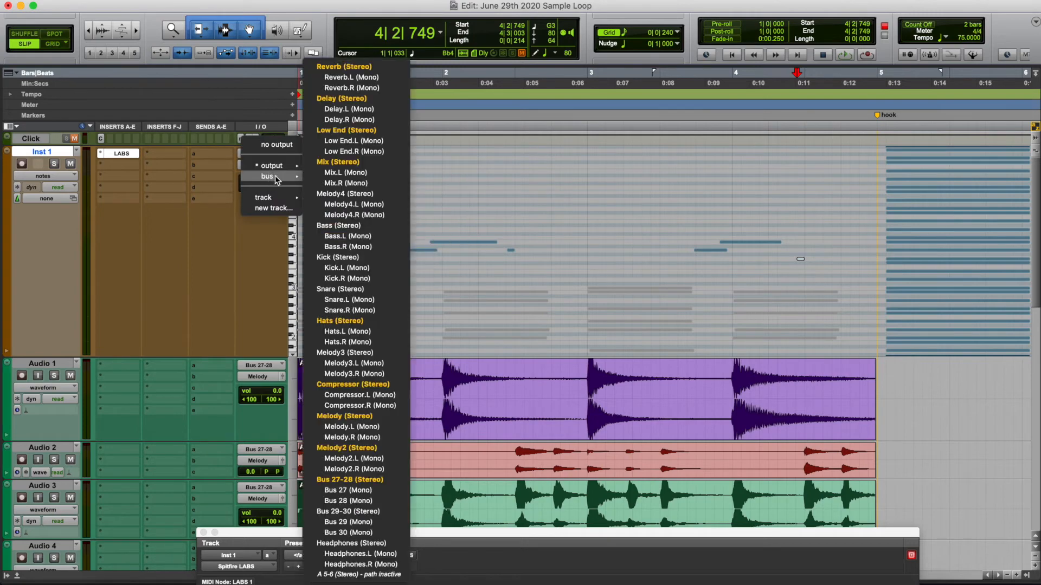
pyautogui.click(350, 480)
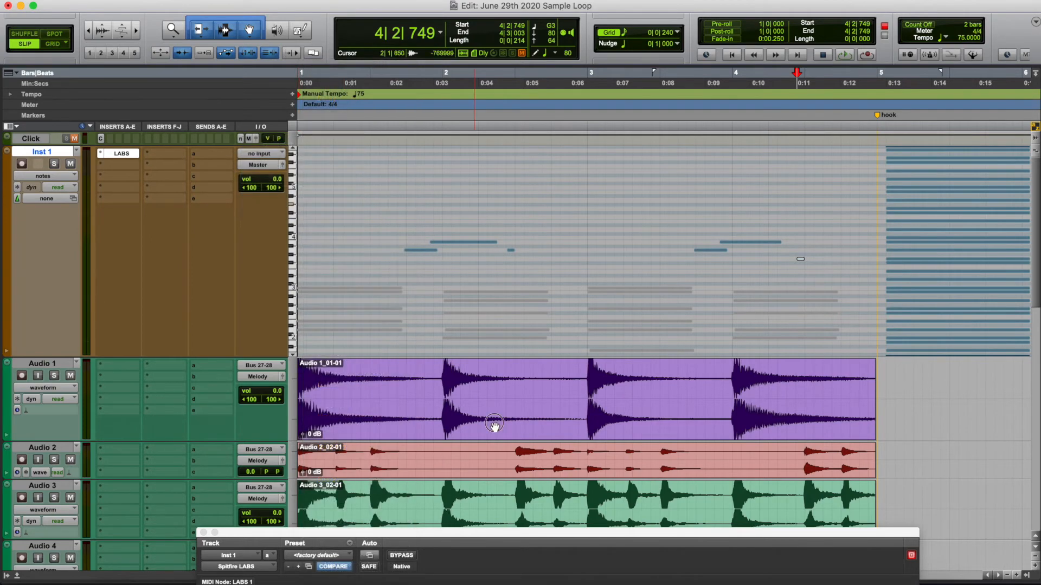
# Step: Select bars 1 to 4 using the Audio 1 clip and set Audio 6's input to Bus 27-28
pyautogui.click(495, 427)
pyautogui.scroll(-10, 495, 427)
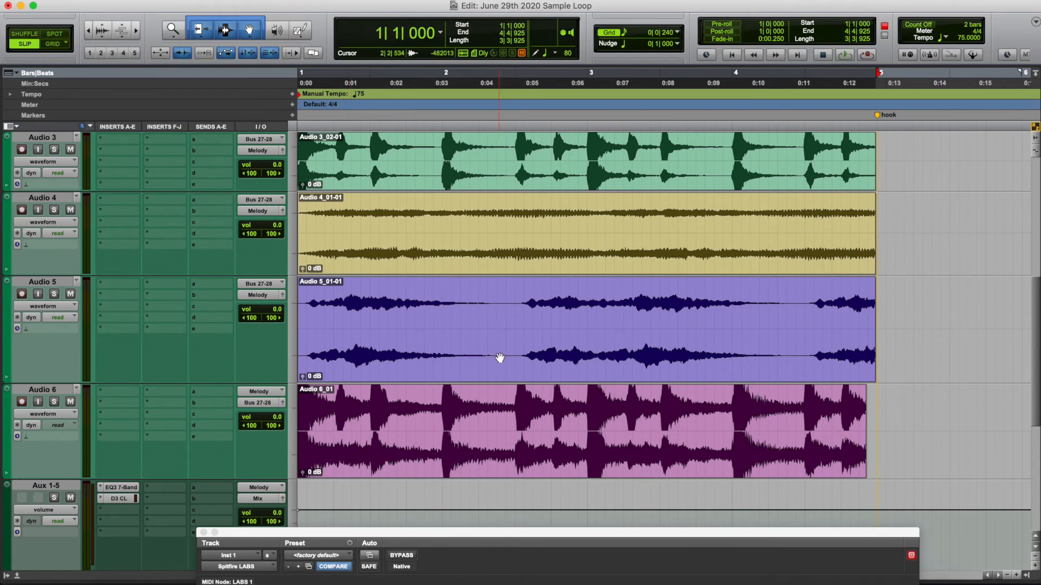
pyautogui.click(257, 391)
pyautogui.moveTo(265, 393)
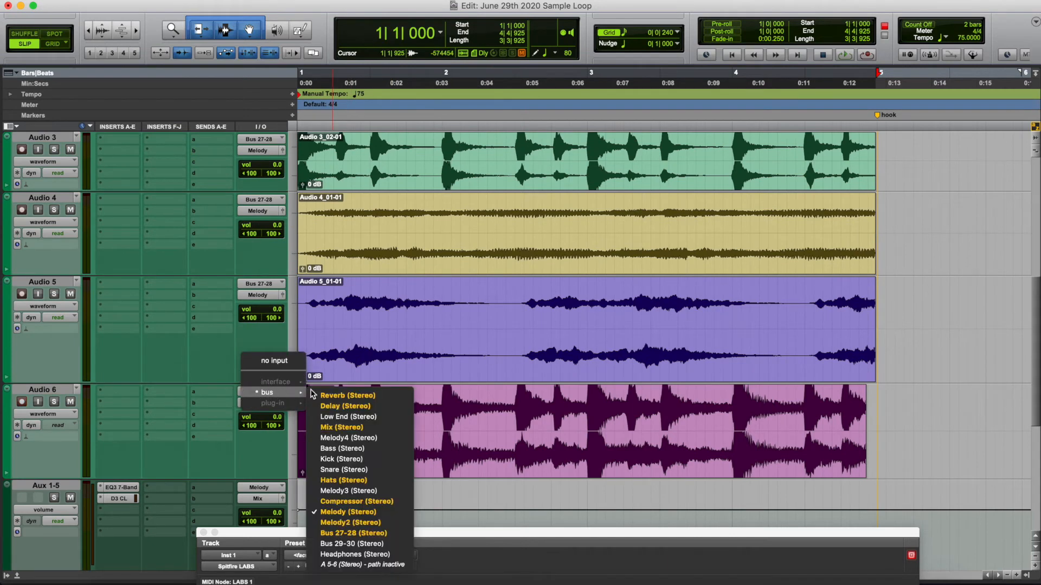
pyautogui.click(347, 512)
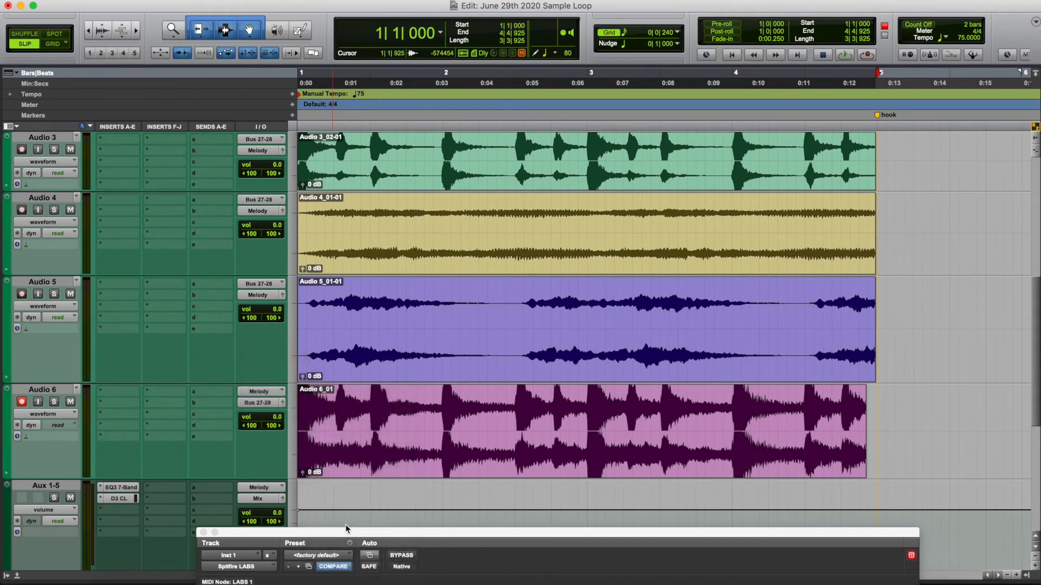
# Step: Change Audio 6's output to the Melody bus
pyautogui.click(265, 407)
pyautogui.moveTo(271, 404)
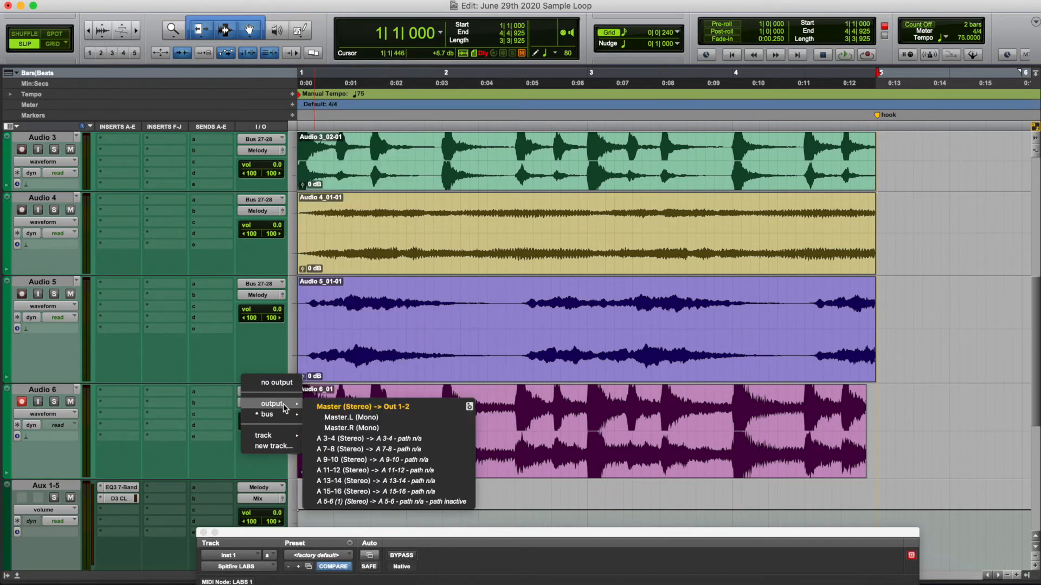
pyautogui.click(358, 404)
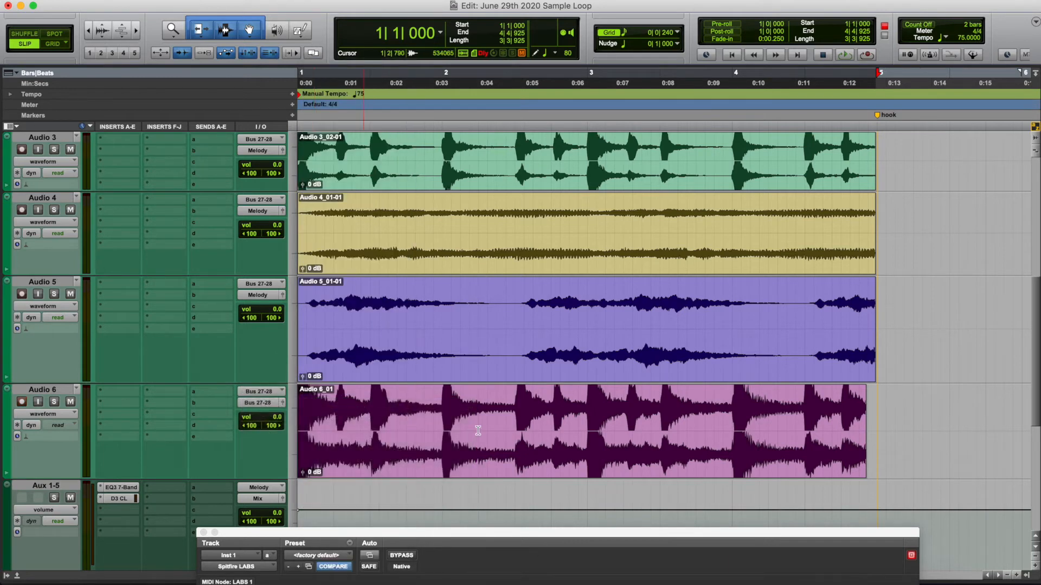
pyautogui.click(449, 422)
pyautogui.click(265, 403)
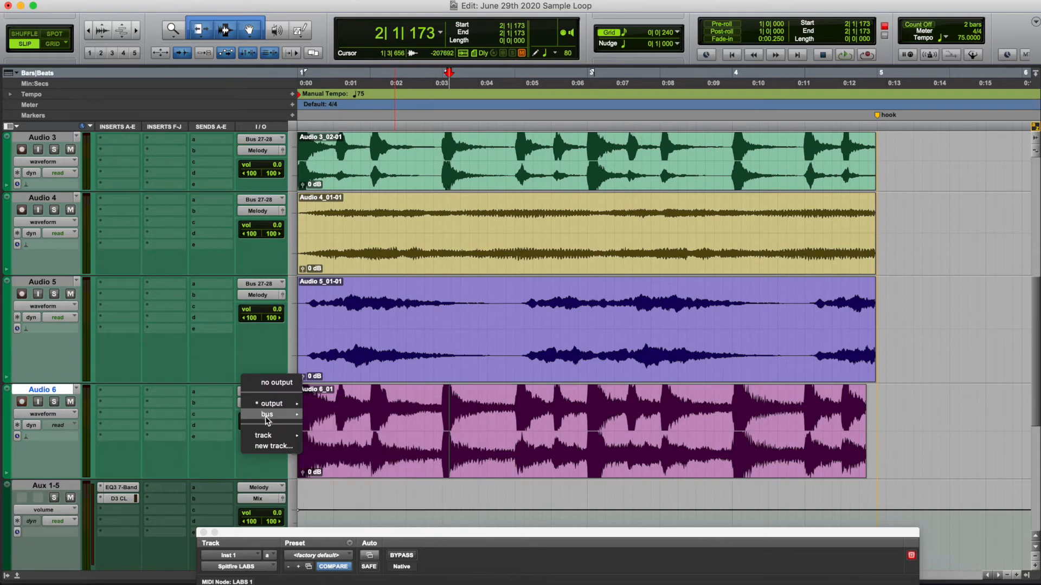
pyautogui.moveTo(266, 417)
pyautogui.click(343, 417)
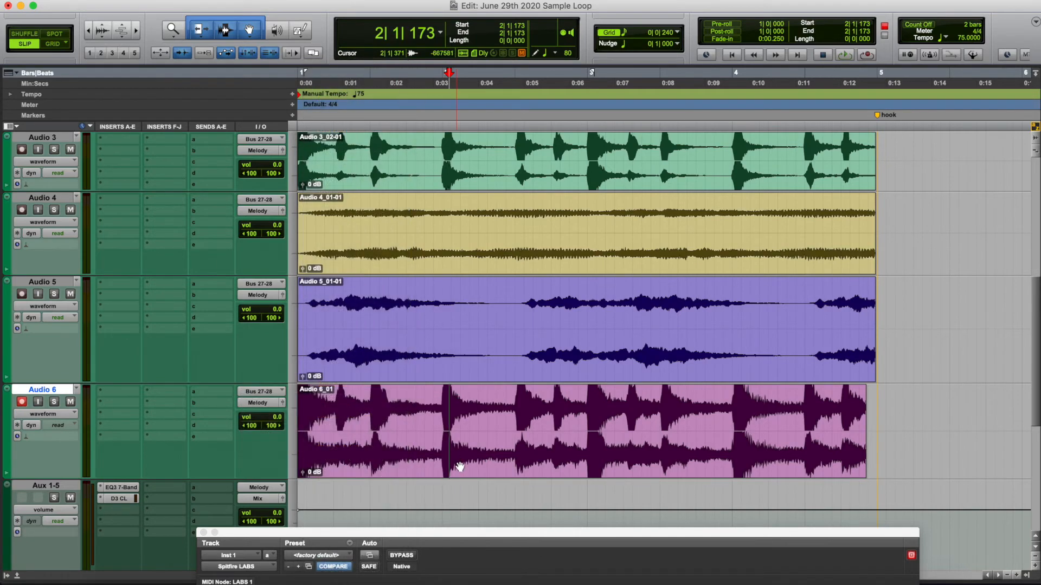
# Step: Select the existing Audio 6 clip and record the Inst 1 melody over its full length
pyautogui.click(460, 468)
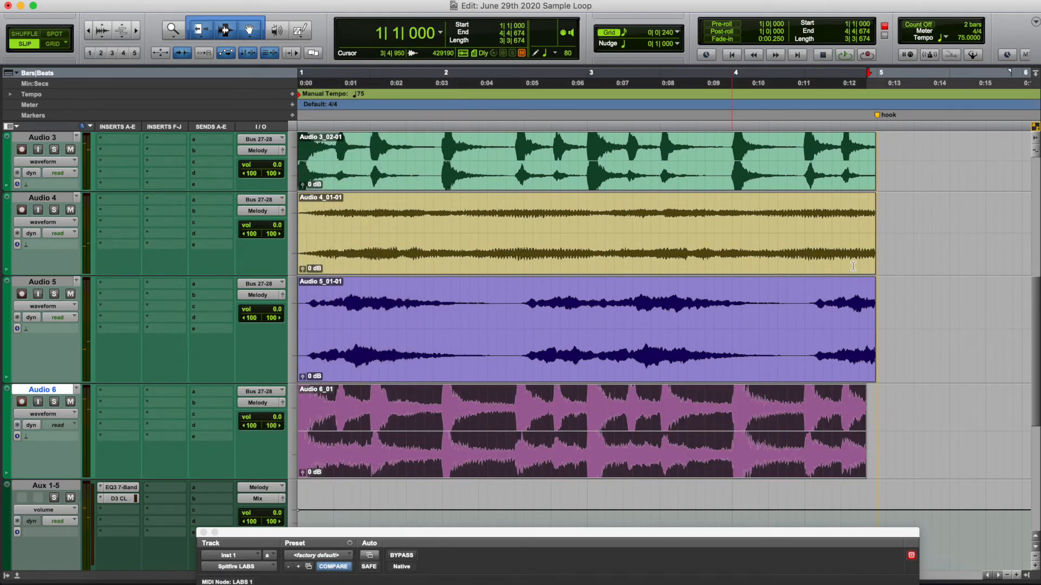
pyautogui.click(867, 54)
pyautogui.press('space')
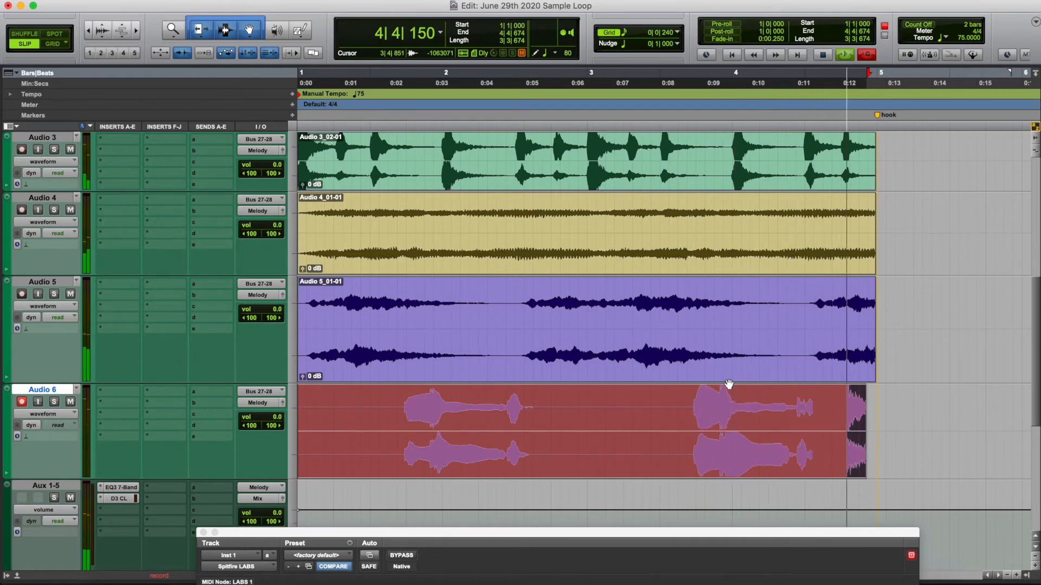
pyautogui.press('space')
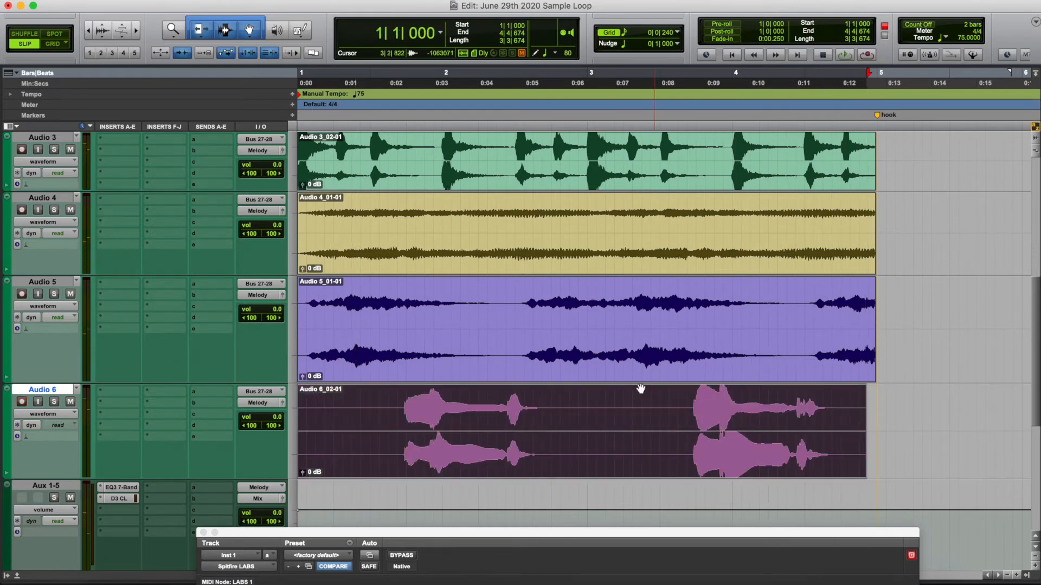
# Step: Lower the velocities of the first two Inst 1 melody notes and of the matching pair in bar 3
pyautogui.scroll(10, 632, 352)
pyautogui.moveTo(471, 251); pyautogui.dragTo(400, 222)
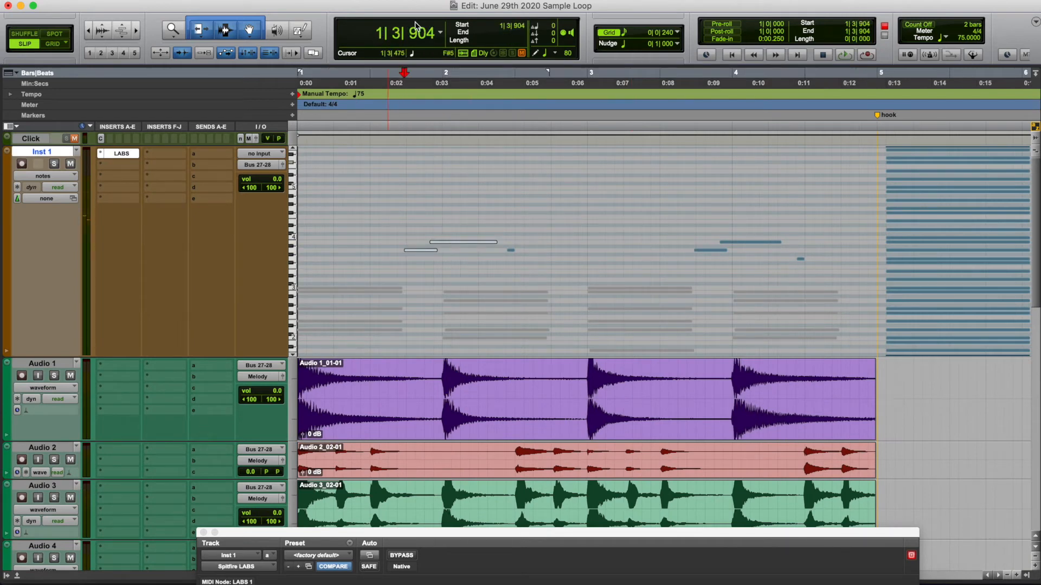
pyautogui.hotkey('ctrl', '-')
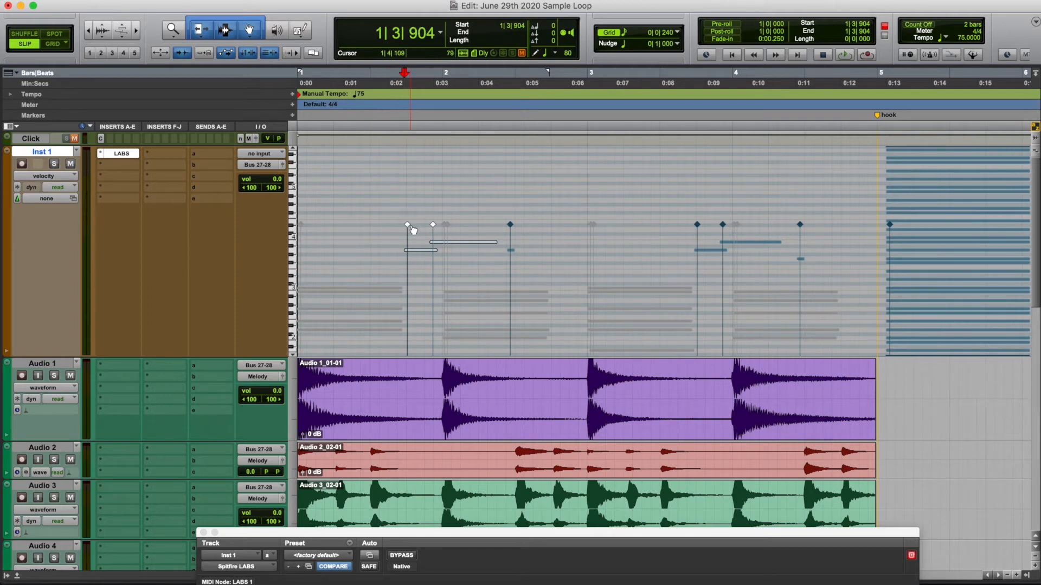
pyautogui.moveTo(409, 230); pyautogui.dragTo(411, 244)
pyautogui.moveTo(699, 227); pyautogui.dragTo(722, 245)
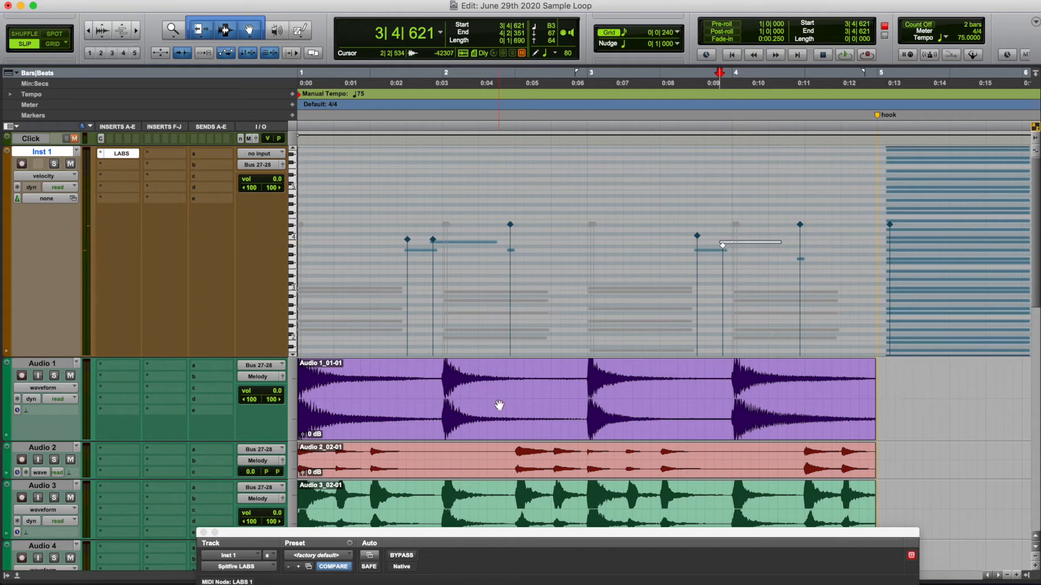
pyautogui.moveTo(410, 244); pyautogui.dragTo(411, 259)
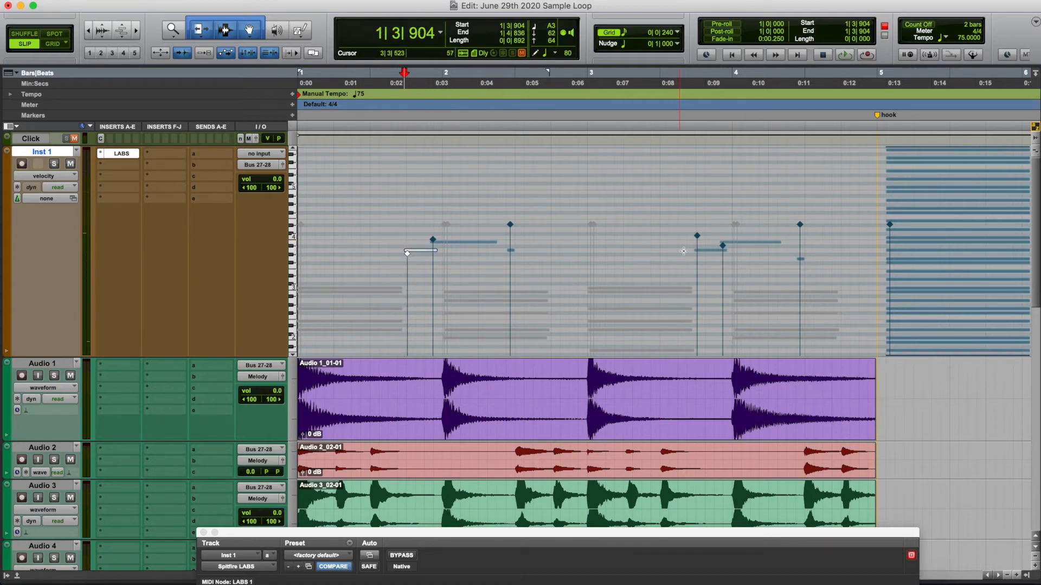
# Step: Re-record the Inst 1 melody onto Audio 6 over the length of the Audio 5 clip and disarm the track
pyautogui.scroll(-6, 645, 416)
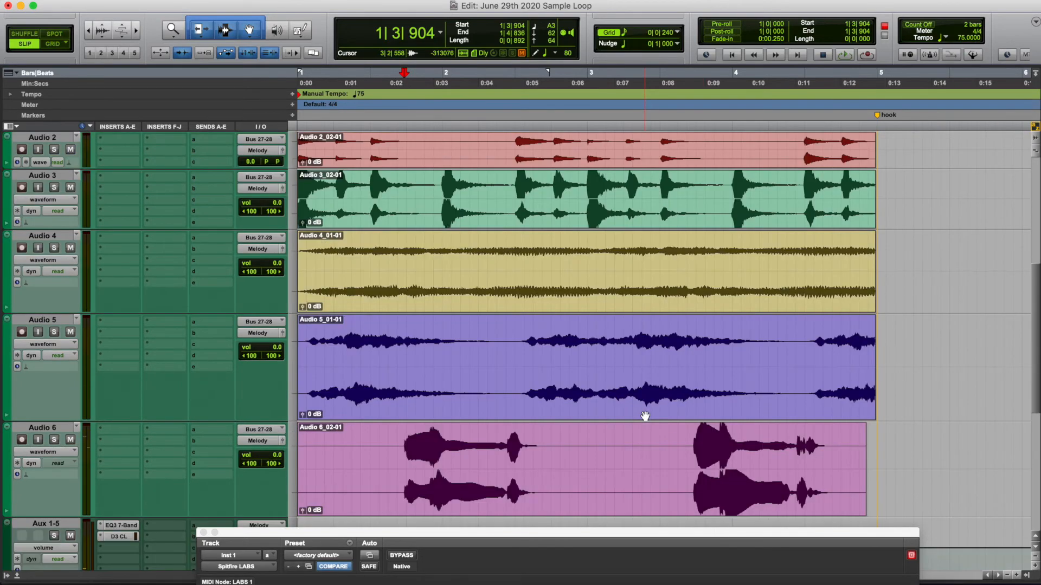
pyautogui.click(627, 468)
pyautogui.click(710, 402)
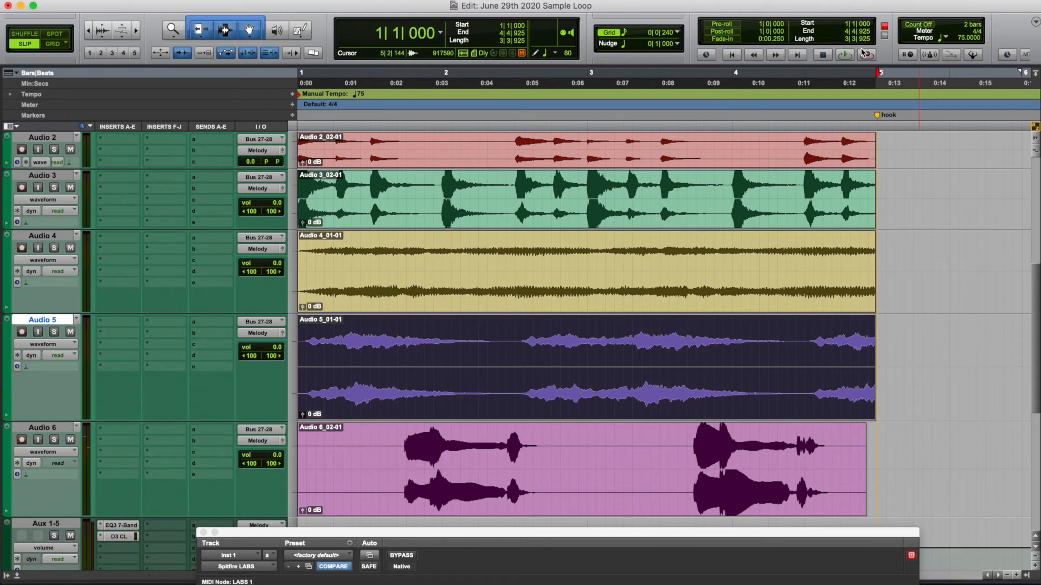
pyautogui.click(844, 55)
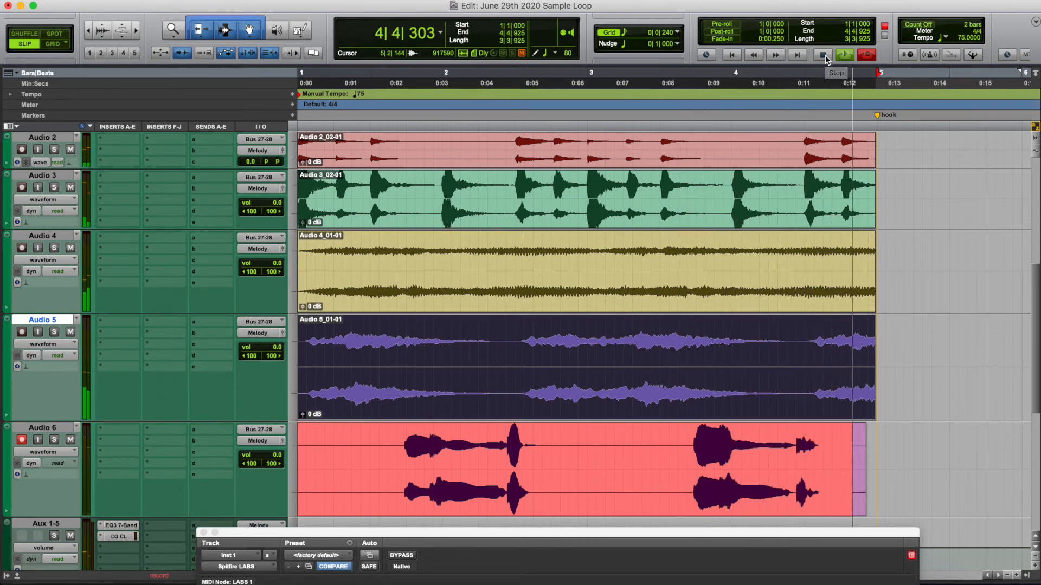
pyautogui.press('space')
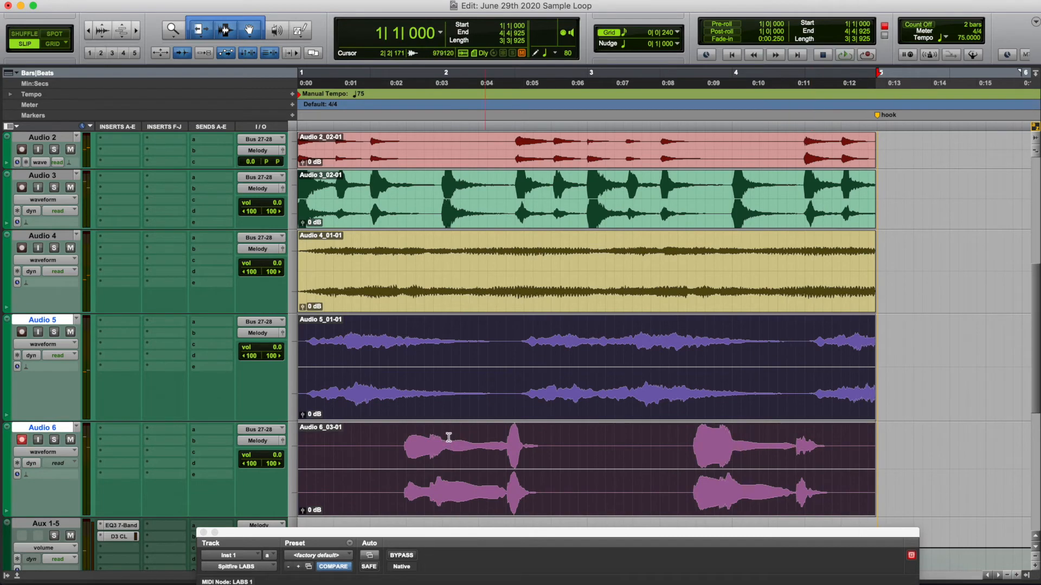
pyautogui.click(22, 441)
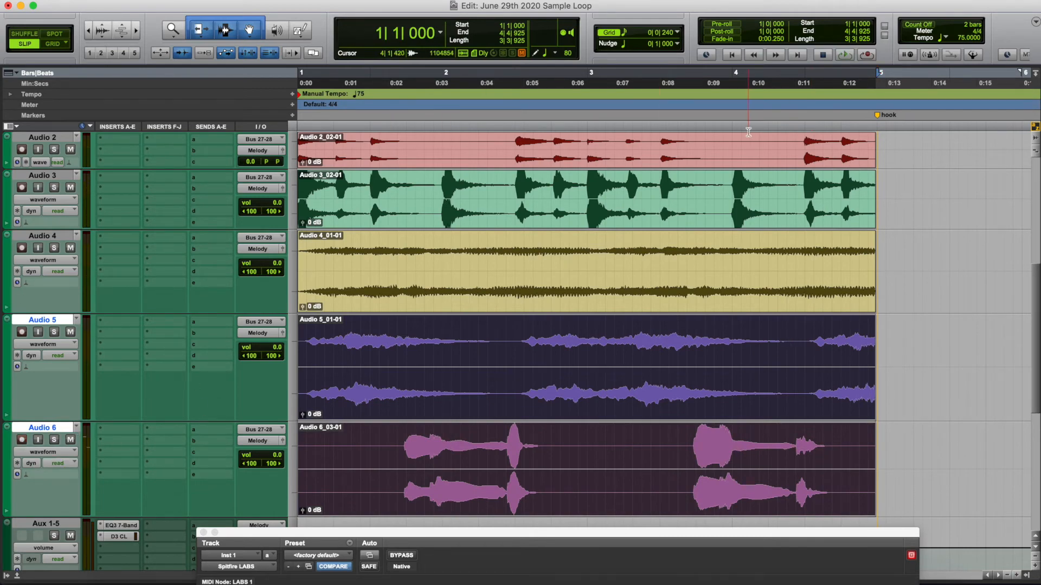
# Step: Route the Aux 1-5 output to Master
pyautogui.scroll(5, 298, 422)
pyautogui.click(448, 441)
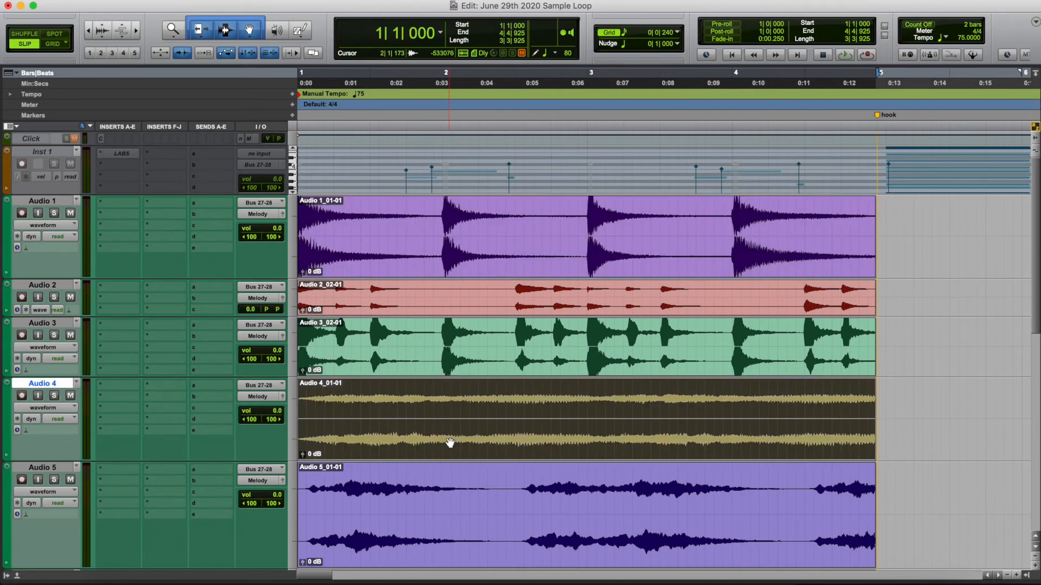
pyautogui.scroll(-5, 450, 443)
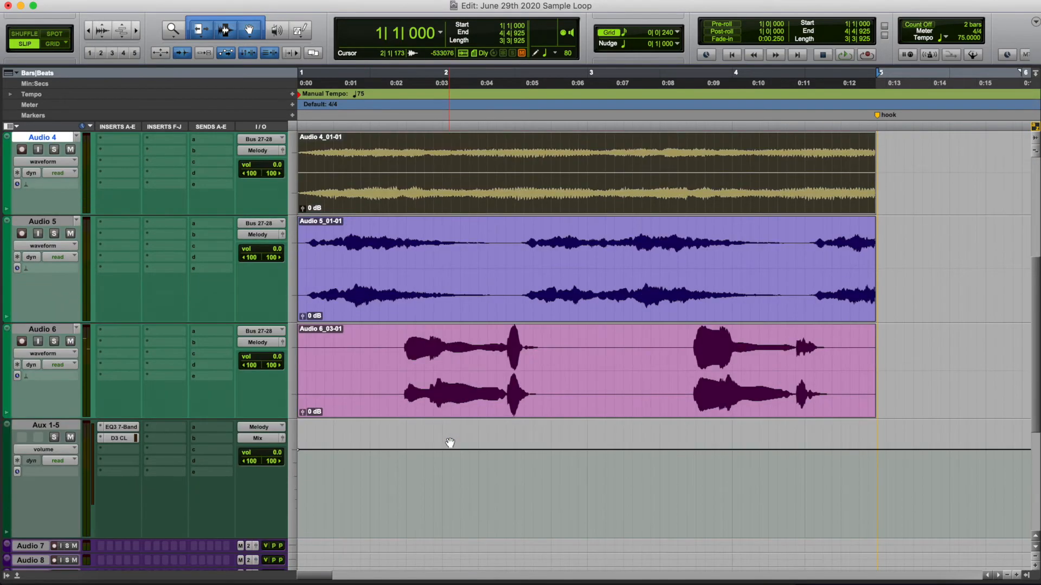
pyautogui.click(257, 438)
pyautogui.moveTo(274, 439)
pyautogui.click(343, 445)
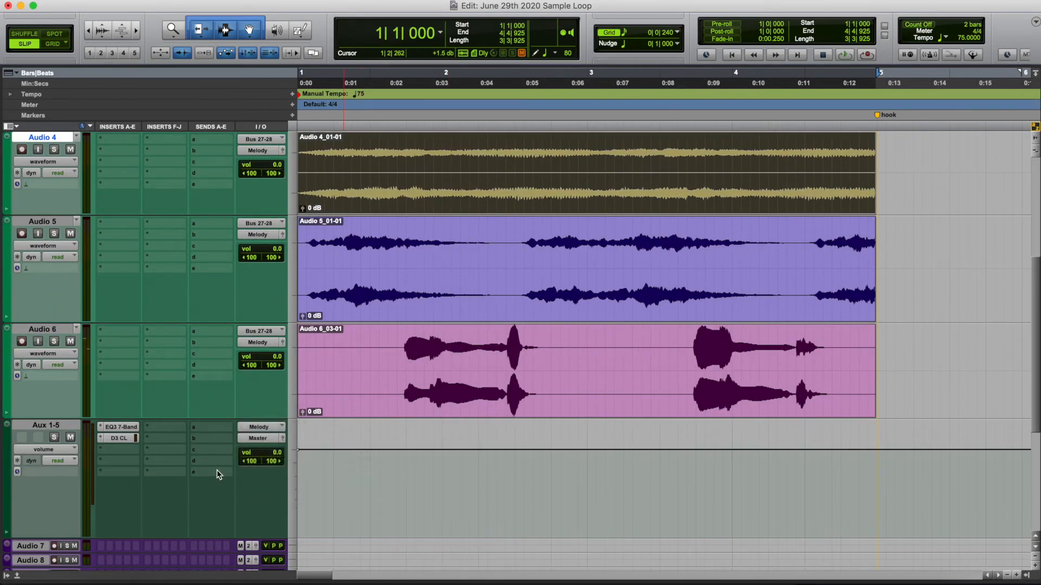
# Step: Audition the melody and enable the high-pass filter in the Aux 1-5 track's EQ3 7-Band
pyautogui.click(399, 382)
pyautogui.press('space')
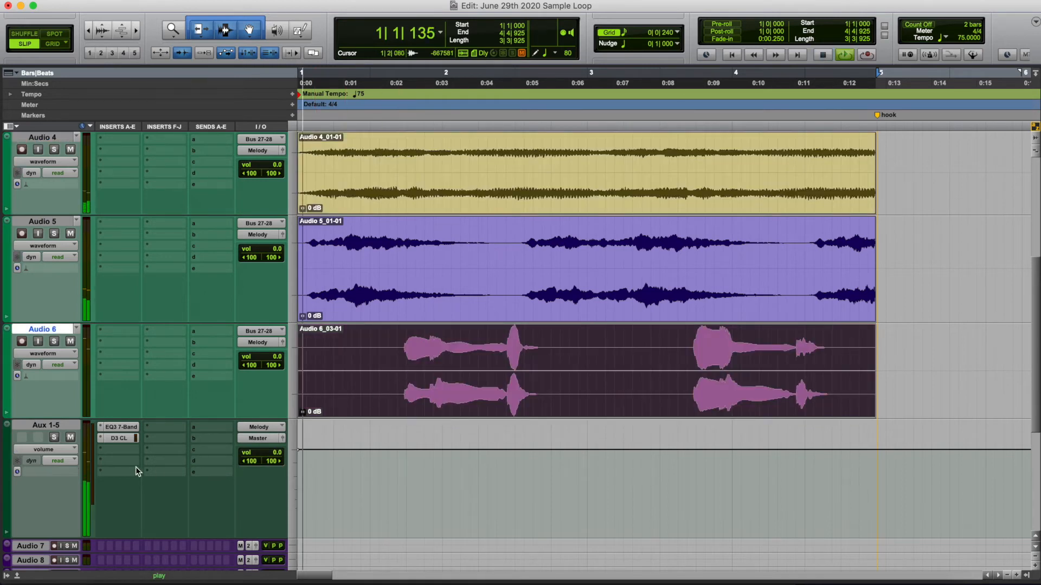
pyautogui.click(125, 429)
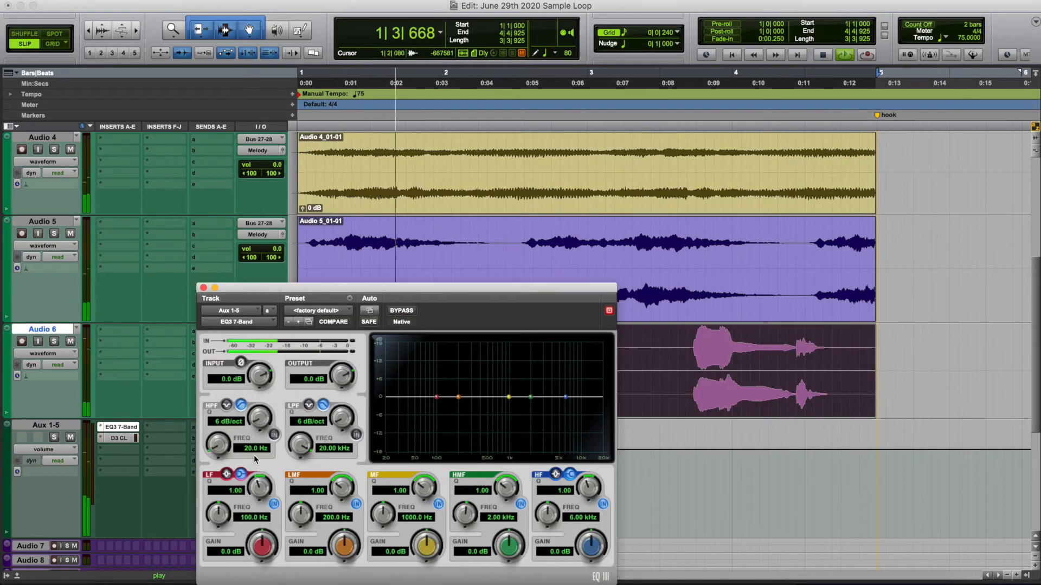
pyautogui.press('space')
pyautogui.click(274, 436)
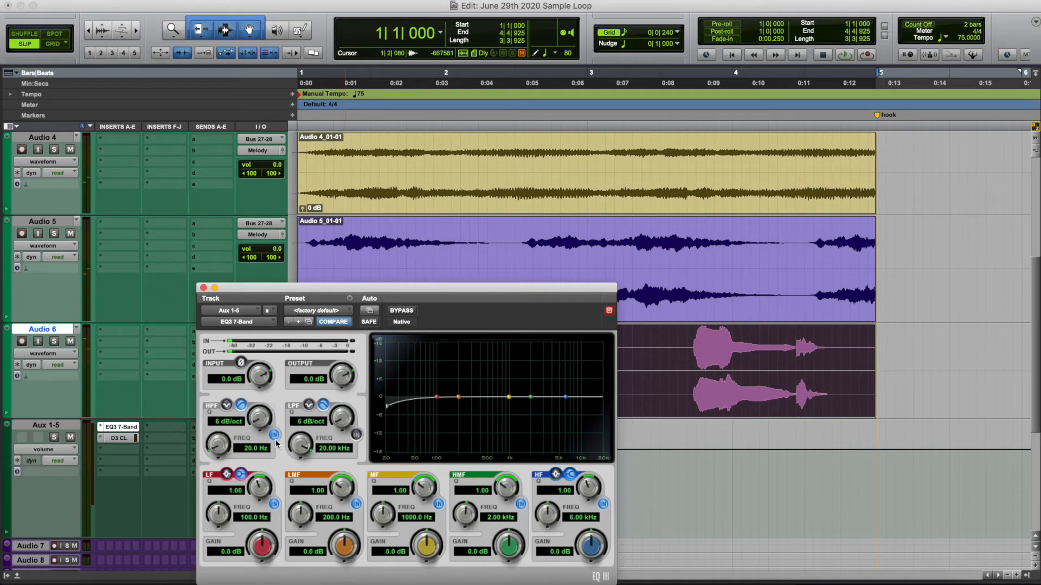
pyautogui.press('space')
pyautogui.press('space')
# Step: Set the Aux EQ's high-pass filter to 70 Hz with a 12 dB/oct slope and close the plug-in window
pyautogui.click(256, 450)
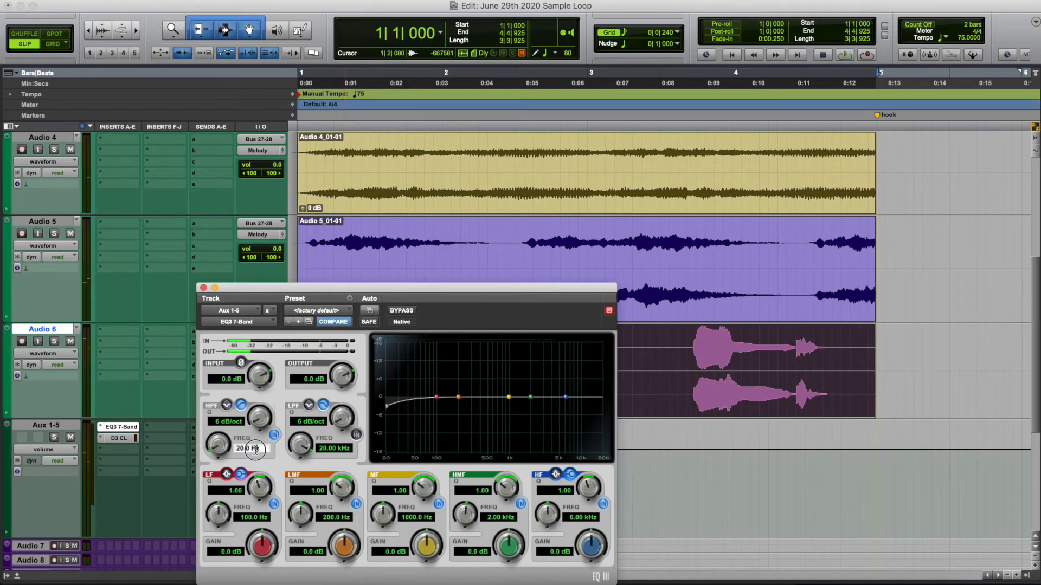
pyautogui.click(253, 460)
pyautogui.click(253, 446)
pyautogui.write('70')
pyautogui.press('Return')
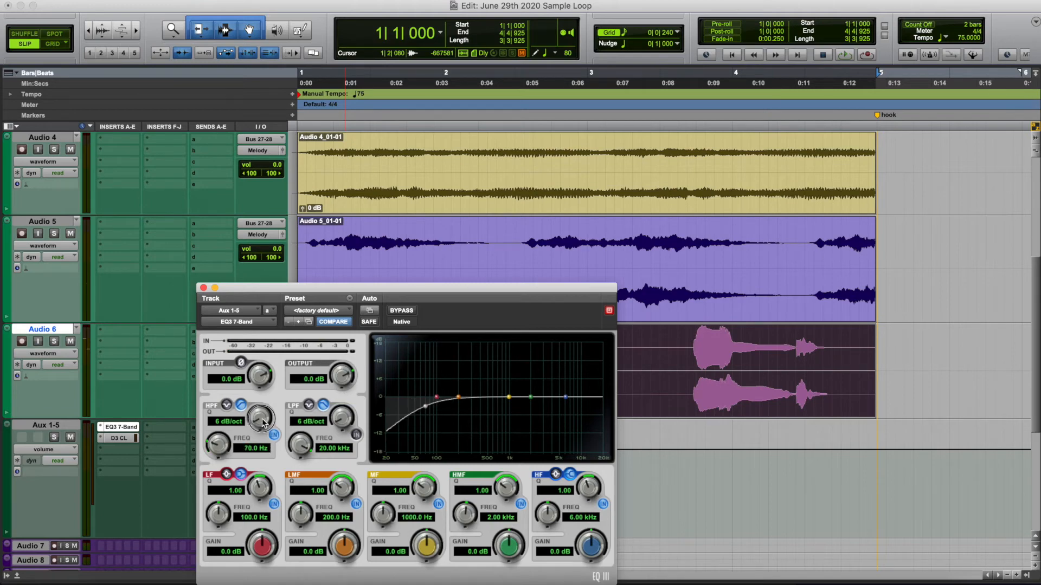
pyautogui.moveTo(262, 419); pyautogui.dragTo(259, 393)
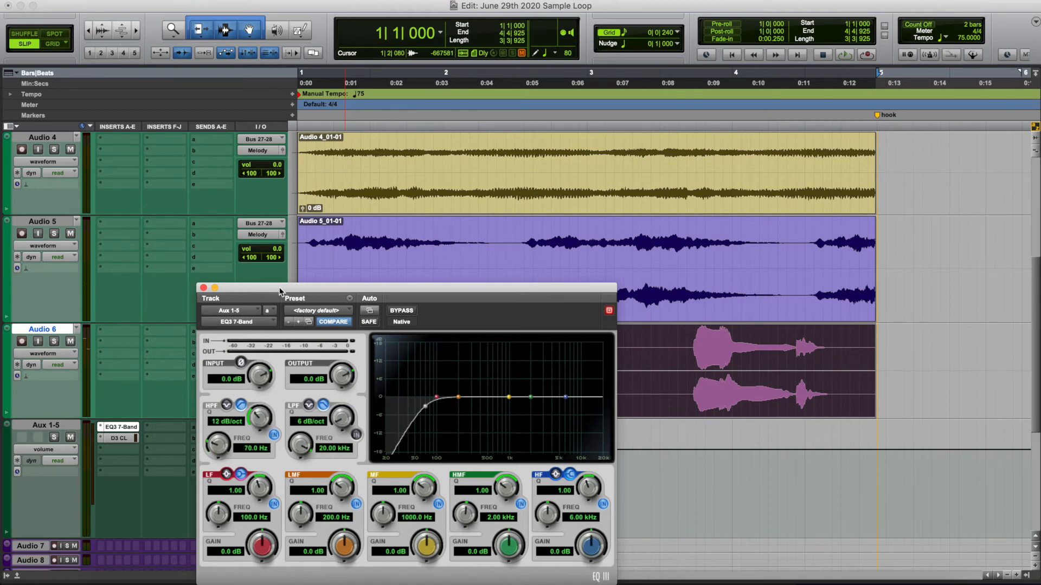
pyautogui.moveTo(277, 297); pyautogui.dragTo(342, 121)
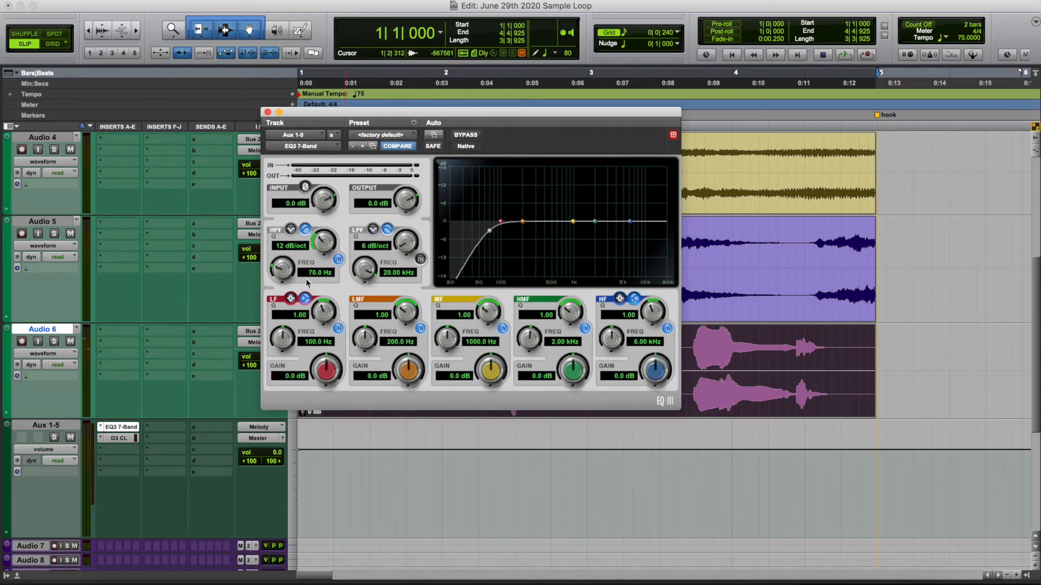
pyautogui.click(267, 112)
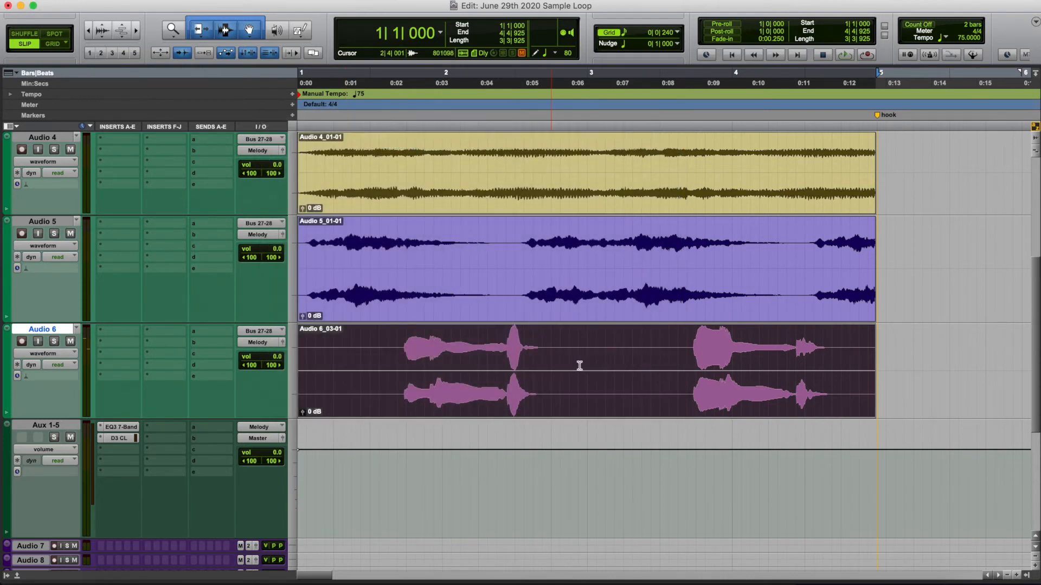
# Step: Play back the opening of the loop to hear the filtered melody and select the Audio 5 clip
pyautogui.press('space')
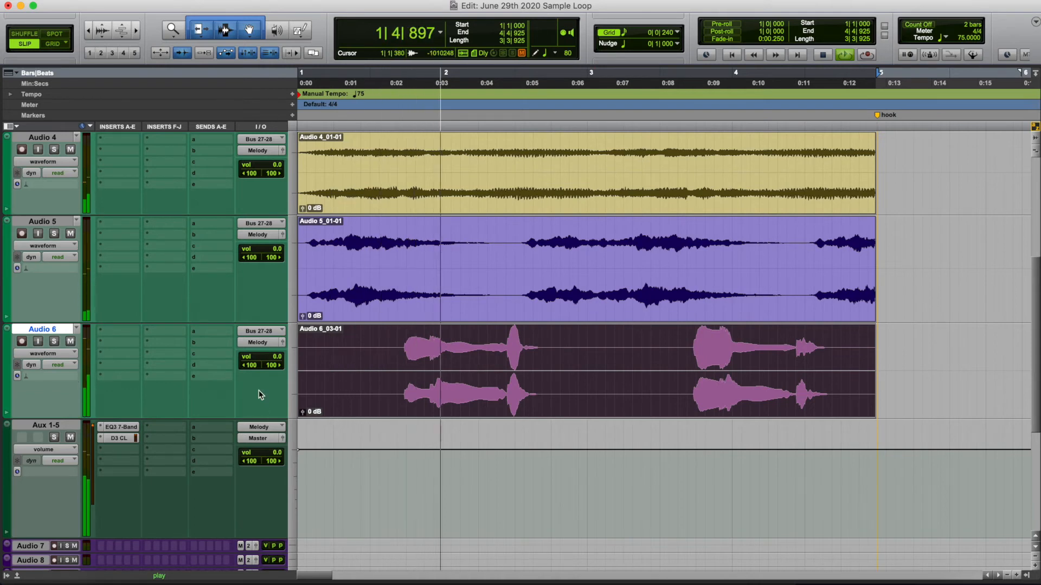
pyautogui.press('space')
pyautogui.click(398, 315)
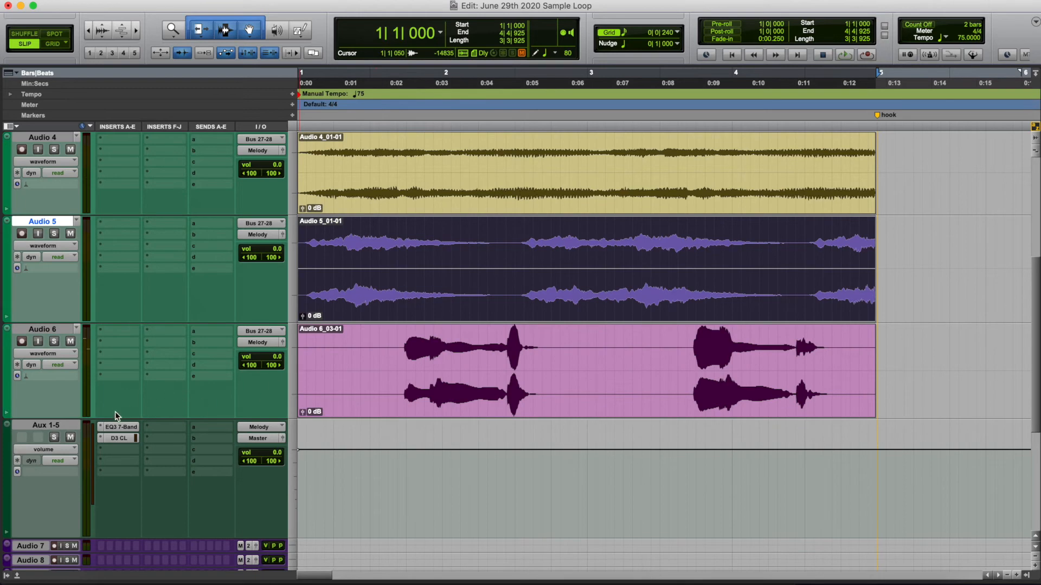
# Step: Reduce the heights of the Audio 1, Audio 4, Audio 5 and Audio 6 tracks so all melody tracks and Aux 1-5 fit together
pyautogui.moveTo(115, 417); pyautogui.dragTo(158, 347)
pyautogui.scroll(5, 139, 329)
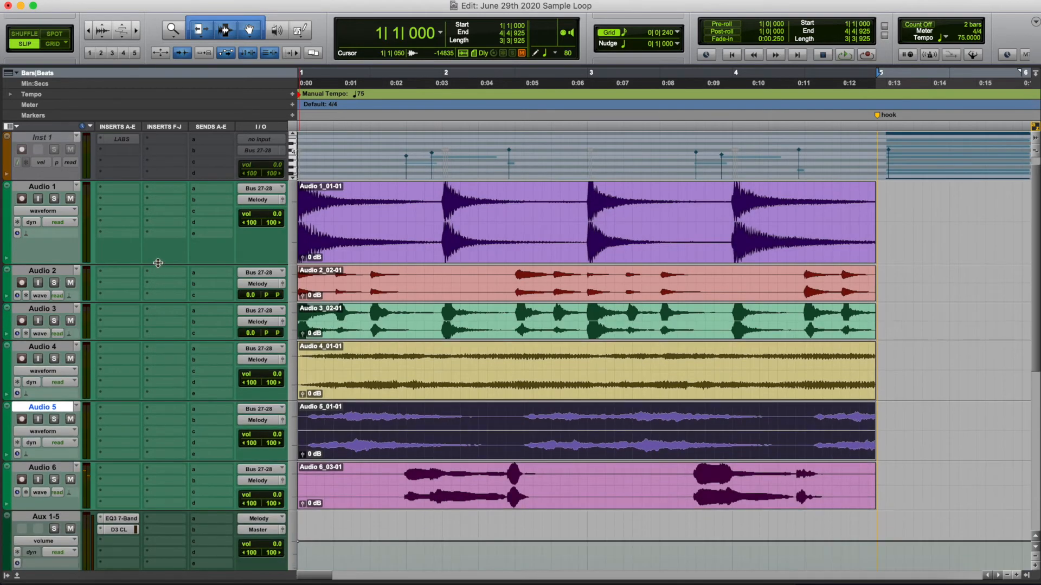
pyautogui.moveTo(159, 267); pyautogui.dragTo(161, 228)
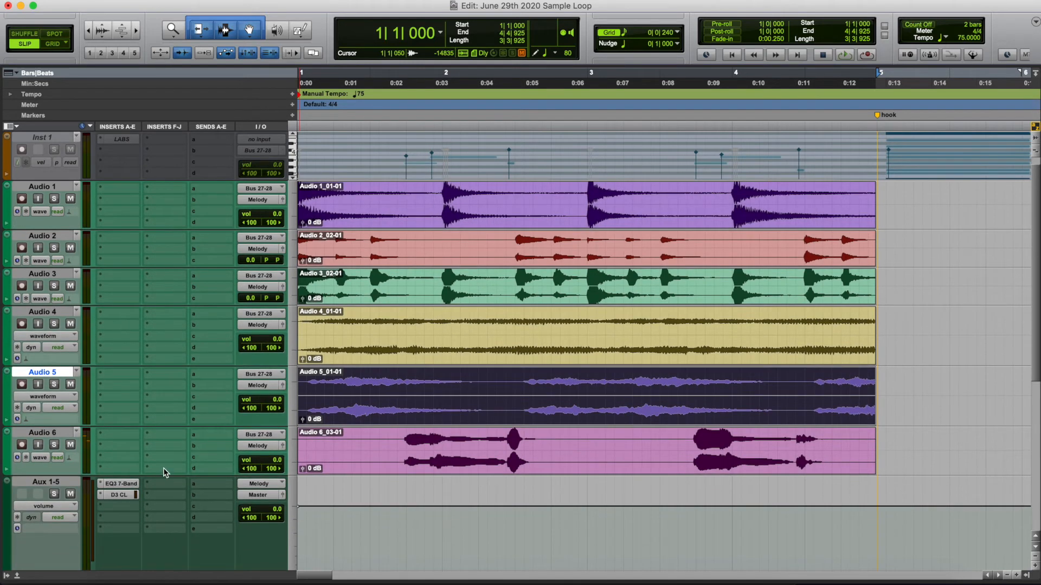
pyautogui.moveTo(168, 475); pyautogui.dragTo(168, 460)
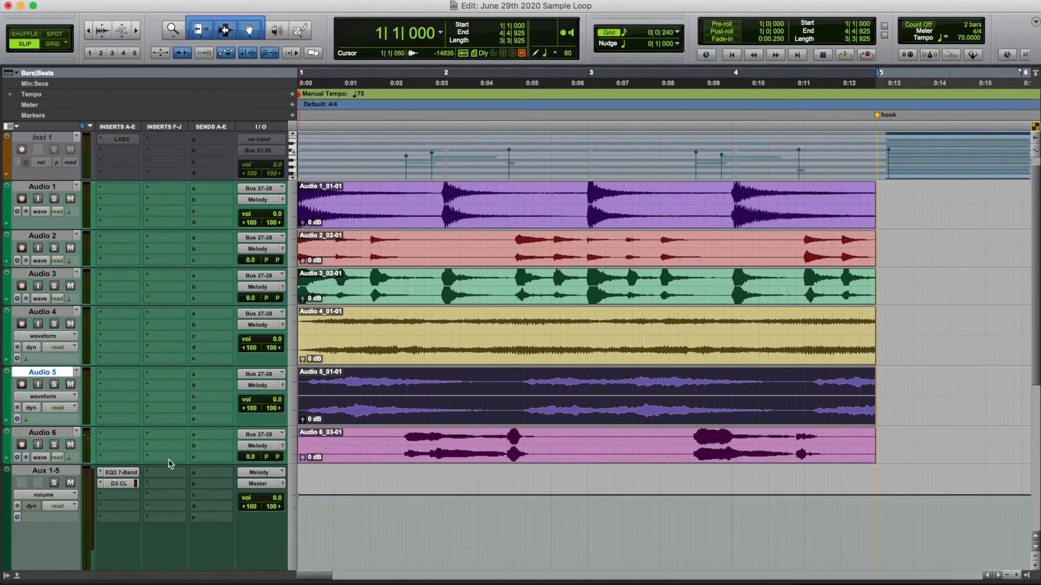
pyautogui.moveTo(170, 353); pyautogui.dragTo(171, 346)
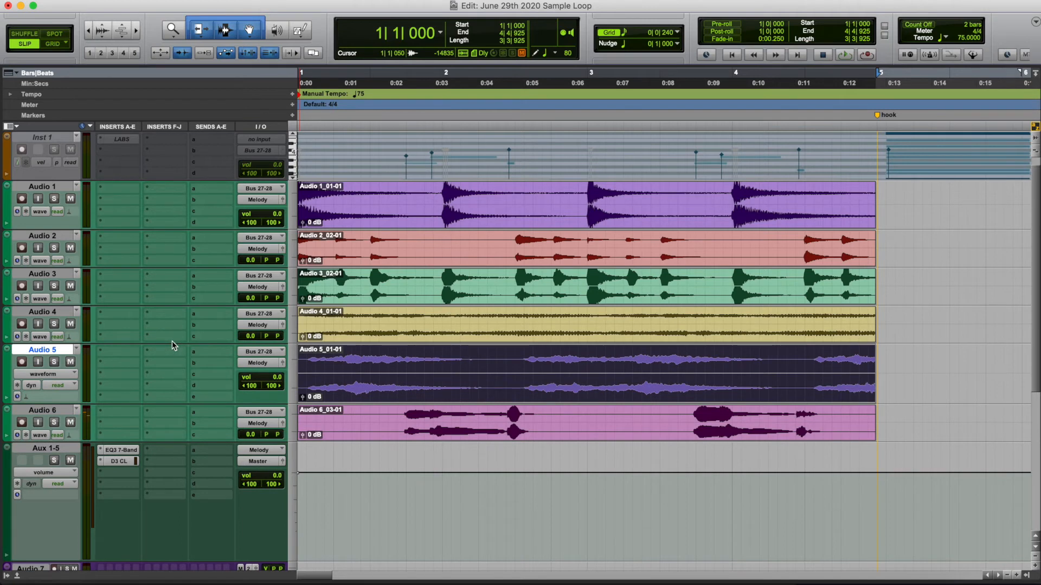
pyautogui.moveTo(172, 403); pyautogui.dragTo(174, 381)
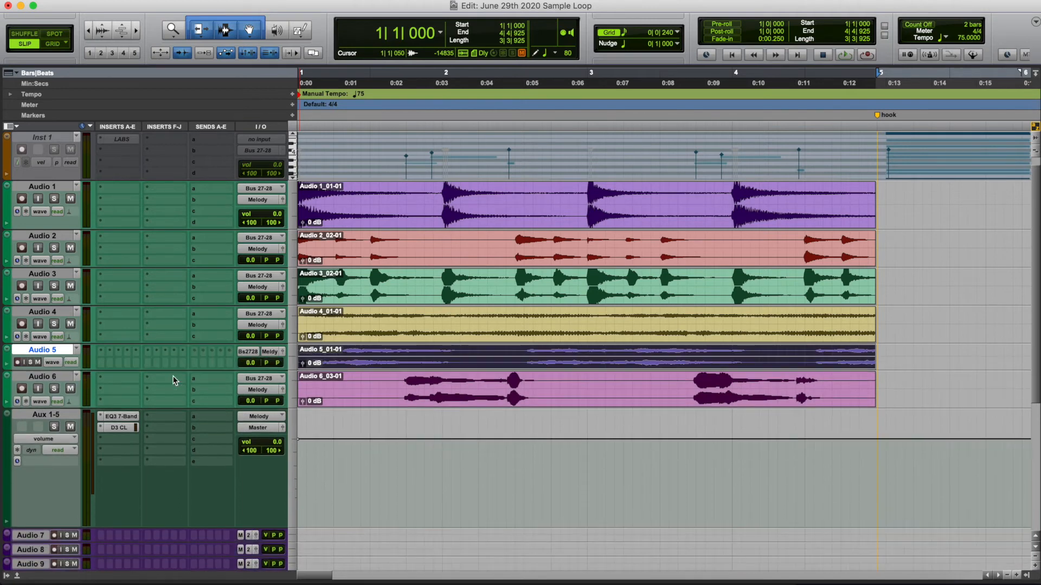
# Step: Lower the Audio 6 volume to -17.1 dB and check the balance in playback
pyautogui.moveTo(251, 402); pyautogui.dragTo(251, 413)
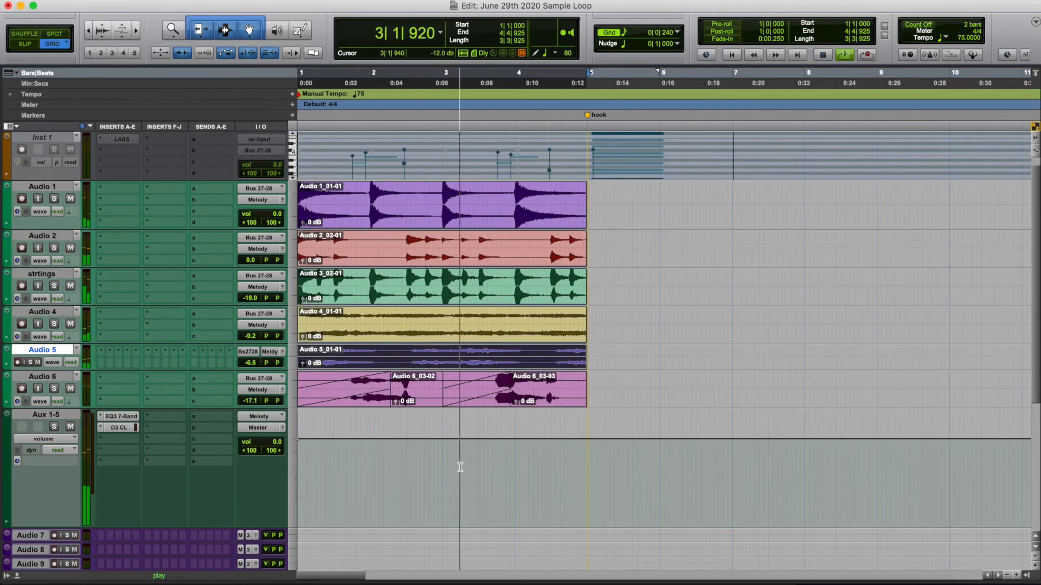
pyautogui.press('super+bracketleft')
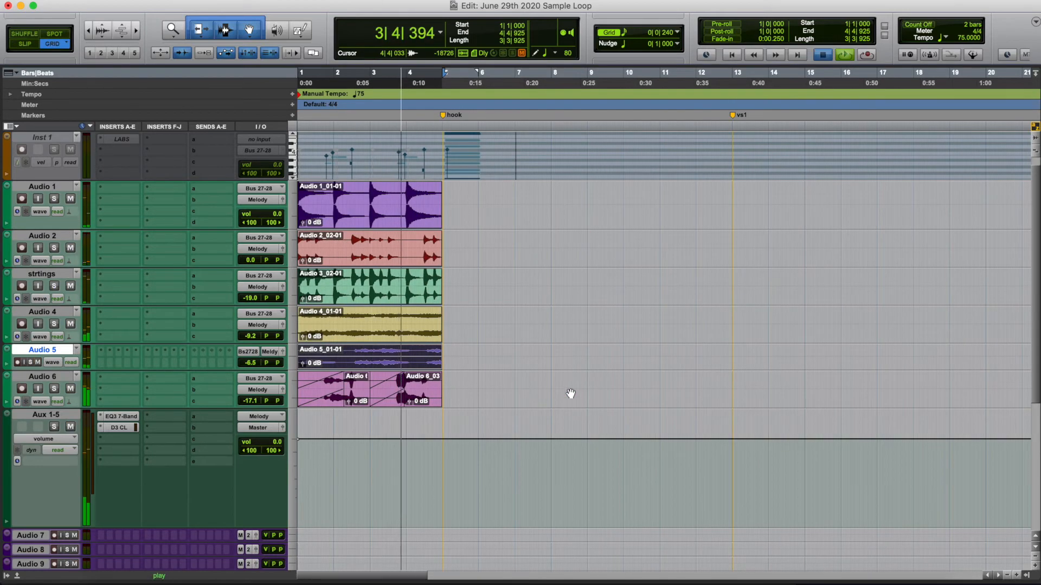
pyautogui.press('space')
# Step: Consolidate the separate Audio 6 clips and their fades across bars 1-4 into a single clip
pyautogui.click(389, 220)
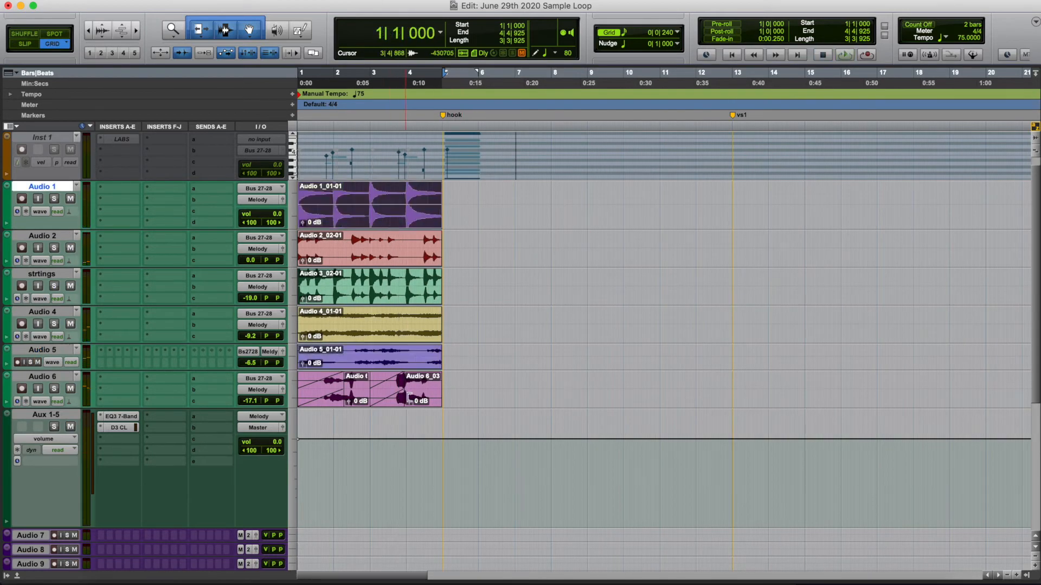
pyautogui.keyDown('shift'); pyautogui.click(422, 399); pyautogui.keyUp('shift')
pyautogui.click(511, 383)
pyautogui.click(379, 404)
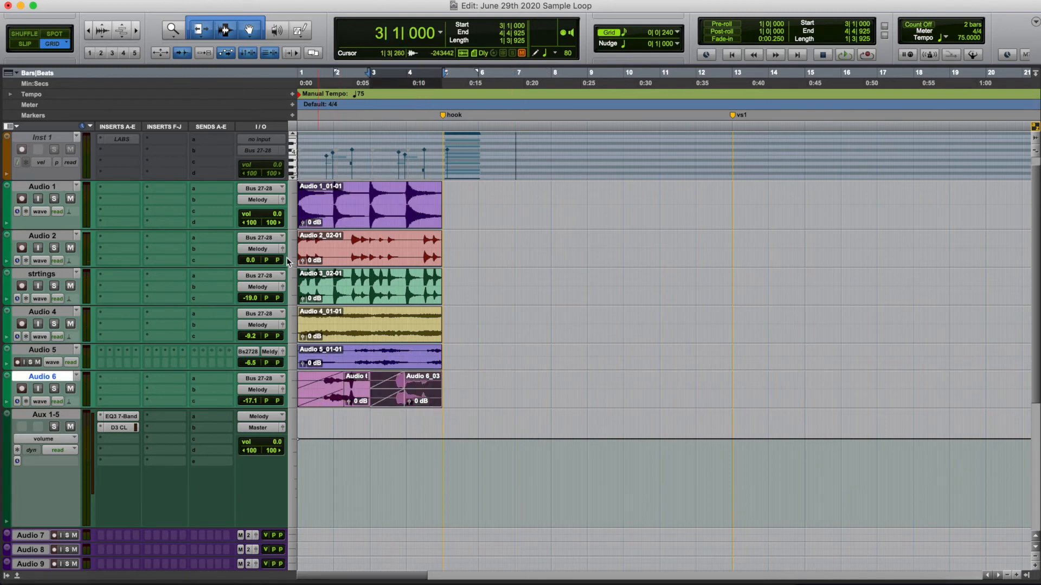
pyautogui.keyDown('shift'); pyautogui.click(330, 407); pyautogui.keyUp('shift')
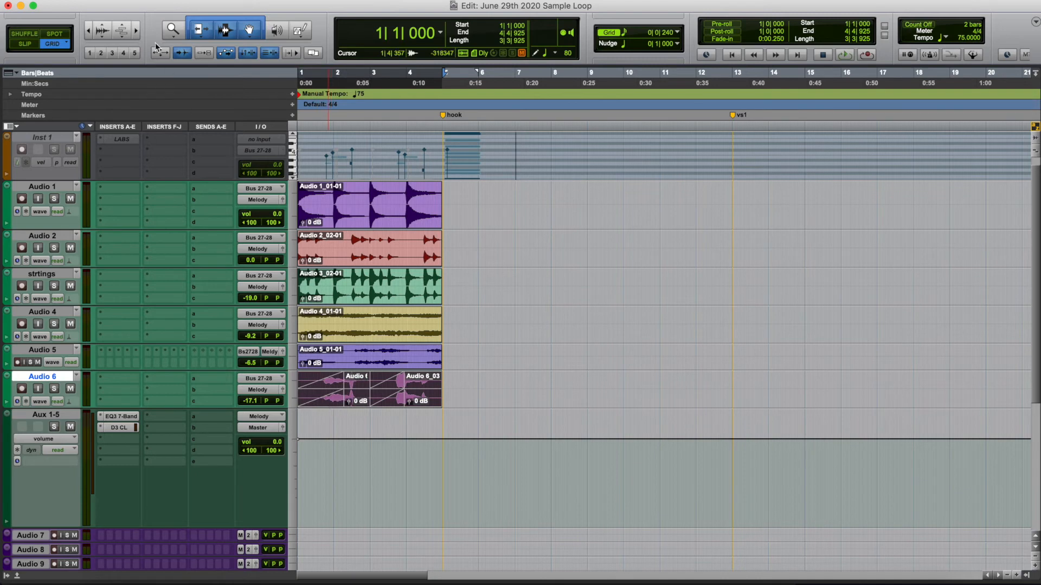
pyautogui.click(112, 0)
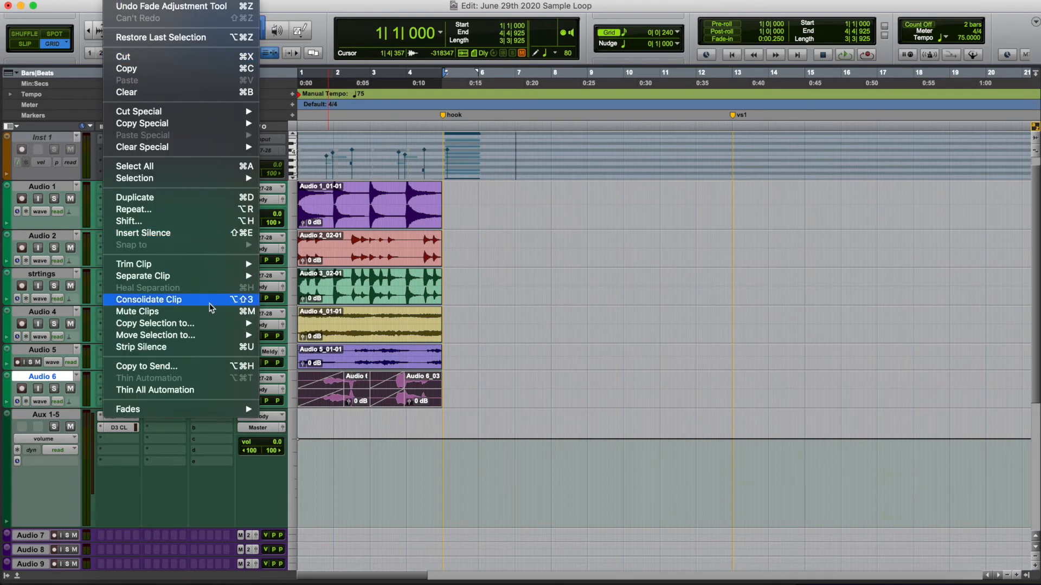
pyautogui.click(234, 303)
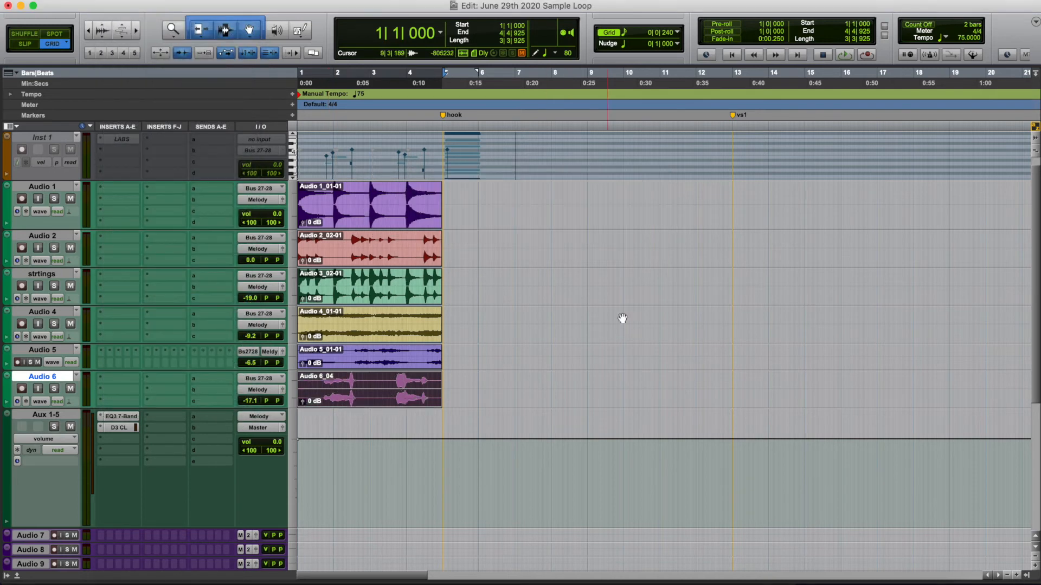
# Step: Select the four-bar clips on all six melody tracks and duplicate them three times to fill 16 bars
pyautogui.keyDown('shift'); pyautogui.click(410, 213); pyautogui.keyUp('shift')
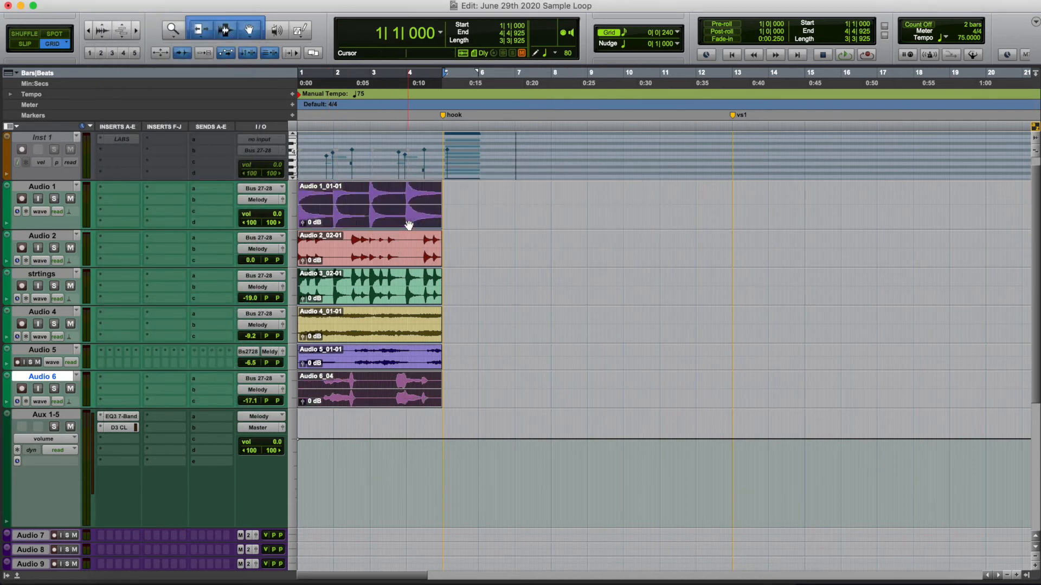
pyautogui.keyDown('shift'); pyautogui.click(408, 257); pyautogui.keyUp('shift')
pyautogui.keyDown('shift'); pyautogui.click(408, 295); pyautogui.keyUp('shift')
pyautogui.click(409, 370)
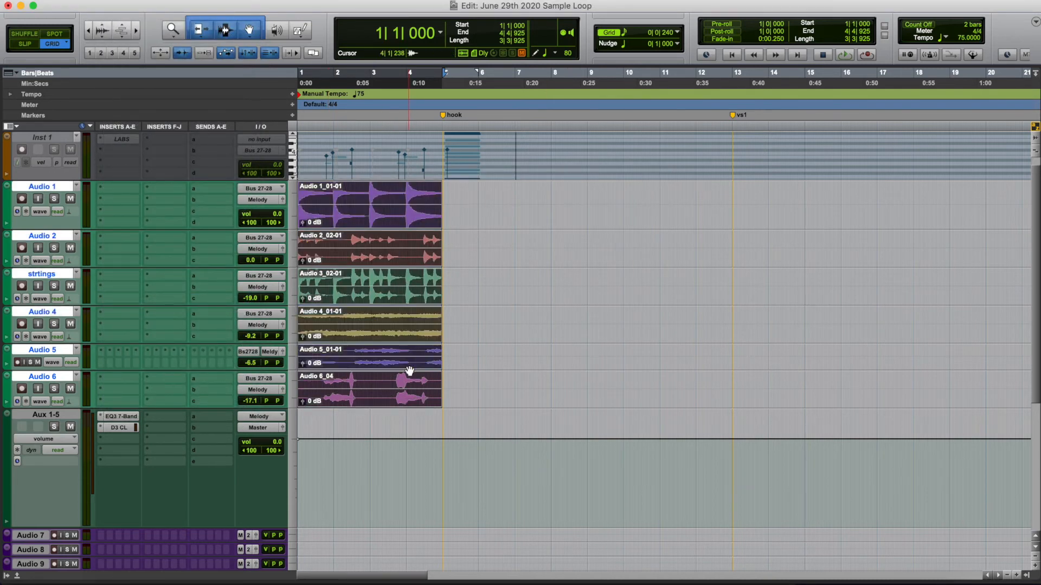
pyautogui.press('super+d')
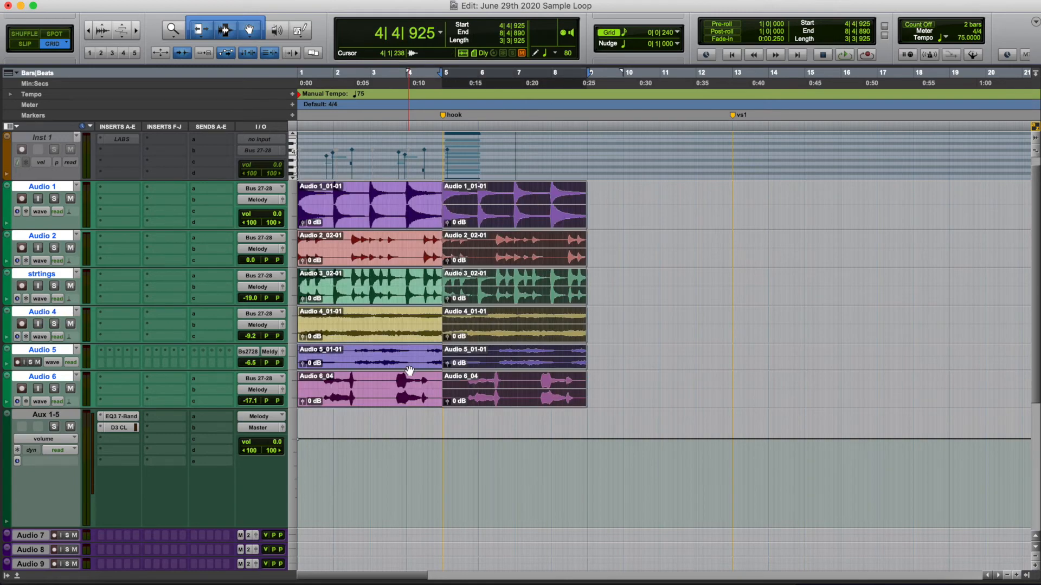
pyautogui.press('super+d')
pyautogui.press('super+d')
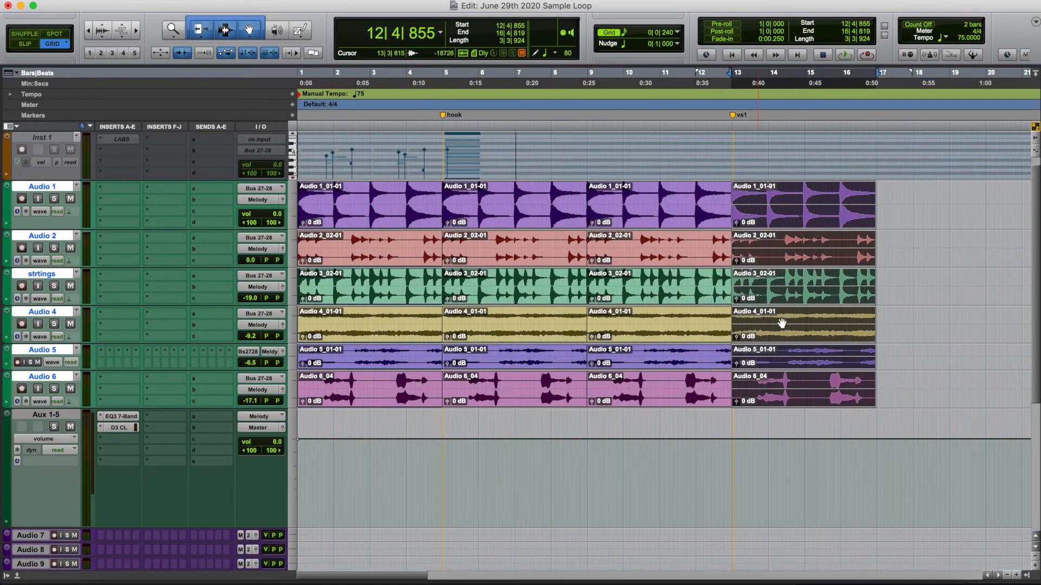
pyautogui.click(908, 273)
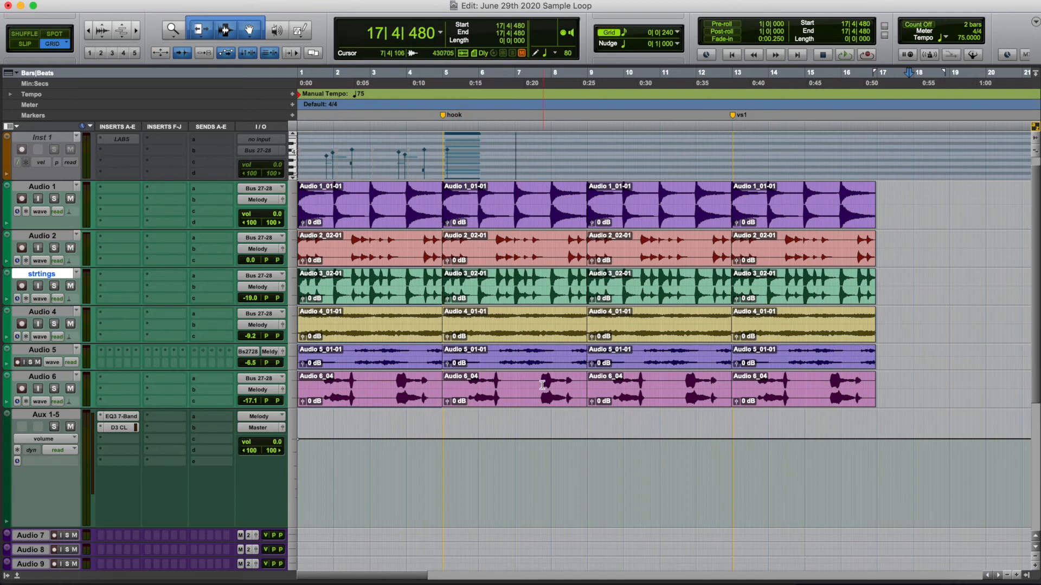
# Step: Mute the first two repetitions of the Audio 6 clip
pyautogui.click(536, 402)
pyautogui.click(679, 407)
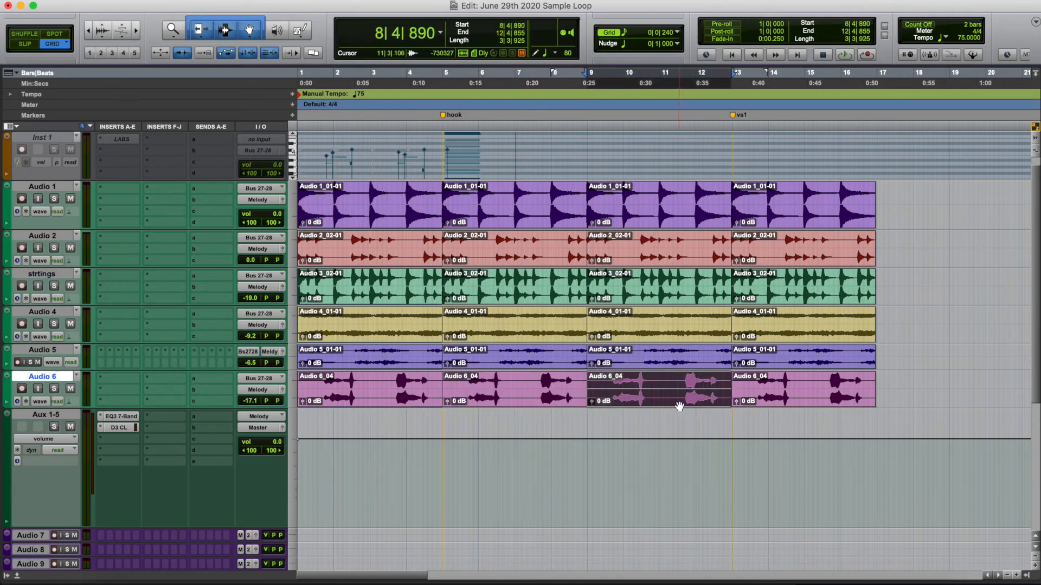
pyautogui.keyDown('shift'); pyautogui.click(377, 401); pyautogui.keyUp('shift')
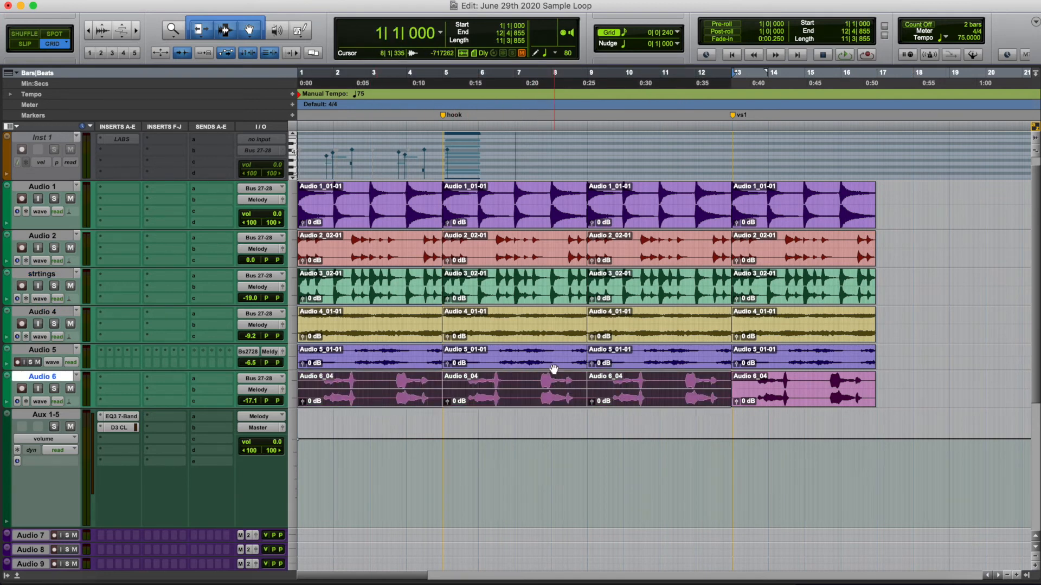
pyautogui.press('super+m')
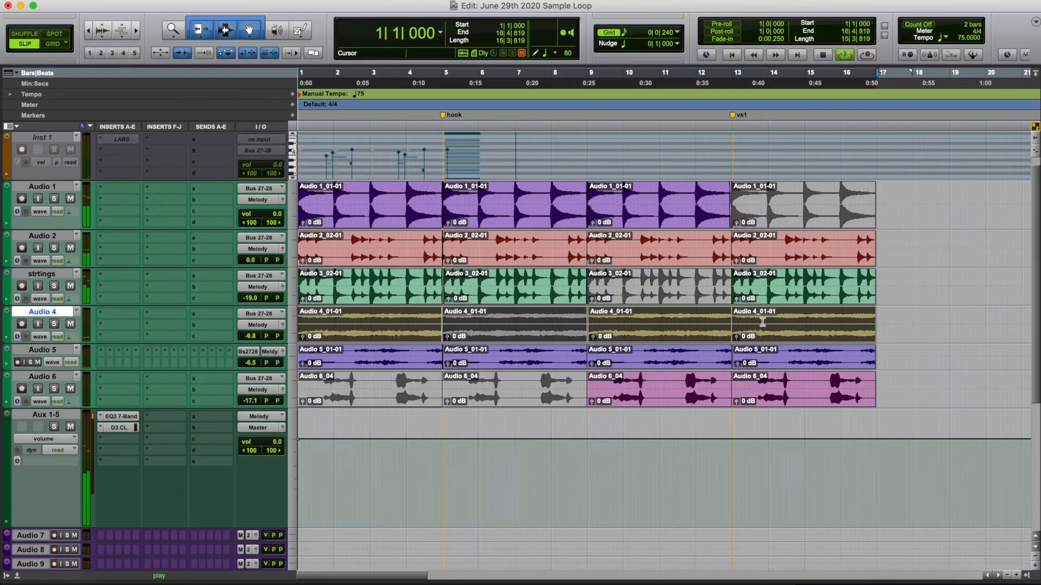
pyautogui.press('space')
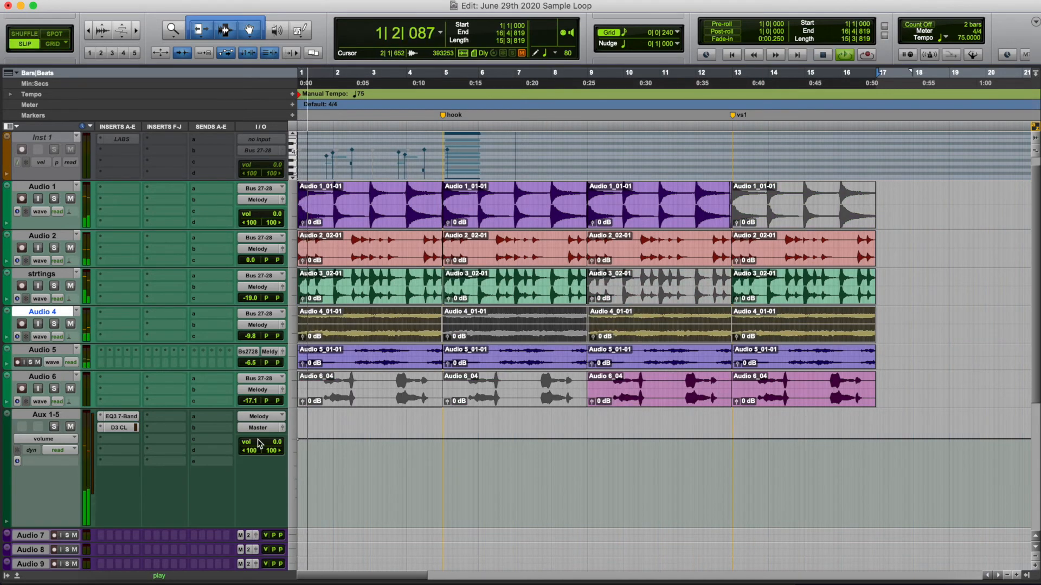
pyautogui.click(214, 433)
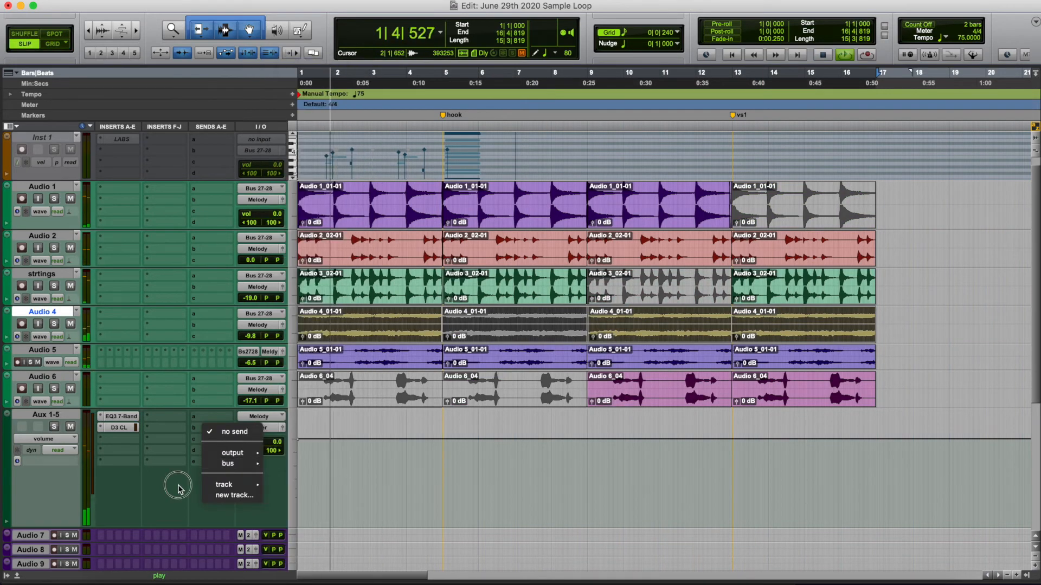
pyautogui.click(178, 488)
pyautogui.press('space')
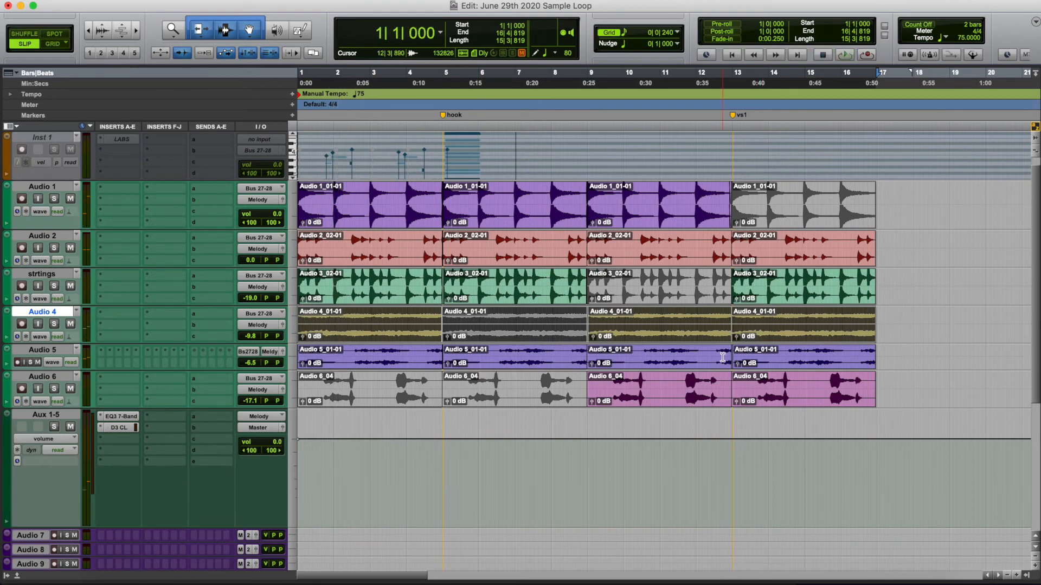
# Step: Add a send to the Delay bus in slot b of the Aux 1-5 track and set its level to -7.3 dB
pyautogui.press('space')
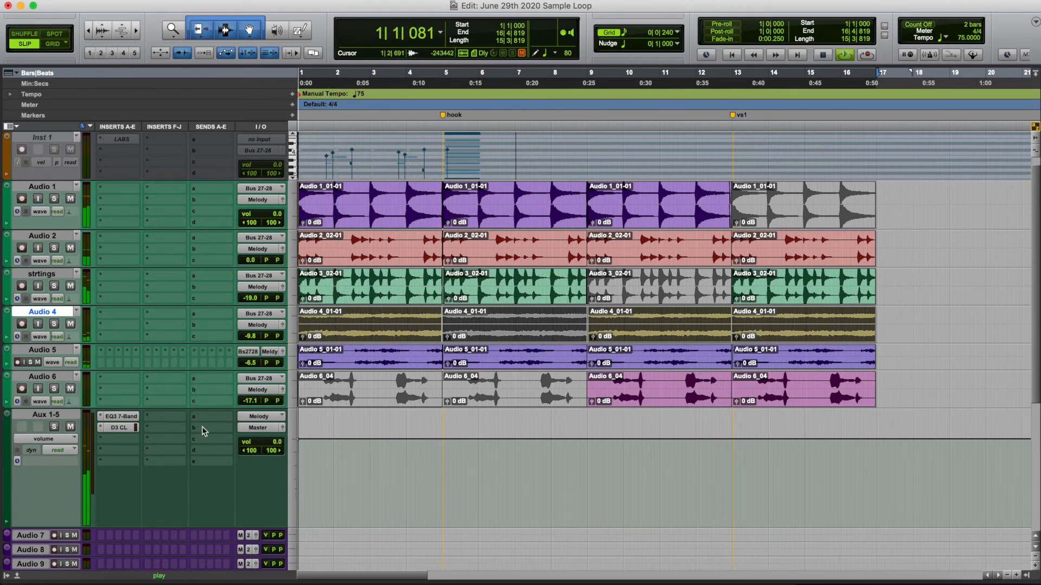
pyautogui.click(224, 464)
pyautogui.moveTo(230, 463)
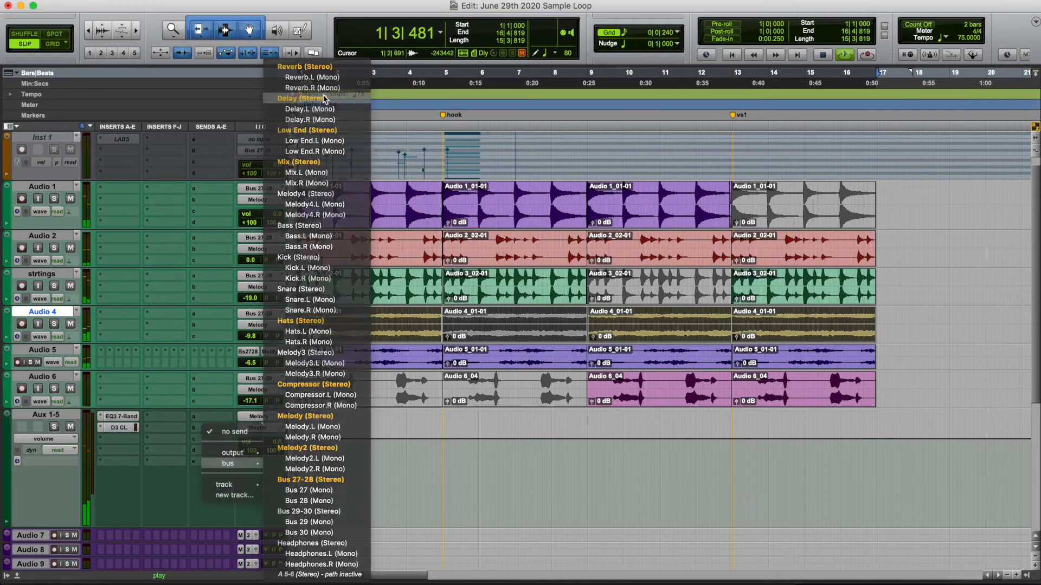
pyautogui.click(325, 110)
pyautogui.moveTo(473, 432); pyautogui.dragTo(474, 354)
# Step: Add a send to the Reverb bus in slot a of Aux 1-5, set its level to -7.3 dB, and check it in playback
pyautogui.click(210, 427)
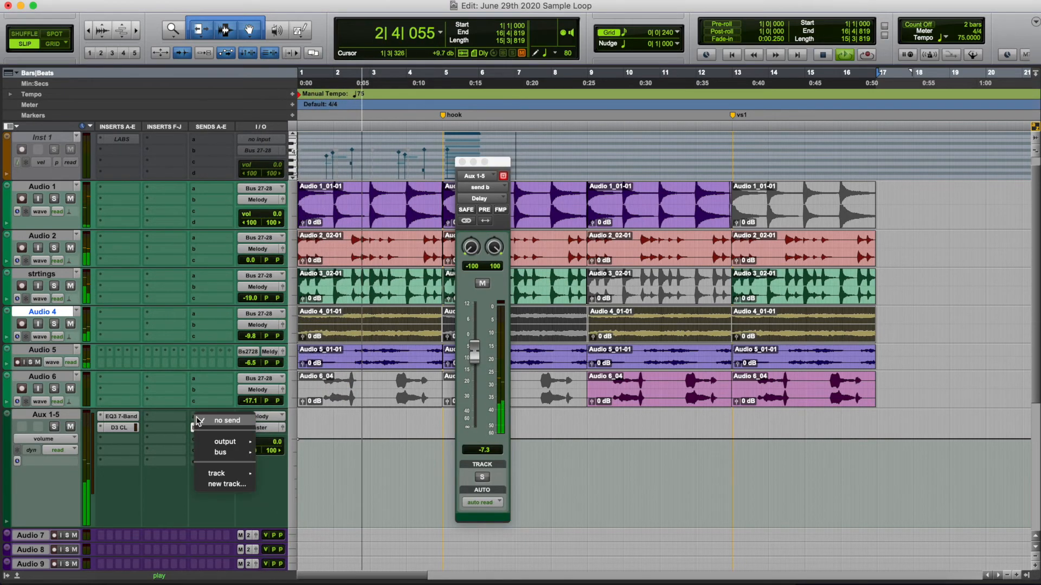
pyautogui.moveTo(228, 452)
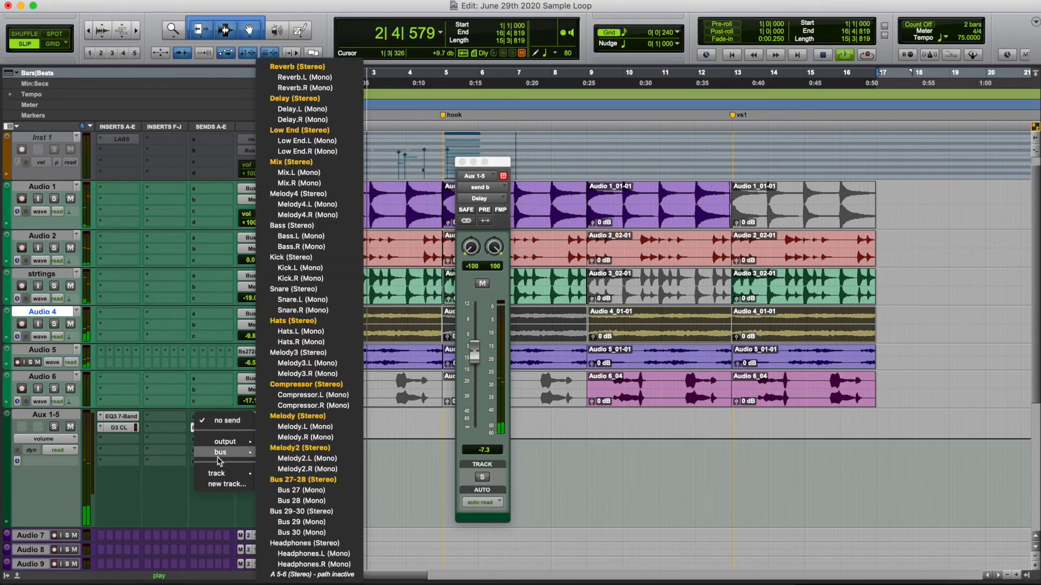
pyautogui.click(313, 77)
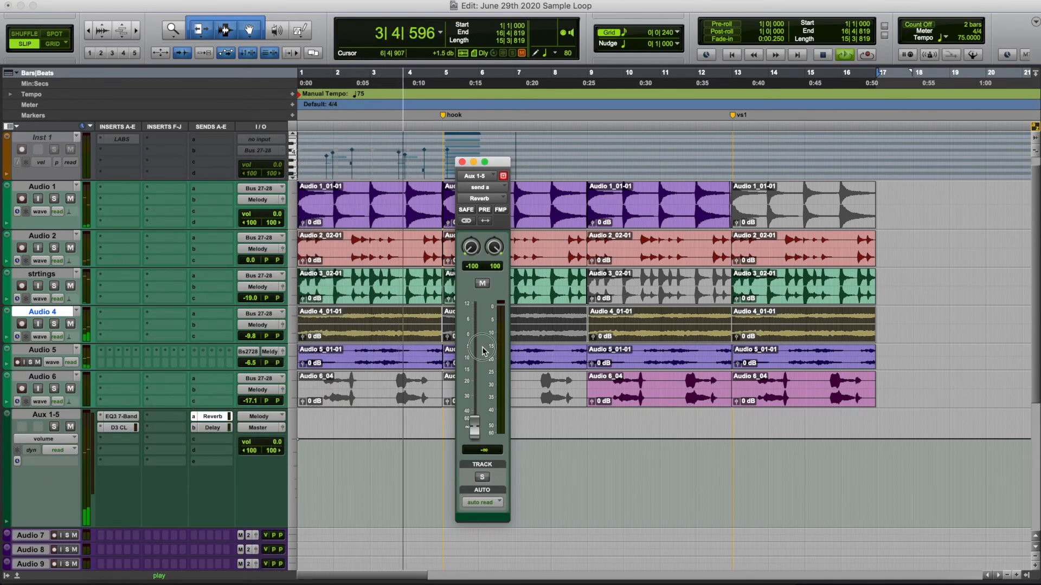
pyautogui.moveTo(480, 433); pyautogui.dragTo(475, 348)
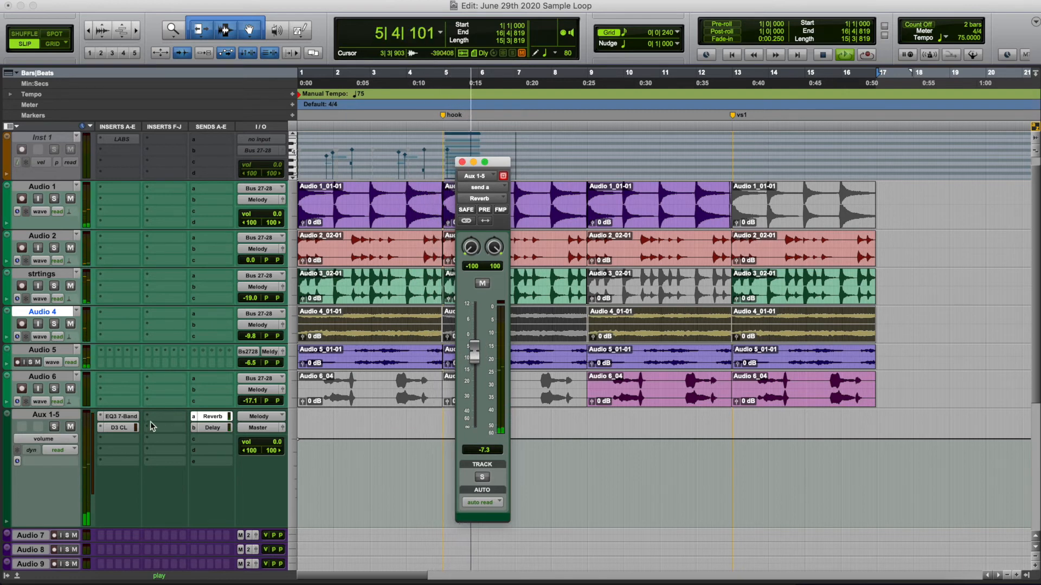
pyautogui.press('space')
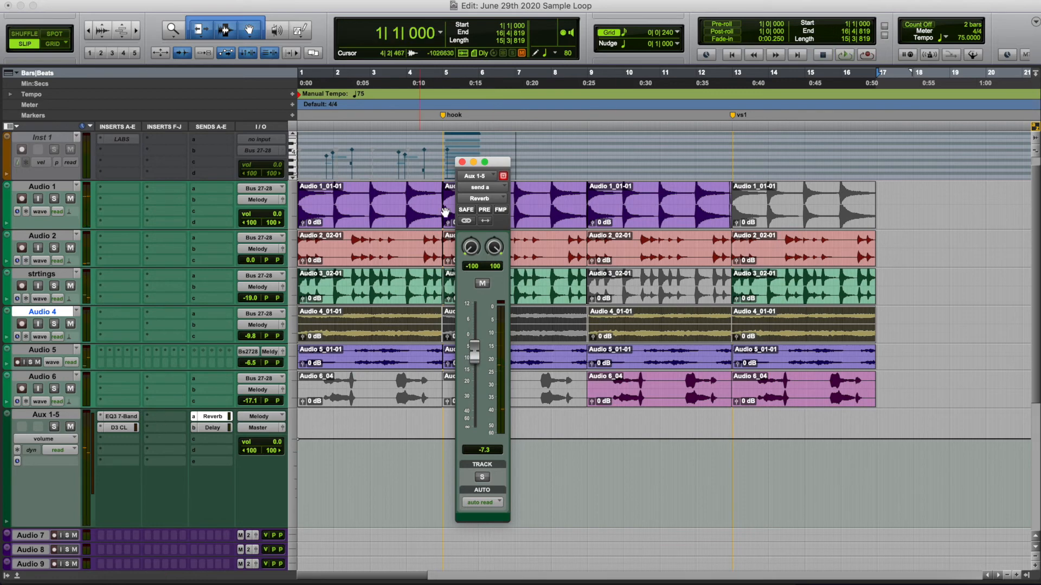
pyautogui.click(462, 162)
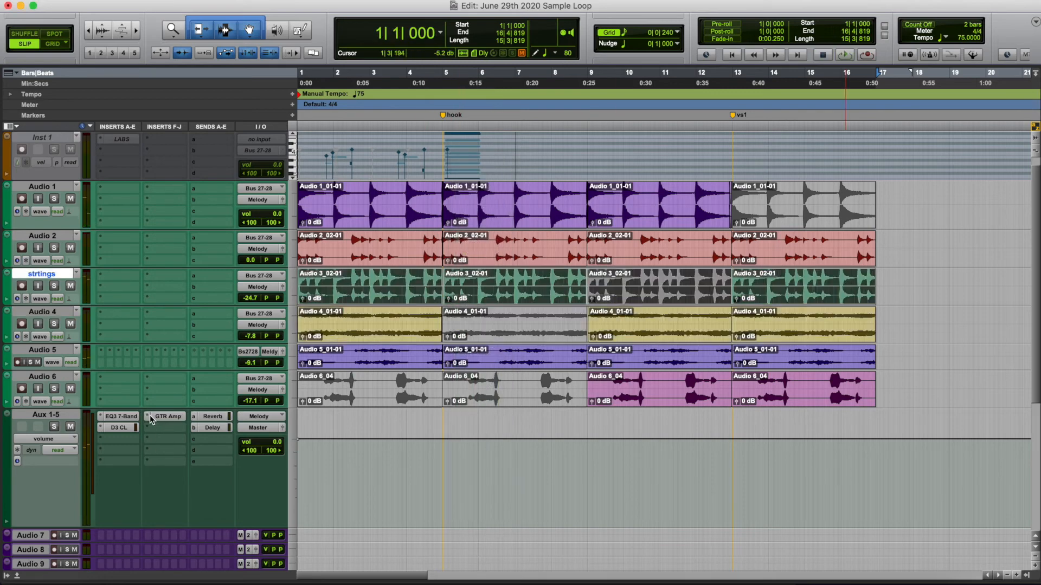
# Step: Replace the GTR Amp insert on the Aux 1-5 track with the stereo SansAmp PSA-1 plug-in
pyautogui.click(147, 417)
pyautogui.moveTo(161, 419)
pyautogui.moveTo(316, 485)
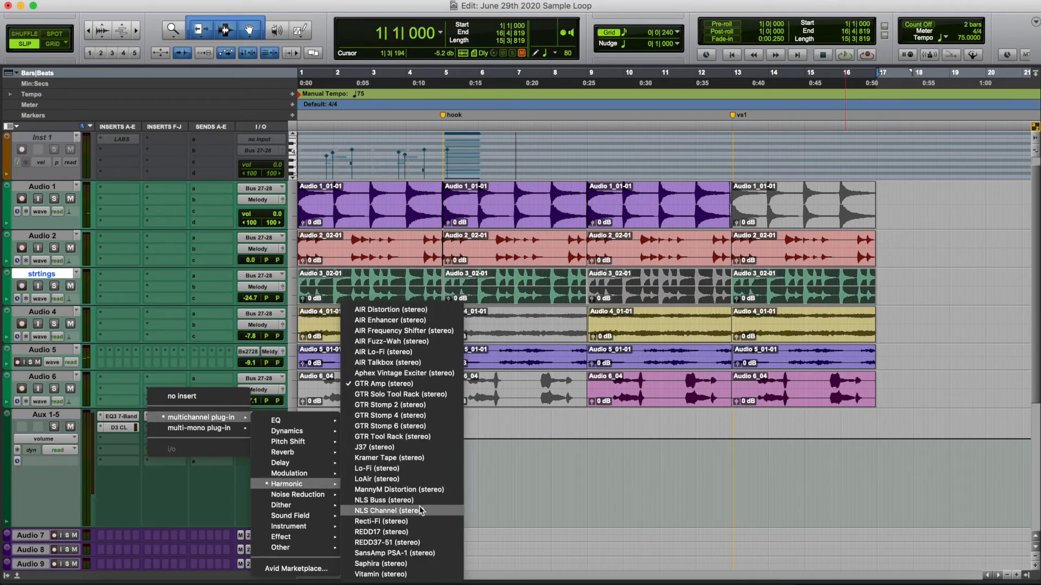
pyautogui.click(423, 557)
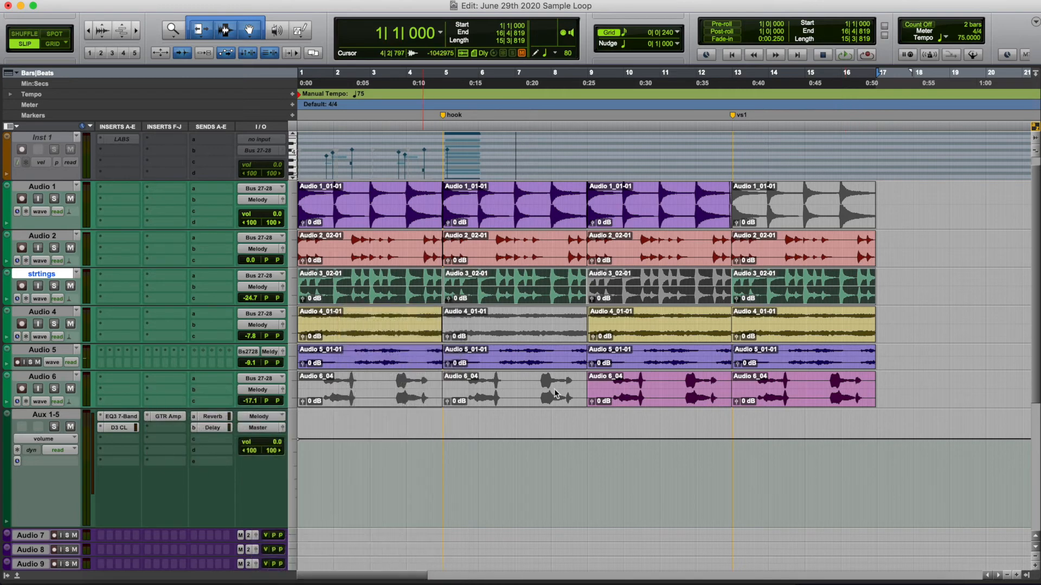
# Step: Load the "mellow loop" preset from the Greg Fidelman presets in the SansAmp PSA-1 and close the plug-in
pyautogui.click(440, 267)
pyautogui.scroll(3, 440, 267)
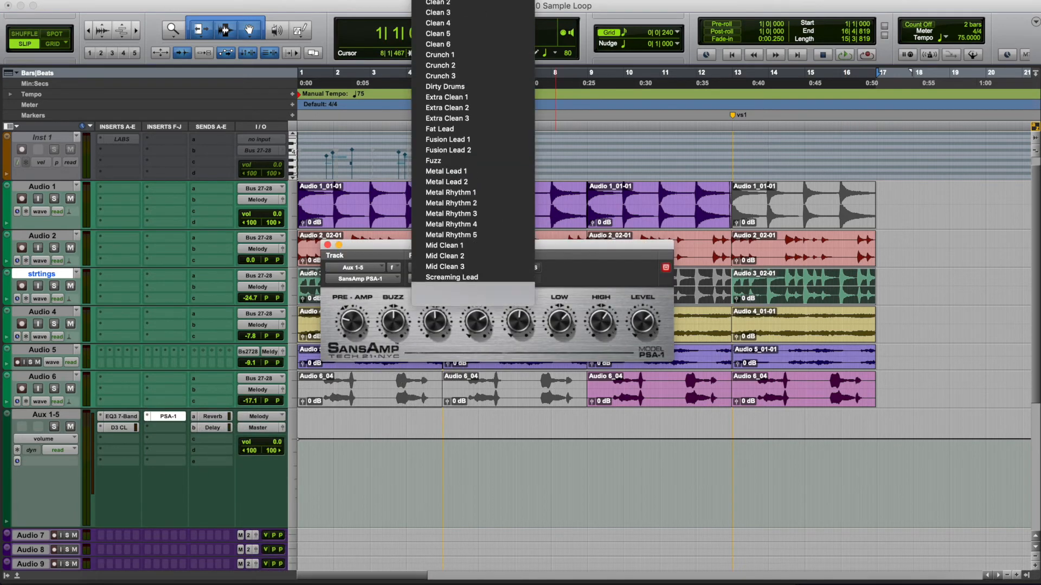
pyautogui.moveTo(505, 9)
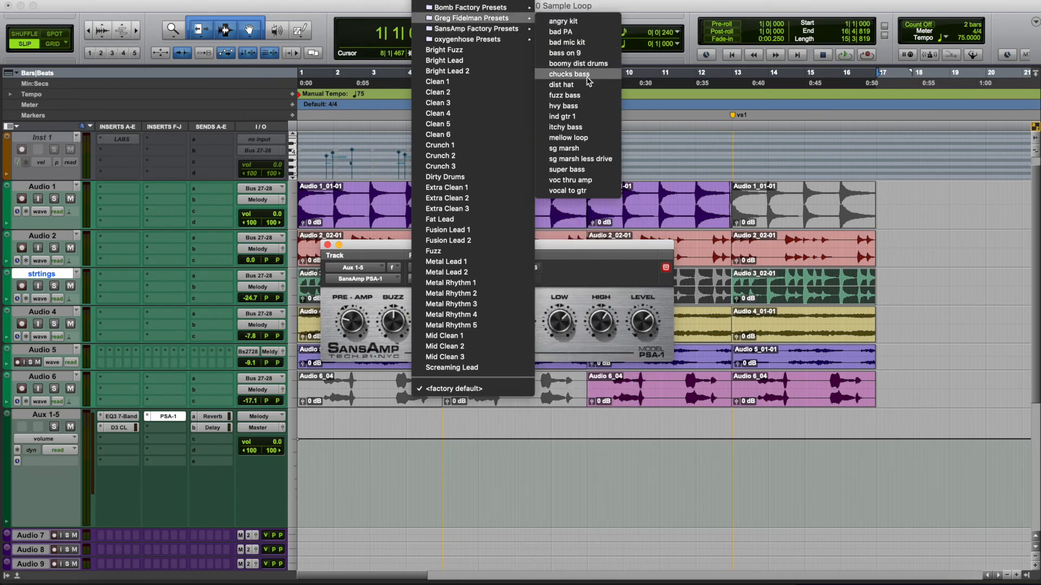
pyautogui.click(585, 141)
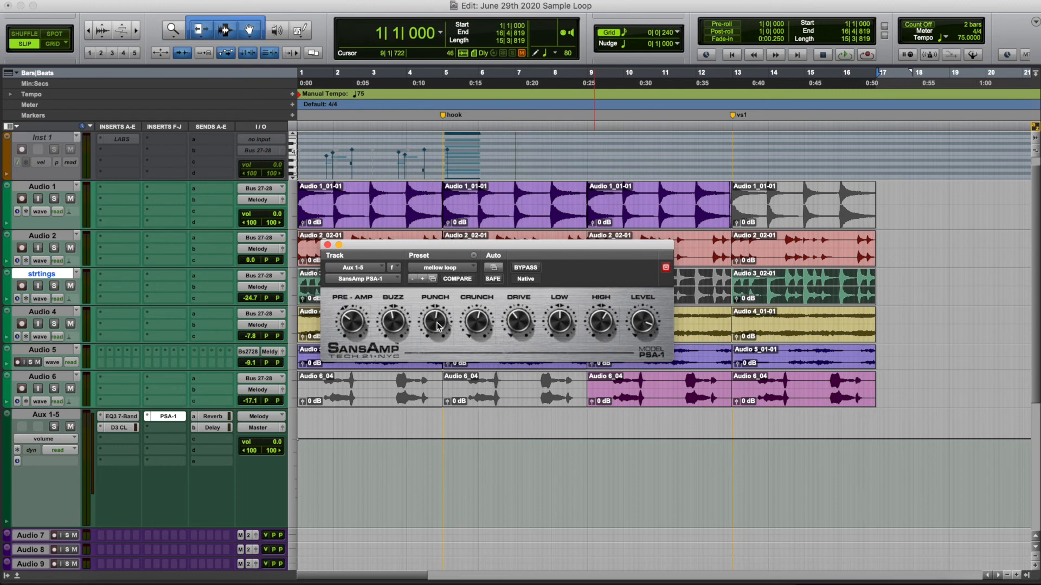
pyautogui.click(327, 245)
# Step: Raise the volume of the strings track to -18.4 dB during playback
pyautogui.press('space')
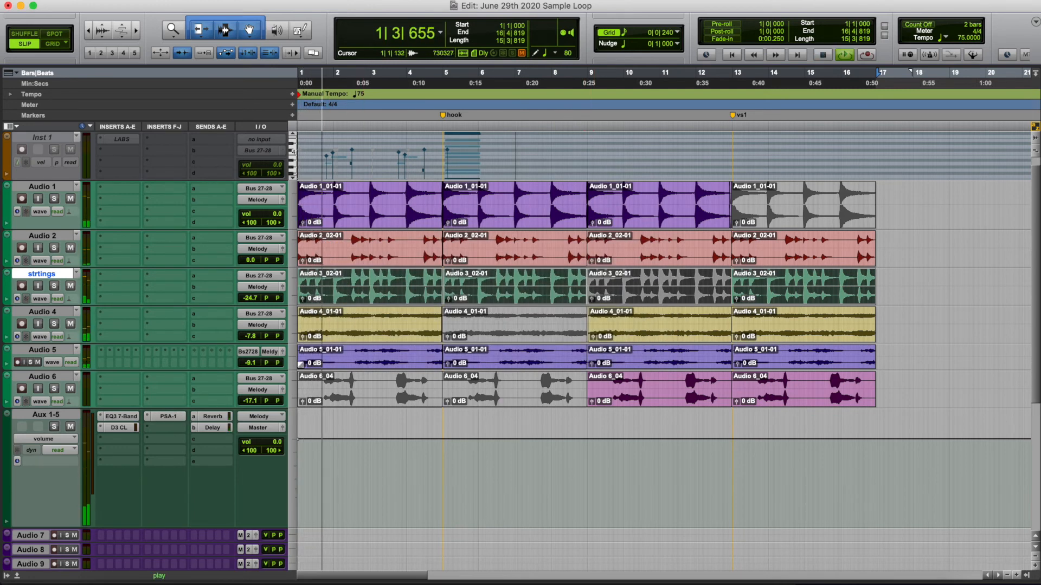
pyautogui.moveTo(251, 302); pyautogui.dragTo(251, 297)
pyautogui.click(251, 298)
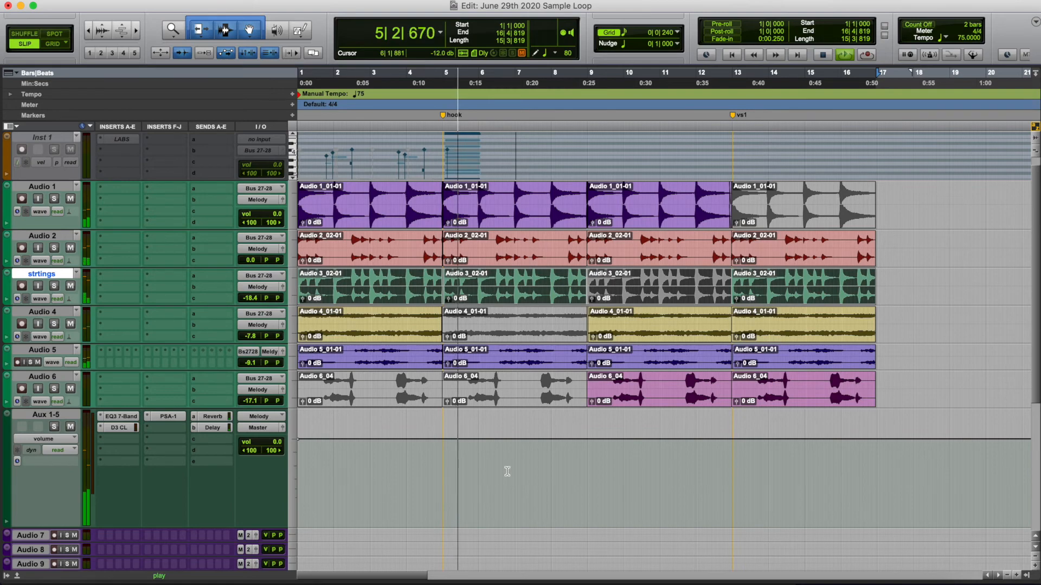
pyautogui.press('space')
# Step: Lower the threshold of the L3 UltraMaximizer on Master 1 while playing from the third Audio 6 clip at bar 9
pyautogui.scroll(-5, 309, 489)
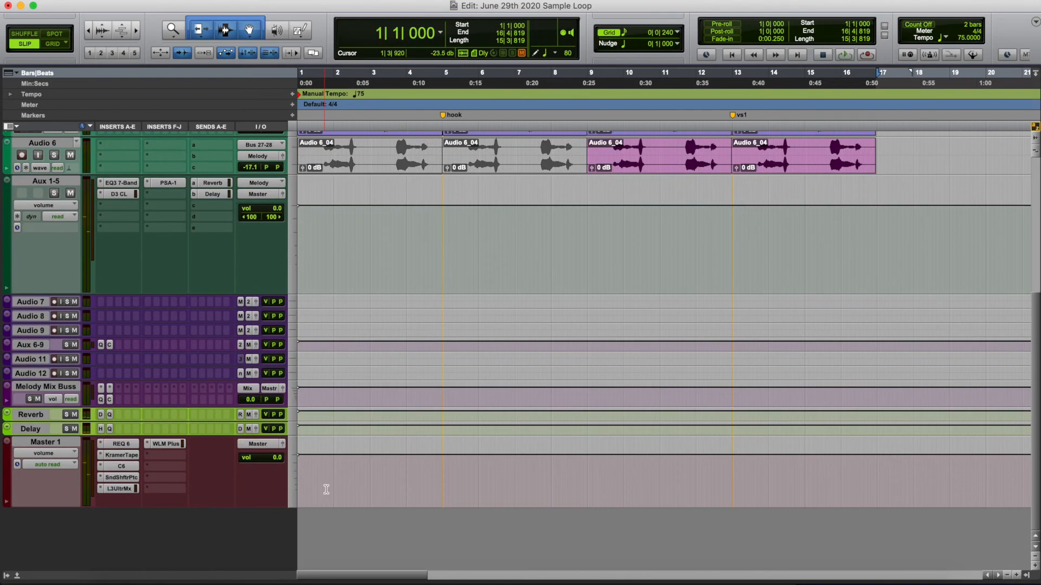
pyautogui.click(120, 489)
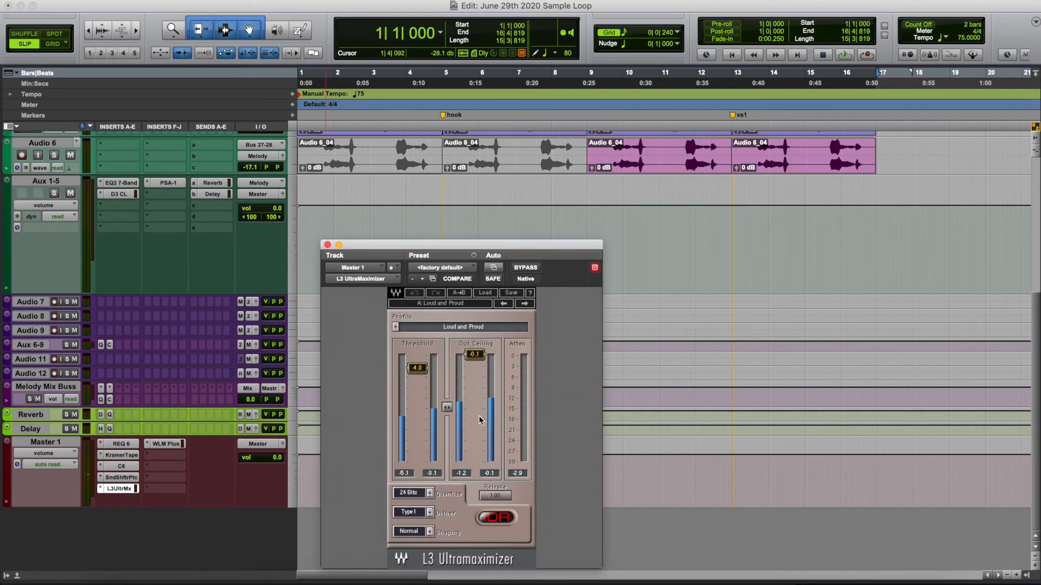
pyautogui.tripleClick(646, 147)
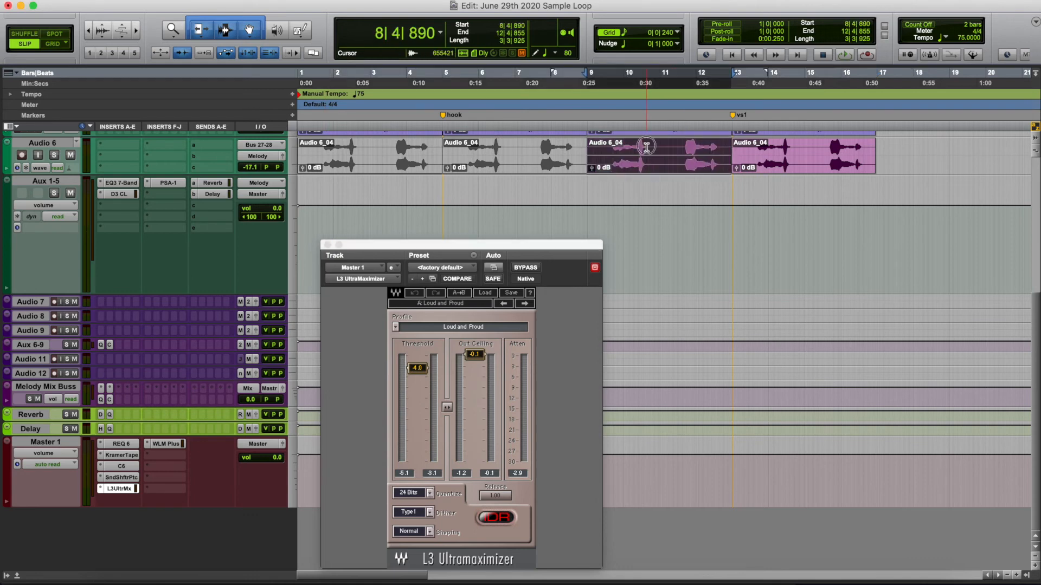
pyautogui.press('space')
pyautogui.moveTo(418, 370); pyautogui.dragTo(417, 404)
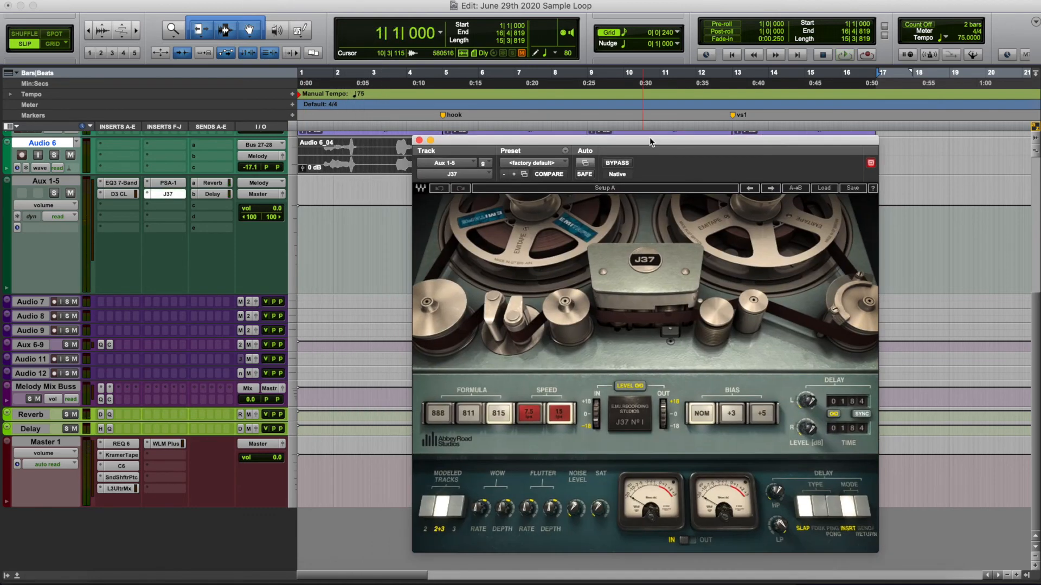
# Step: Adjust the saturation of the J37 tape plug-in on Aux 1-5 during playback and move its window clear of the tracks
pyautogui.press('space')
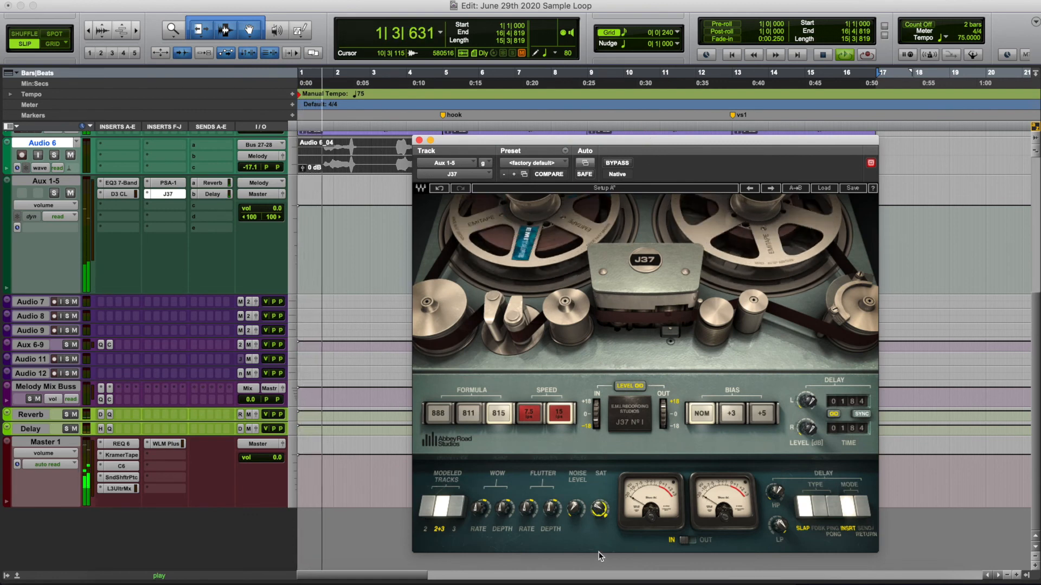
pyautogui.moveTo(599, 508); pyautogui.dragTo(599, 516)
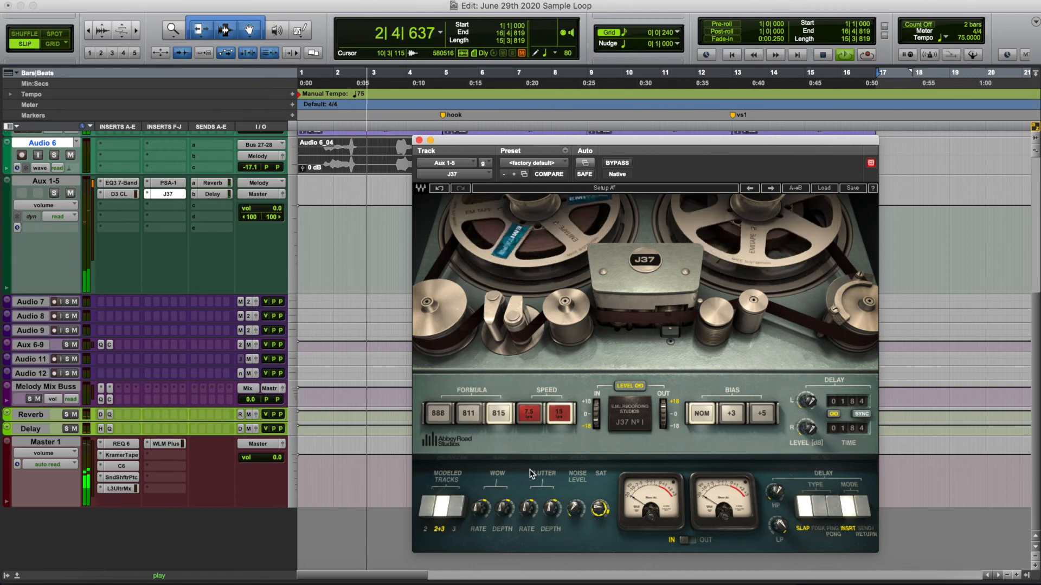
pyautogui.press('space')
pyautogui.moveTo(587, 141); pyautogui.dragTo(474, 52)
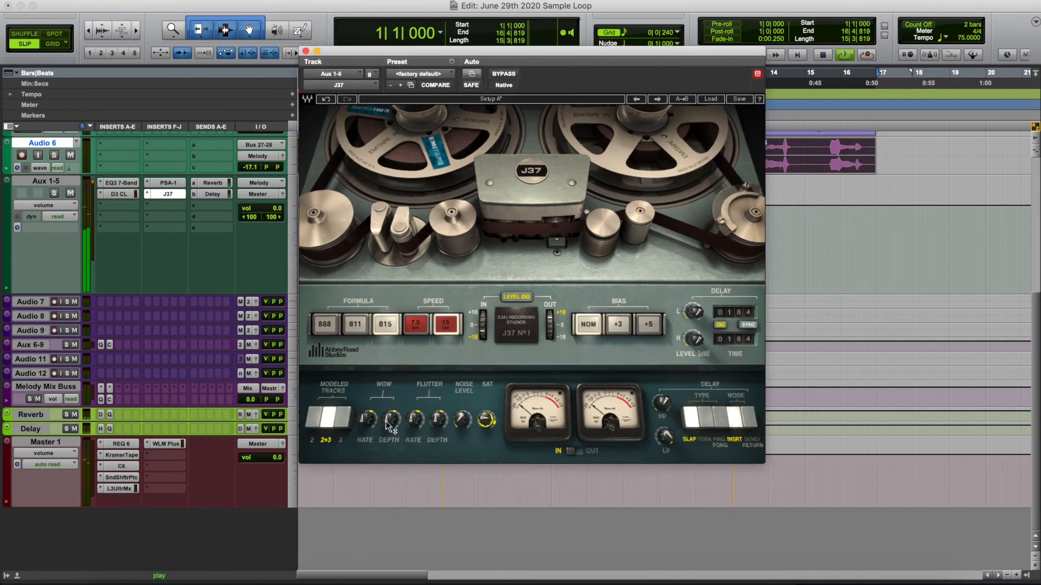
# Step: Adjust the J37's flutter depth and flutter rate while auditioning the loop from the start
pyautogui.press('space')
pyautogui.press('space')
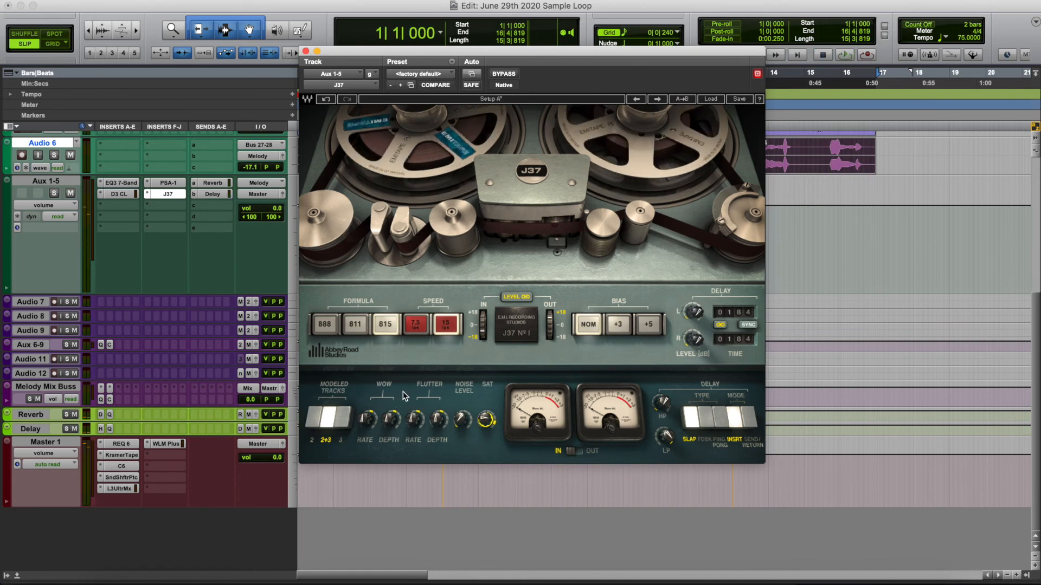
pyautogui.press('space')
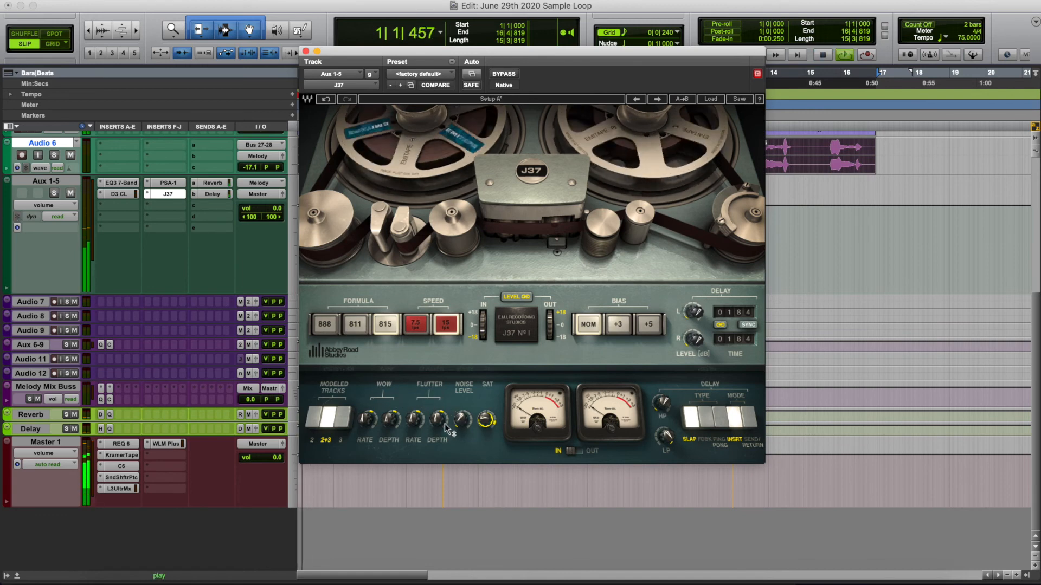
pyautogui.moveTo(437, 421)
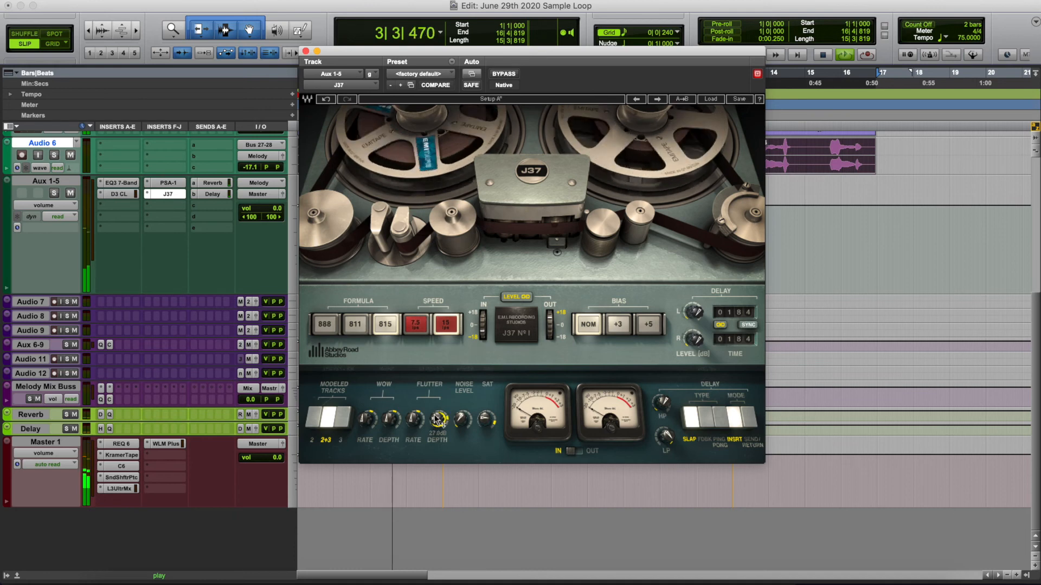
pyautogui.press('space')
pyautogui.press('space')
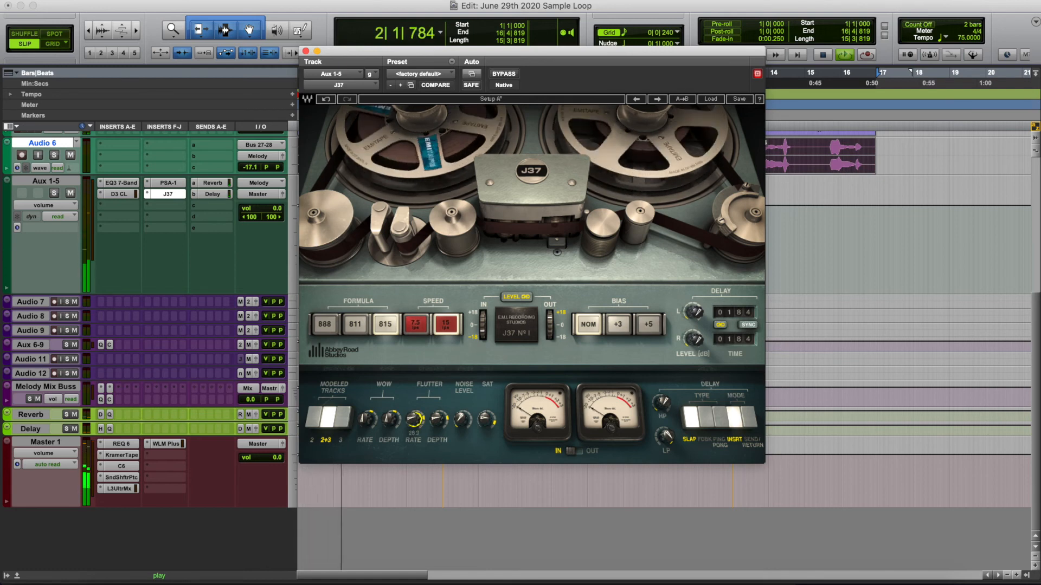
pyautogui.press('space')
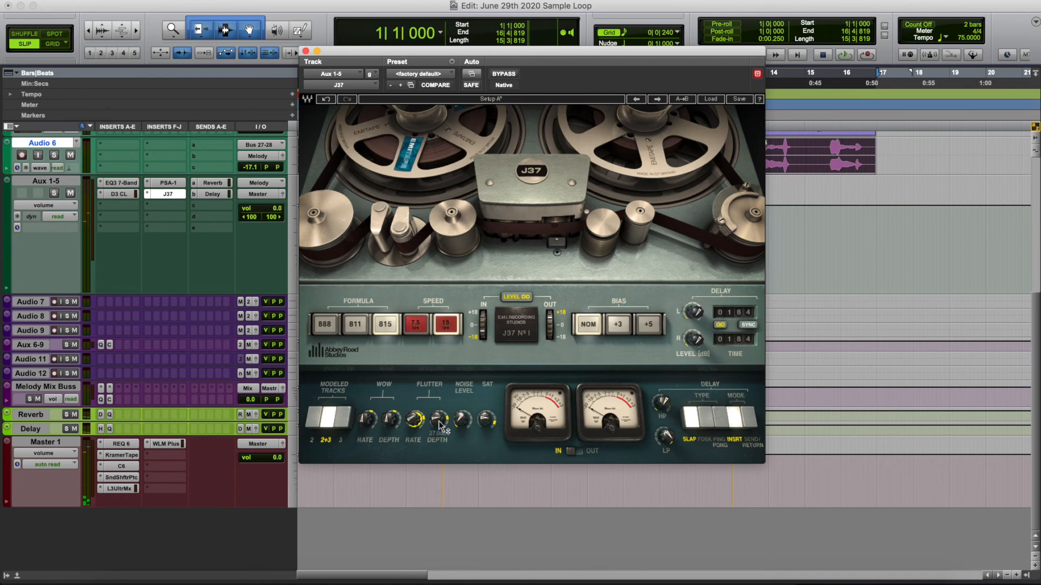
# Step: Try a higher J37 flutter depth, bring it back down, and readjust the flutter rate by ear in playback
pyautogui.press('space')
pyautogui.moveTo(440, 426); pyautogui.dragTo(440, 417)
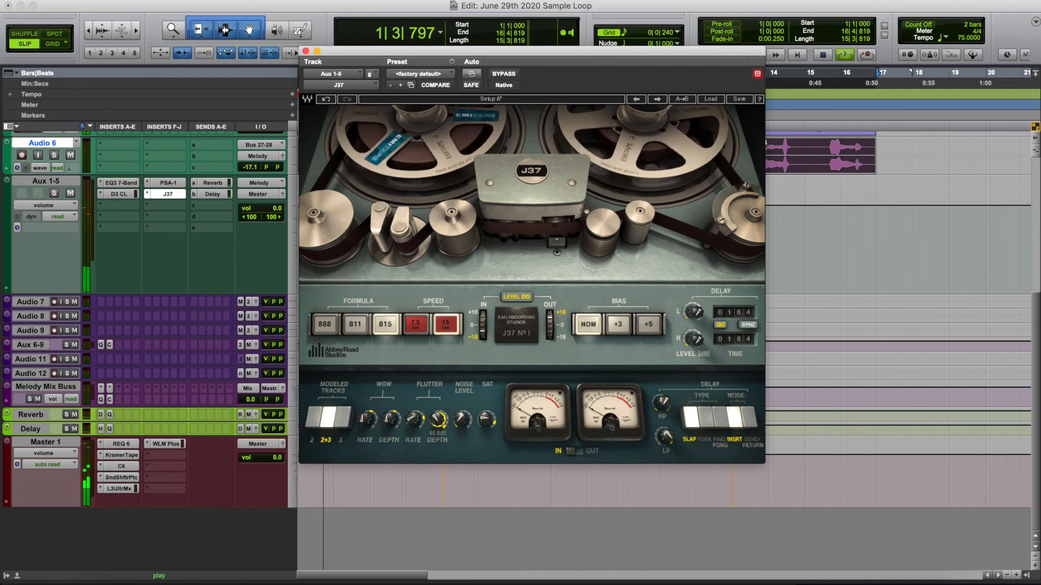
pyautogui.press('space')
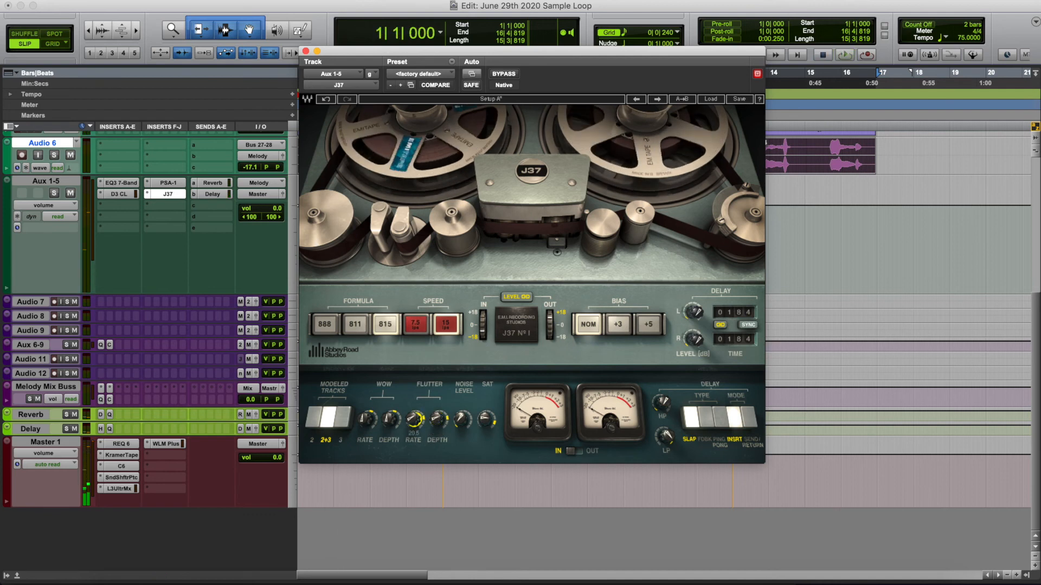
pyautogui.press('space')
pyautogui.moveTo(438, 419); pyautogui.dragTo(438, 428)
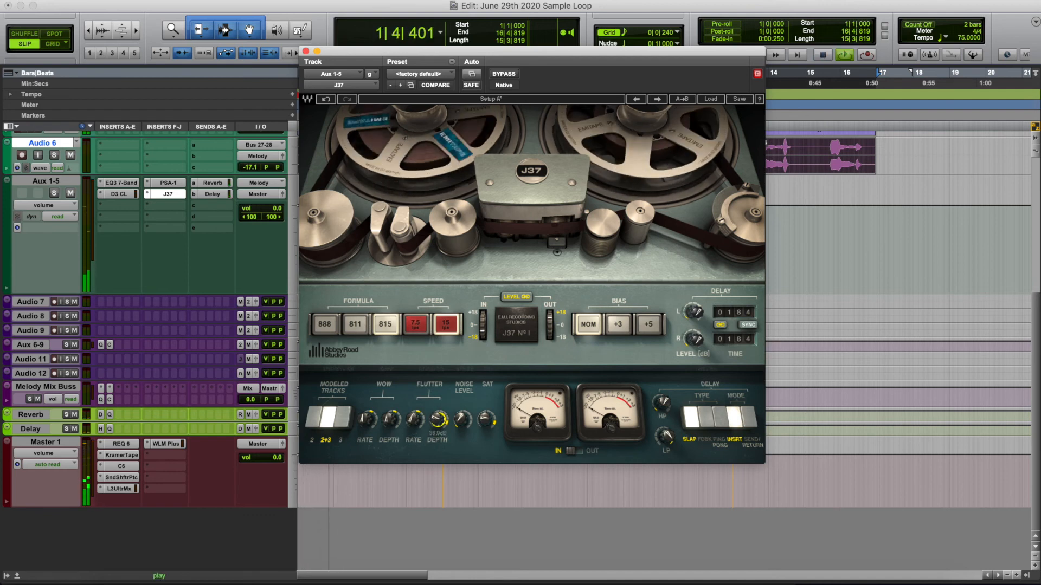
pyautogui.moveTo(416, 422); pyautogui.dragTo(413, 424)
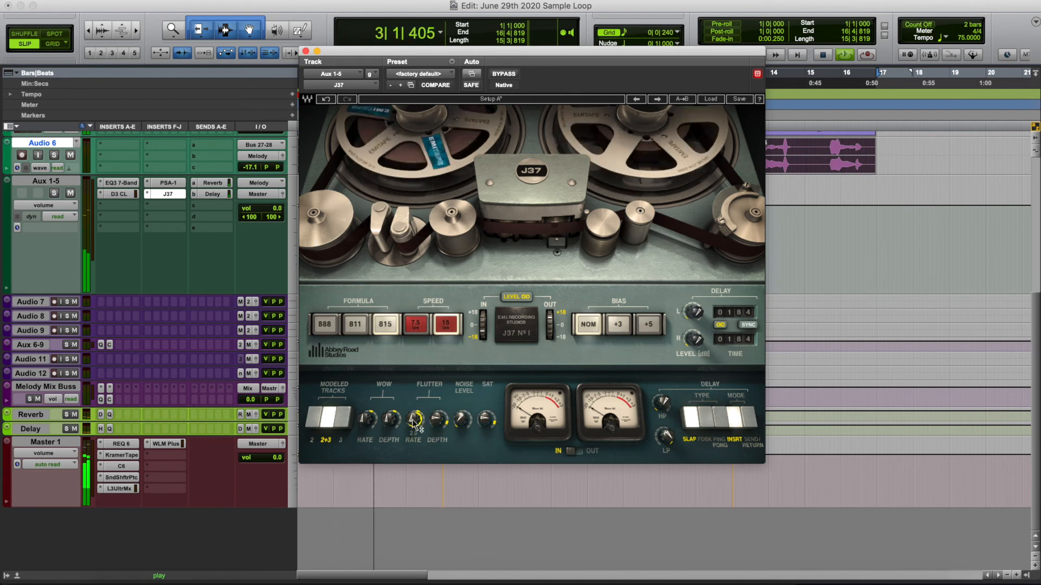
# Step: Audition the loop while setting the J37's wow rate to 20.0, and close the plug-in
pyautogui.press('space')
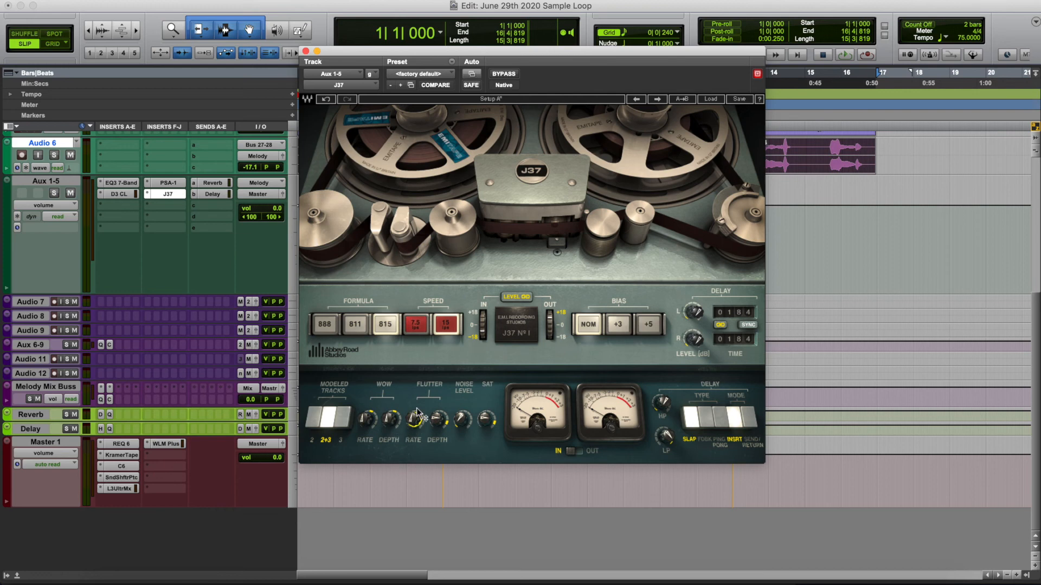
pyautogui.press('space')
pyautogui.press('space')
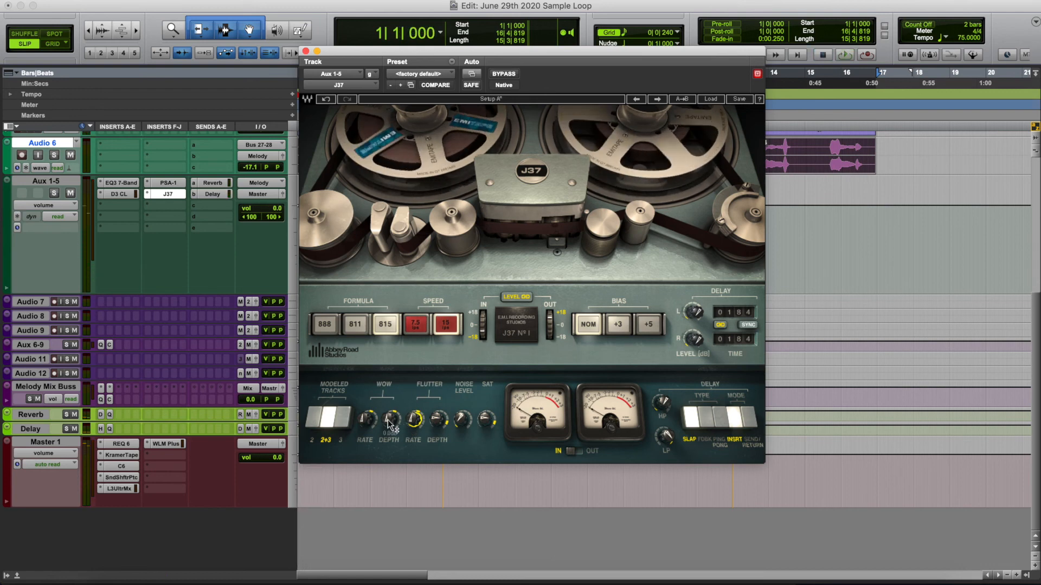
pyautogui.press('space')
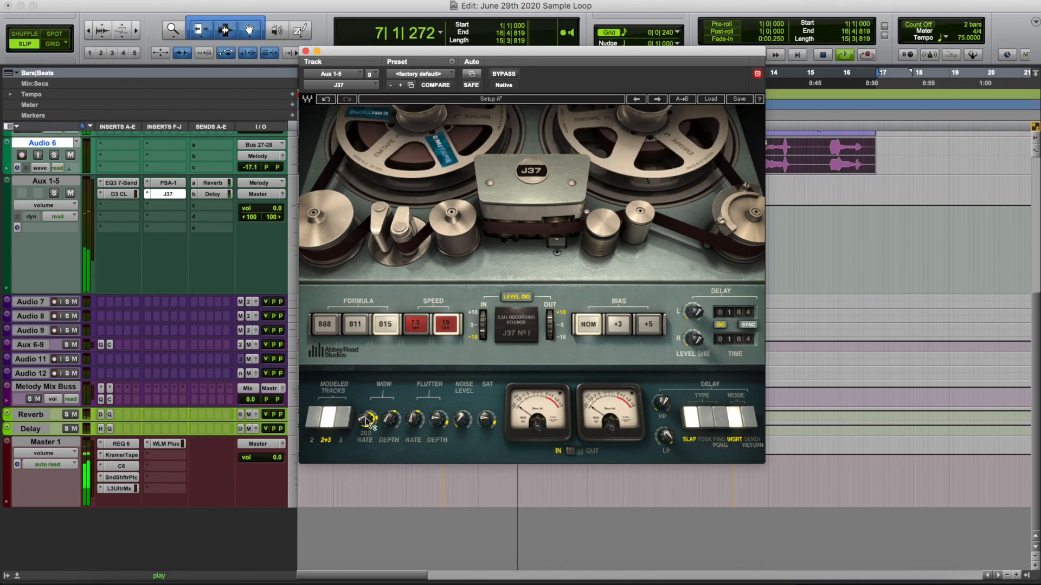
pyautogui.click(306, 51)
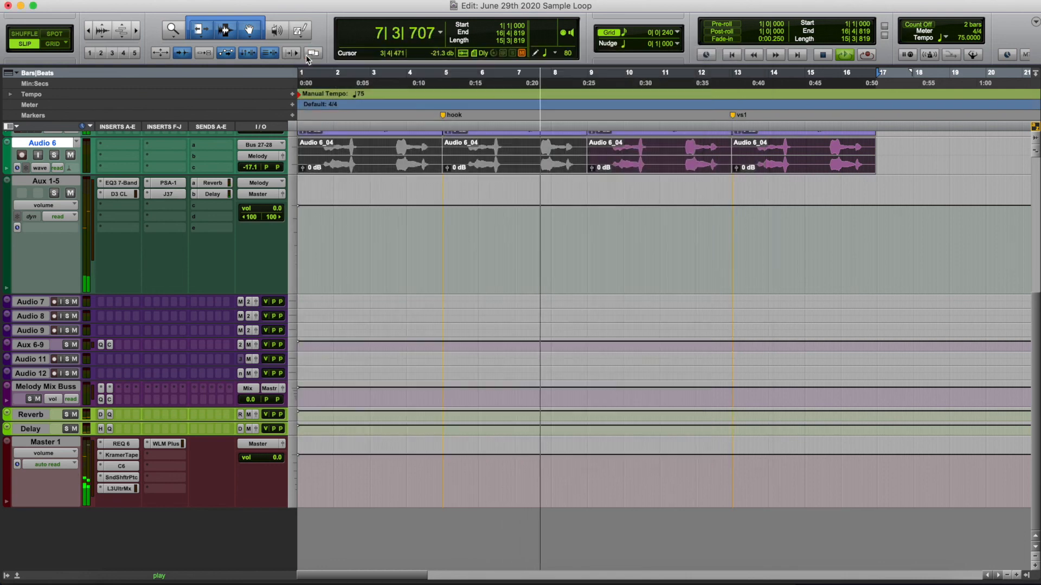
# Step: Stop playback and insert the stereo SoundShifter Pitch plug-in in the next free insert slot below J37 on Aux 1-5
pyautogui.press('space')
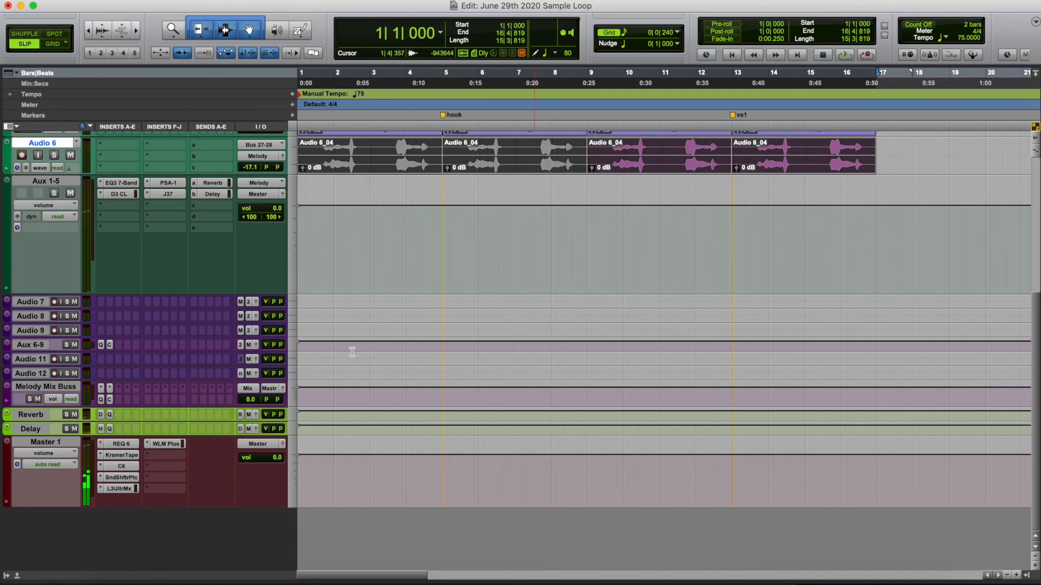
pyautogui.click(157, 218)
pyautogui.moveTo(234, 241)
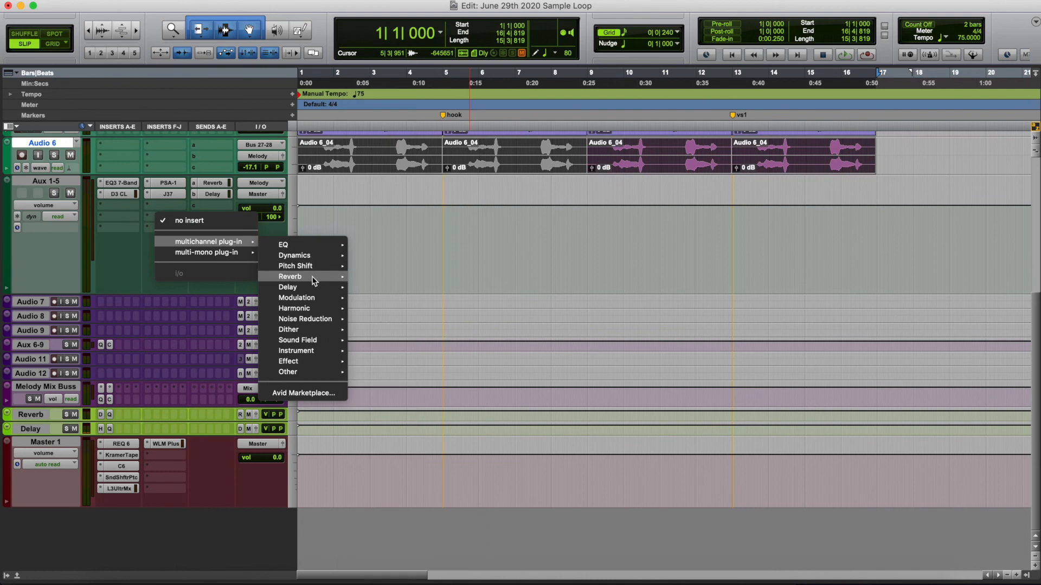
pyautogui.moveTo(323, 267)
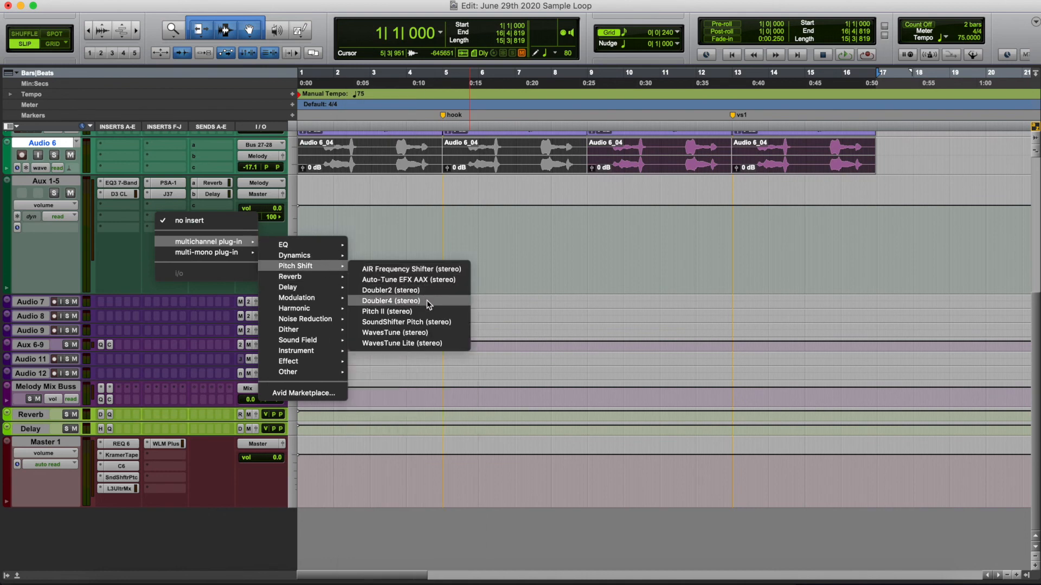
pyautogui.click(434, 323)
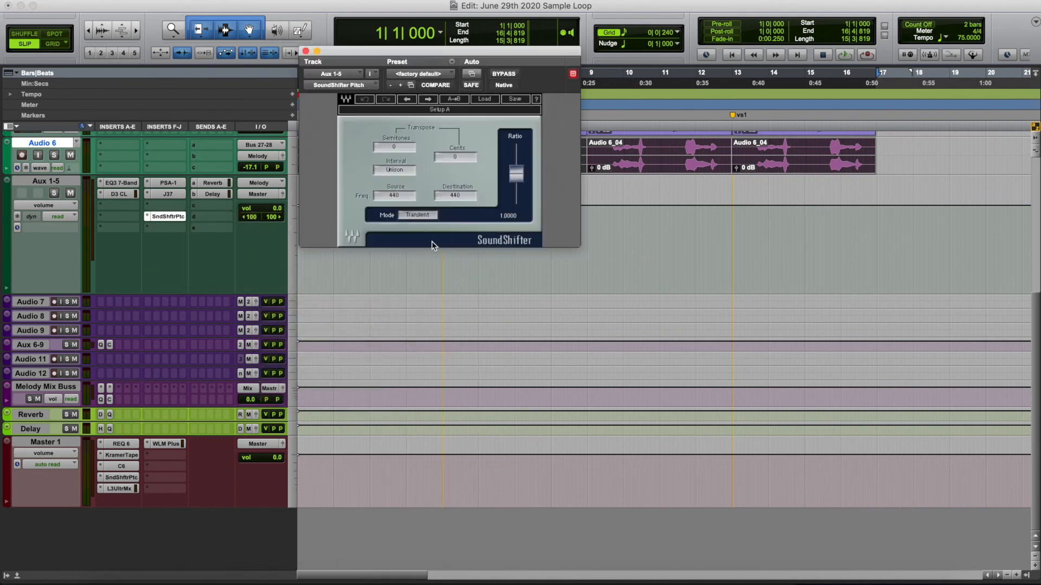
# Step: Audition the loop with the SoundShifter transposed by -1 semitone and again by -2 semitones
pyautogui.press('space')
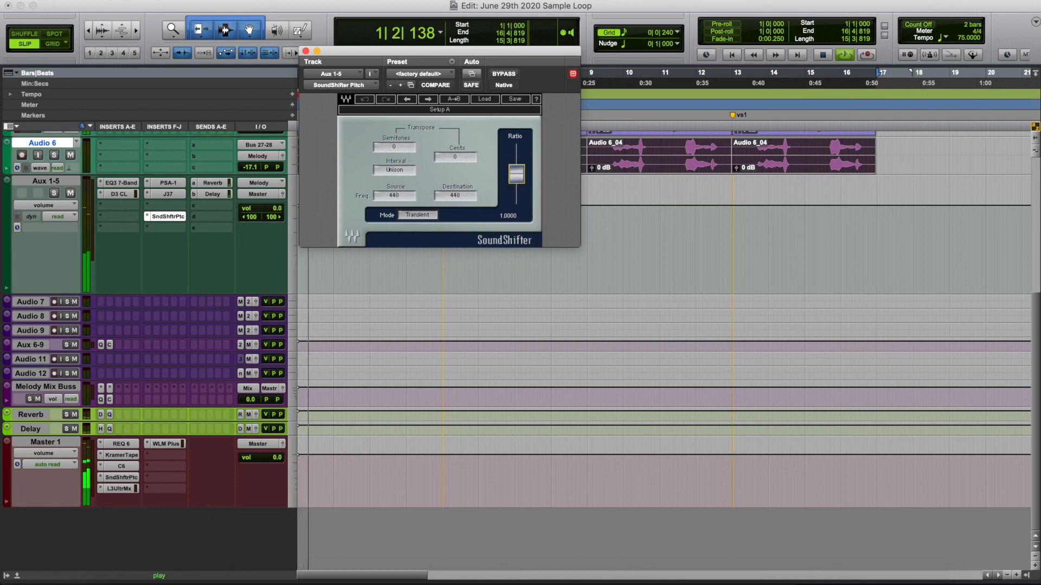
pyautogui.click(404, 147)
pyautogui.write('-1')
pyautogui.press('Return')
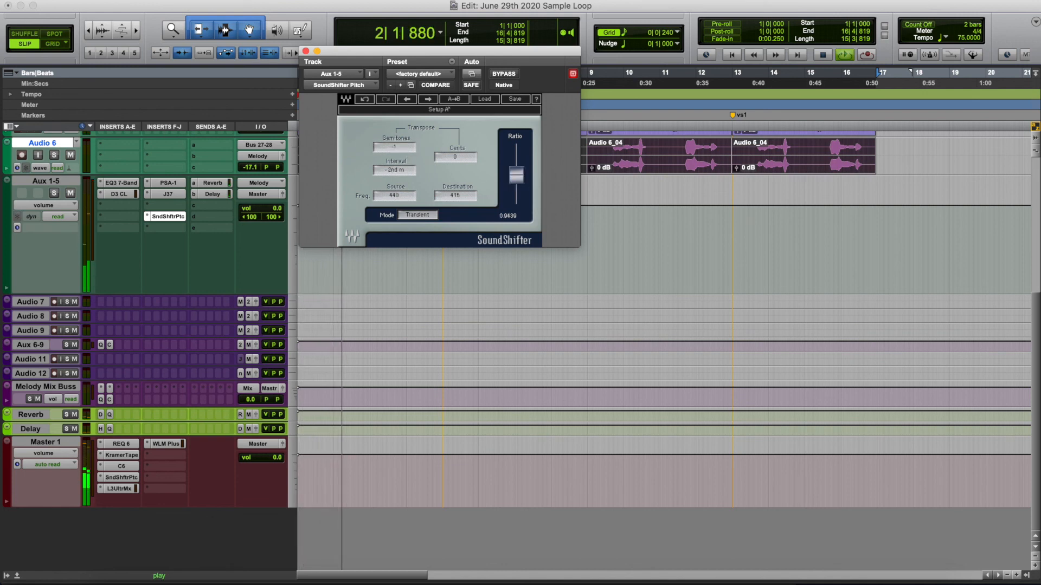
pyautogui.click(404, 147)
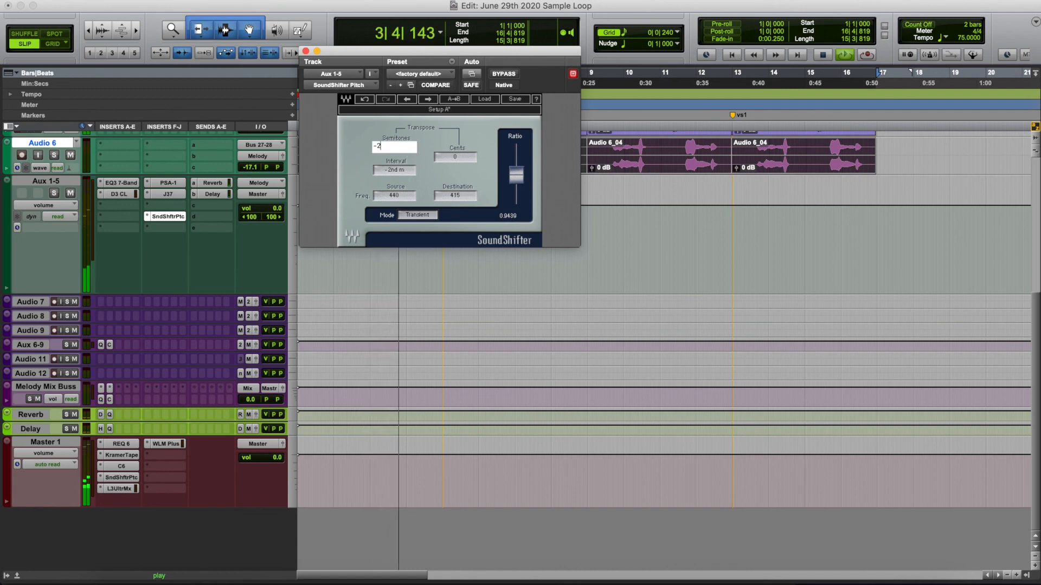
pyautogui.write('-2')
pyautogui.press('Return')
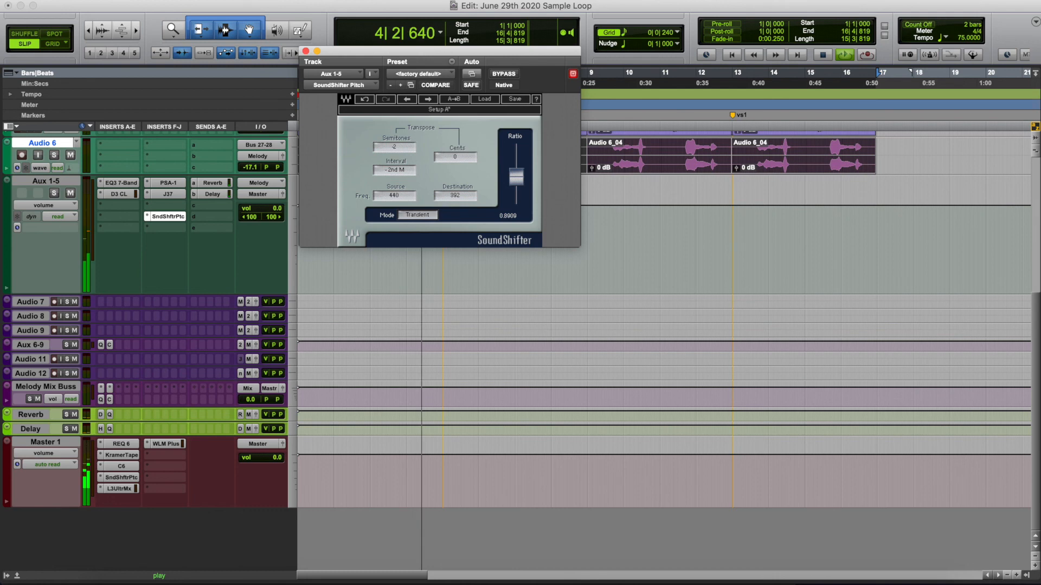
# Step: Try a SoundShifter transposition of -3 semitones and play the loop briefly from the start
pyautogui.press('space')
pyautogui.click(398, 147)
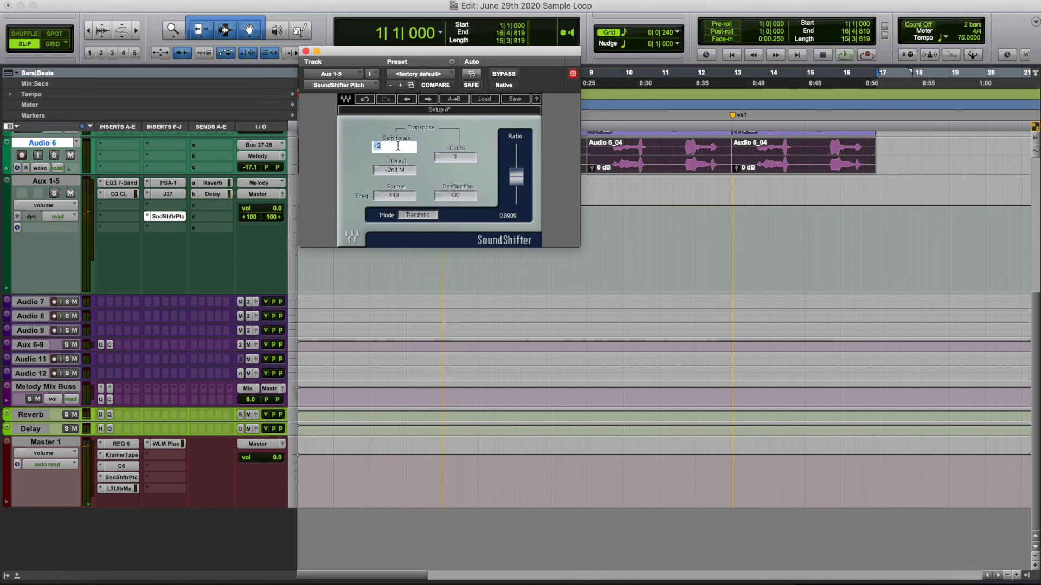
pyautogui.press('Return')
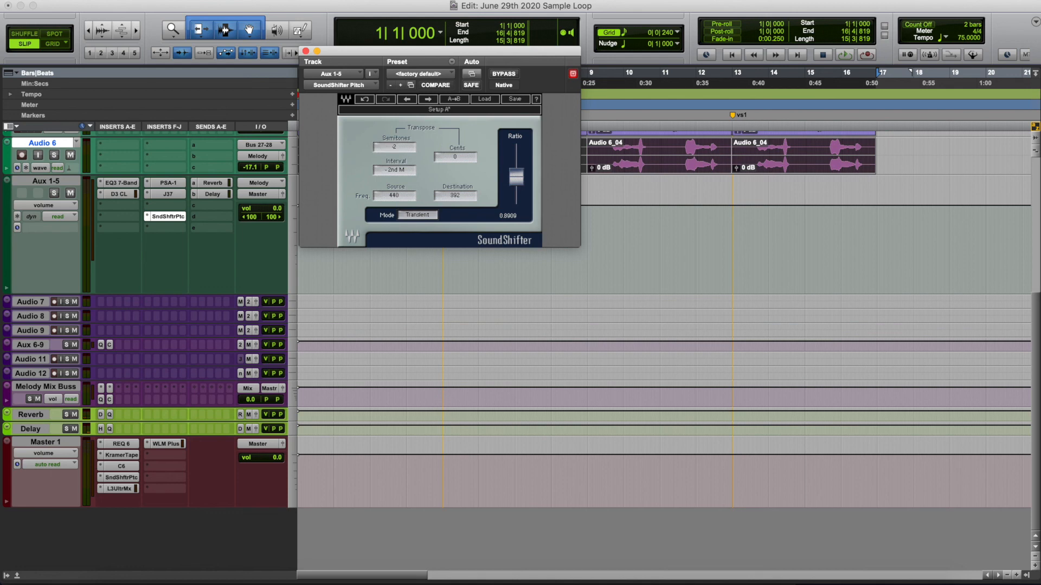
pyautogui.click(399, 148)
pyautogui.write('-3')
pyautogui.press('Return')
pyautogui.press('space')
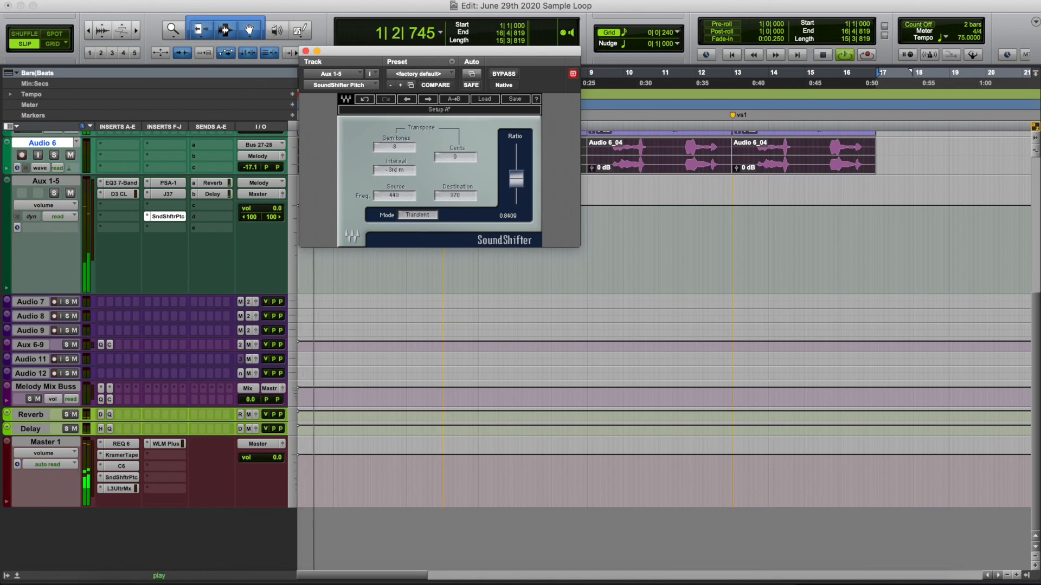
pyautogui.press('space')
# Step: Return the SoundShifter transposition to -1 semitone and replay the start of the loop for comparison
pyautogui.click(395, 146)
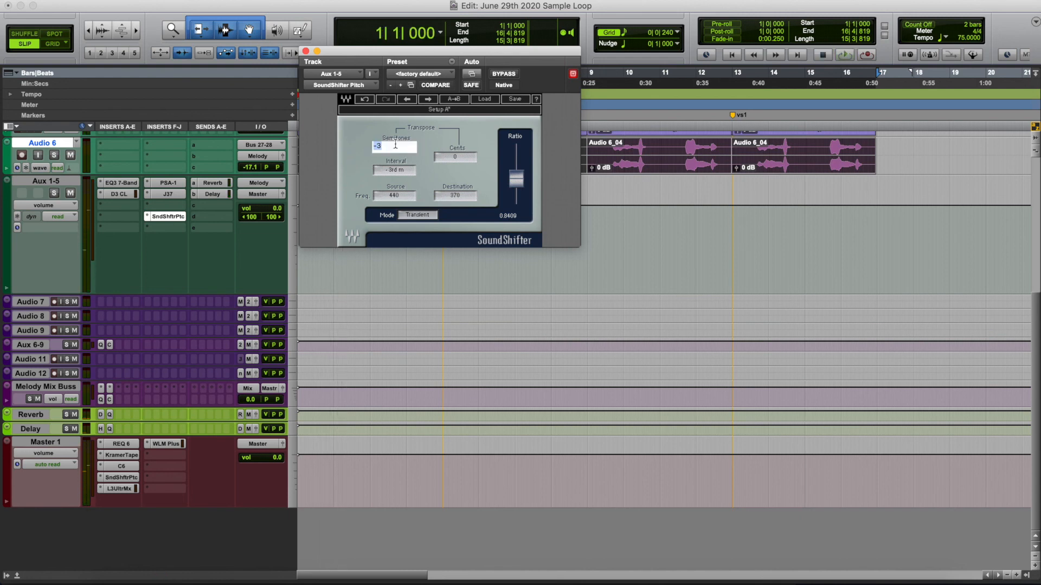
pyautogui.write('-1')
pyautogui.press('Return')
pyautogui.press('space')
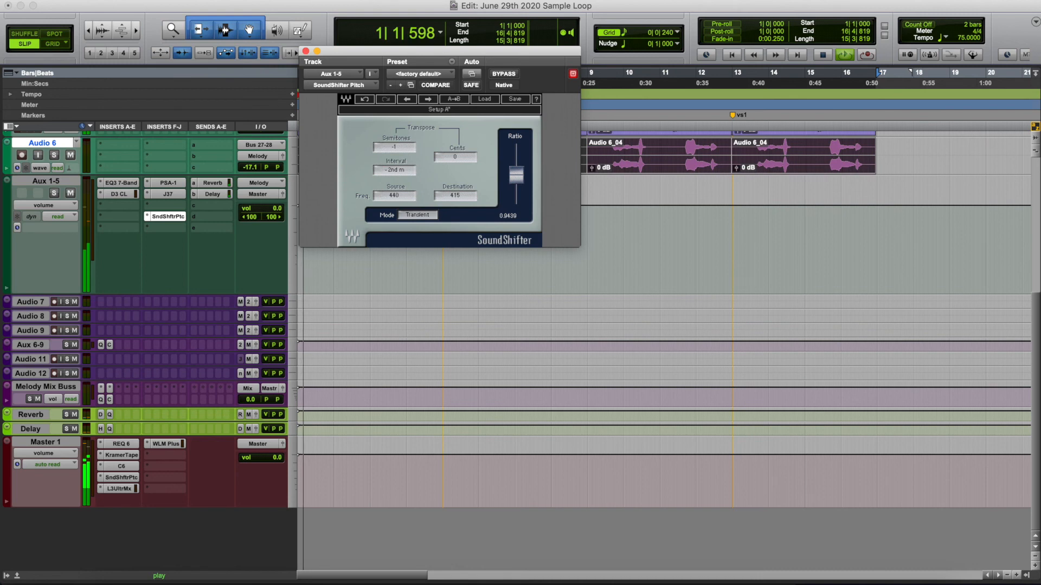
pyautogui.press('space')
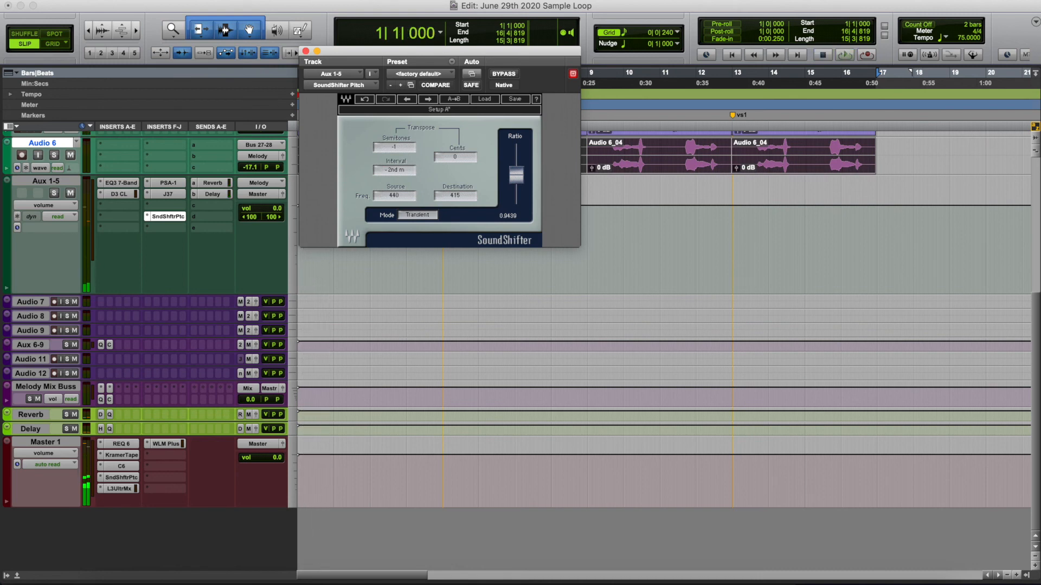
# Step: Try upward SoundShifter transpositions of 1 and 2 semitones, auditioning the loop from the start with each
pyautogui.click(394, 146)
pyautogui.write('1')
pyautogui.press('Return')
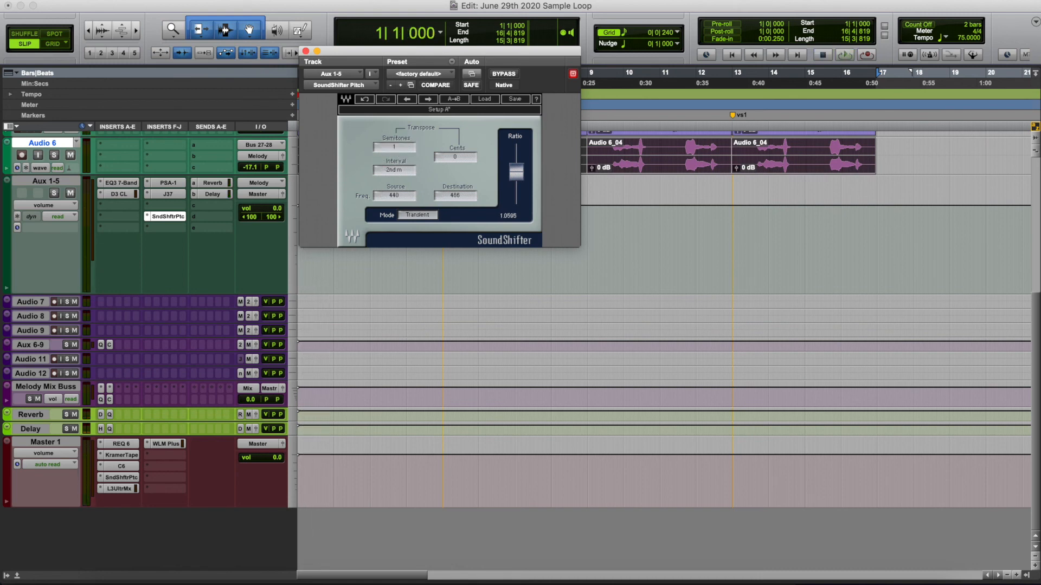
pyautogui.press('space')
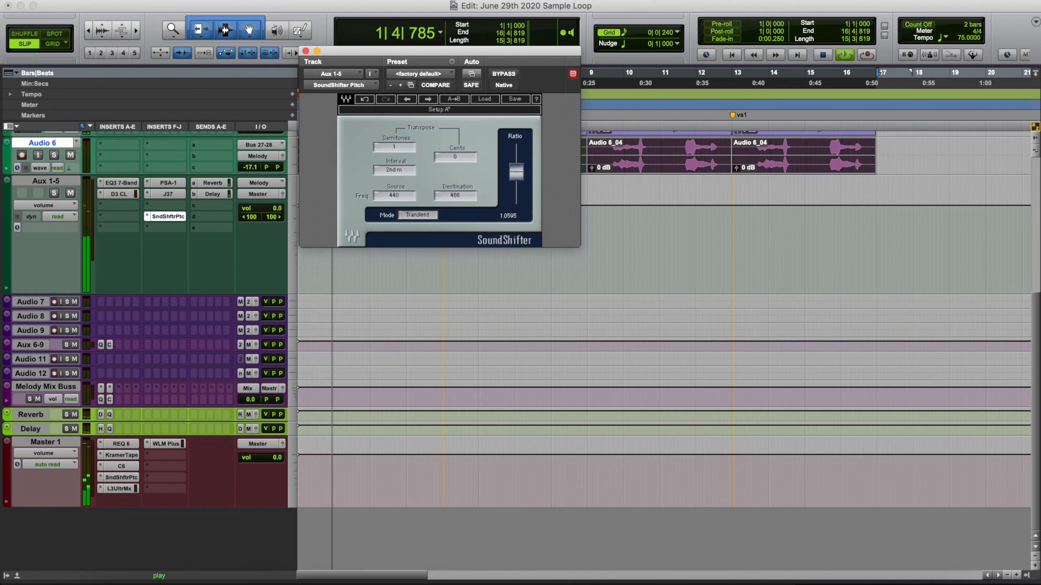
pyautogui.press('space')
pyautogui.click(399, 149)
pyautogui.press('Return')
pyautogui.press('space')
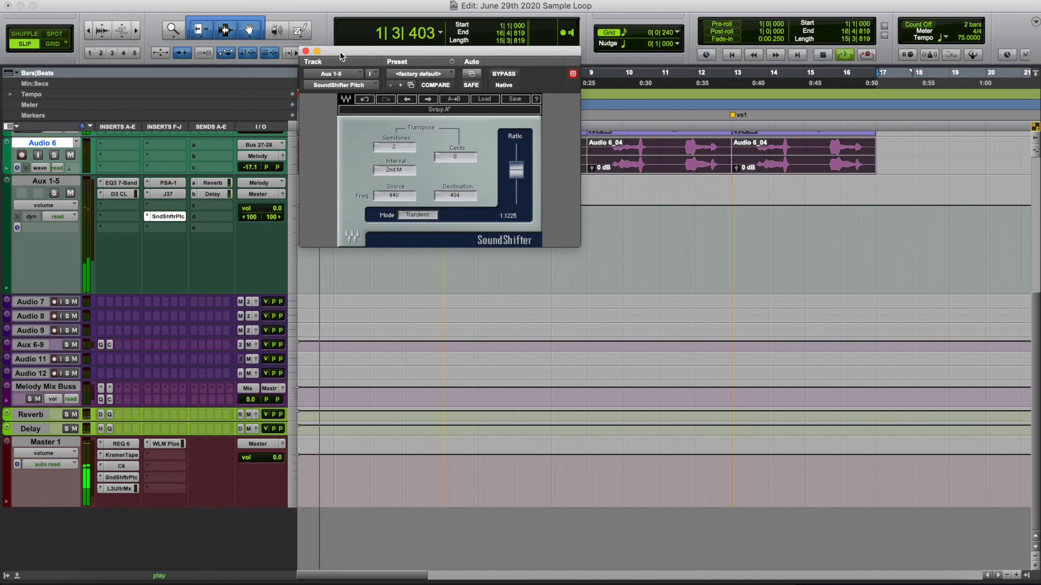
pyautogui.press('space')
# Step: Set the SoundShifter transposition on Aux 1-5 to -1 semitone and close the plug-in
pyautogui.click(399, 148)
pyautogui.write('-1')
pyautogui.press('Return')
pyautogui.click(306, 51)
# Step: Play the transposed loop and look over the arranged clips on the melody tracks
pyautogui.press('r')
pyautogui.press('r')
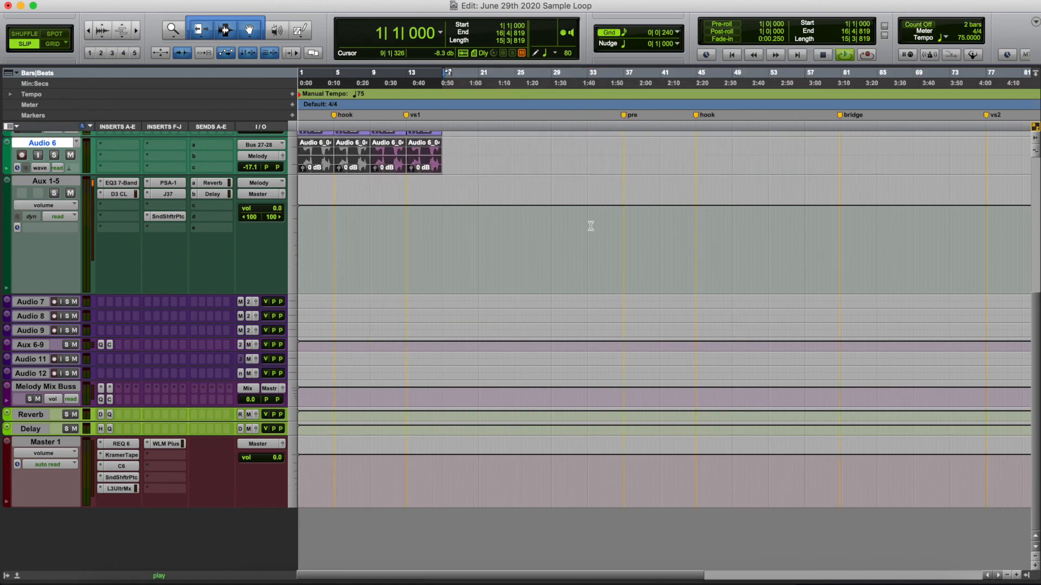
pyautogui.press('space')
pyautogui.moveTo(1035, 365); pyautogui.dragTo(1024, 232)
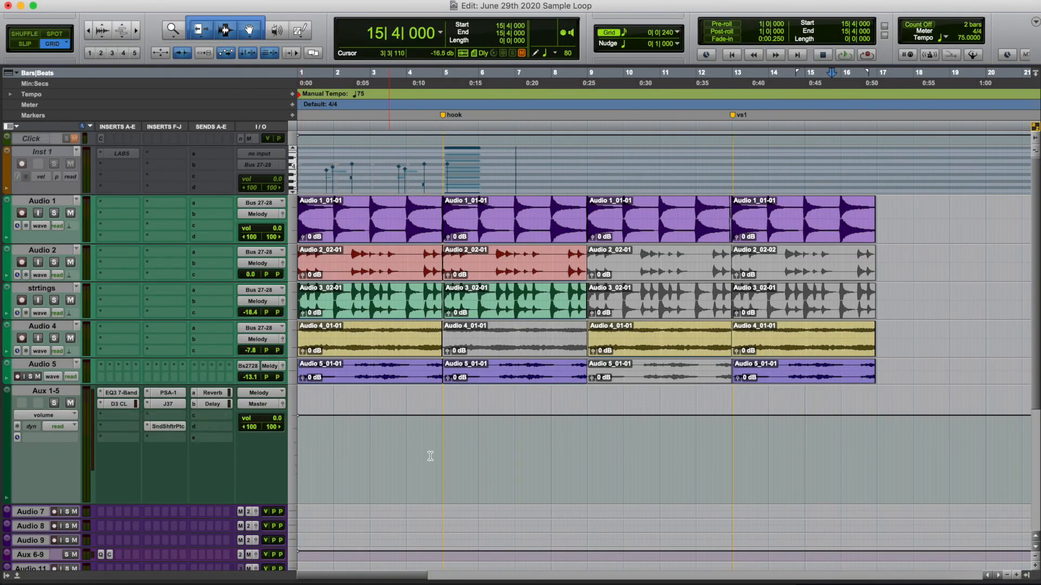
pyautogui.scroll(-5, 543, 462)
pyautogui.scroll(5, 544, 462)
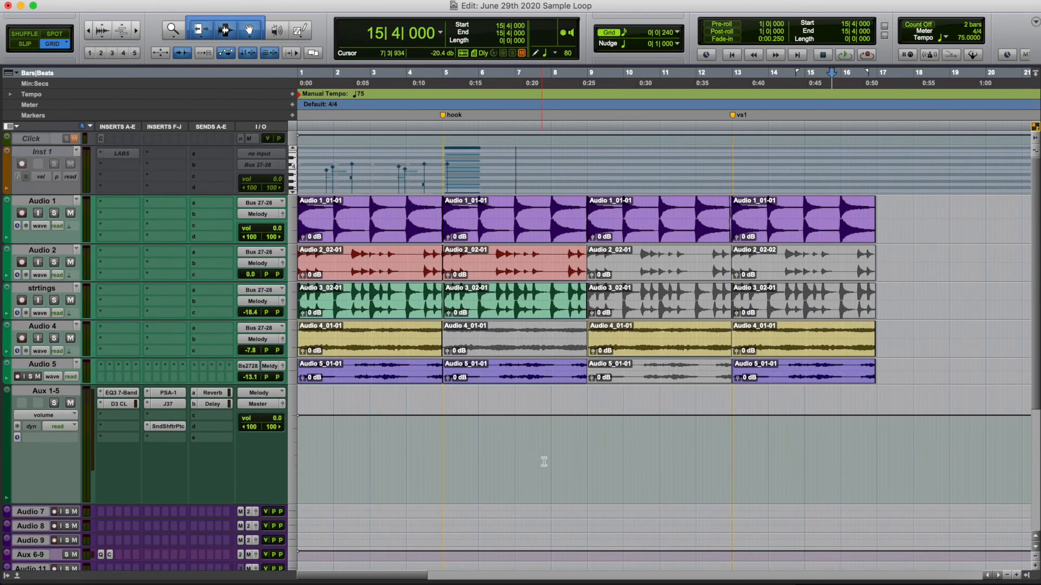